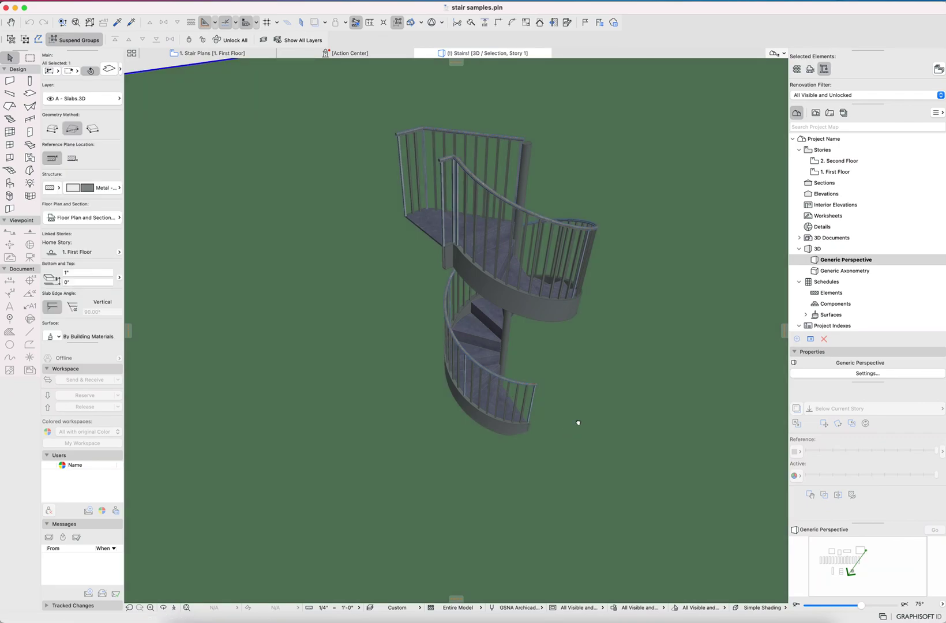
Draw a trial straight stair from the spiral stair's settings, try curving its edge, then delete it
shift+middle_drag(579, 423, 414, 393)
key(Escape)
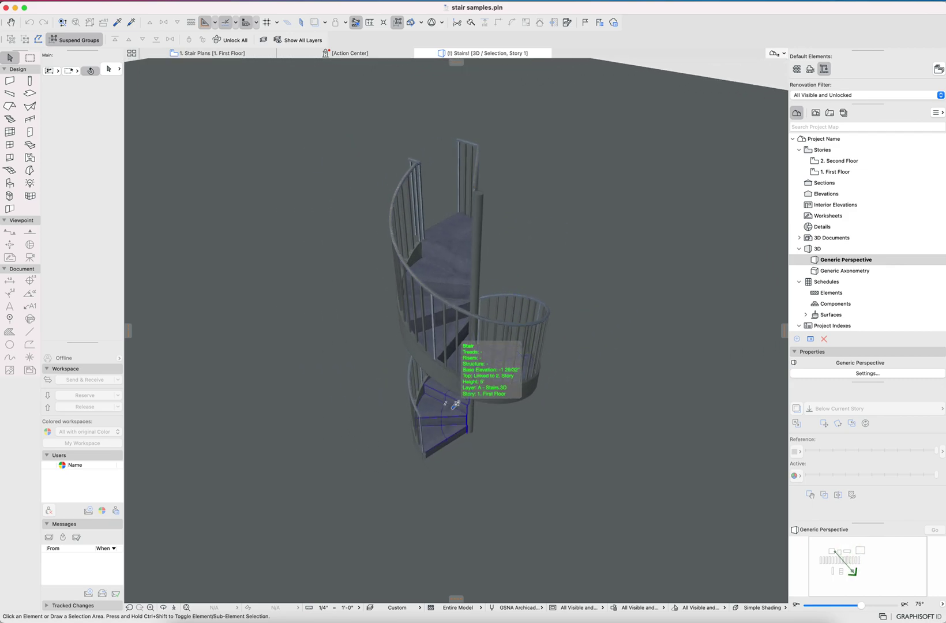
alt+click(453, 409)
click(579, 454)
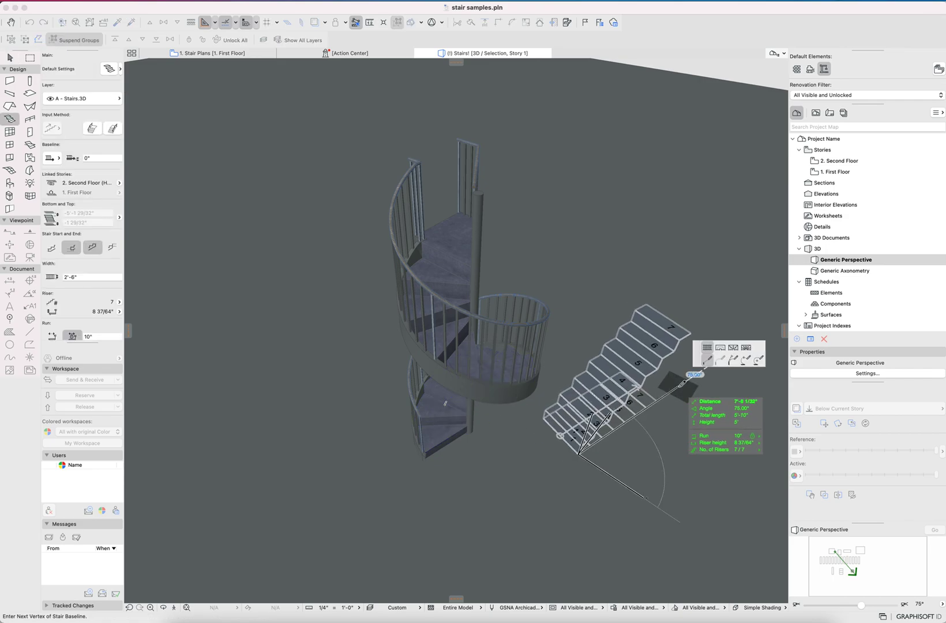
click(683, 384)
shift+click(636, 399)
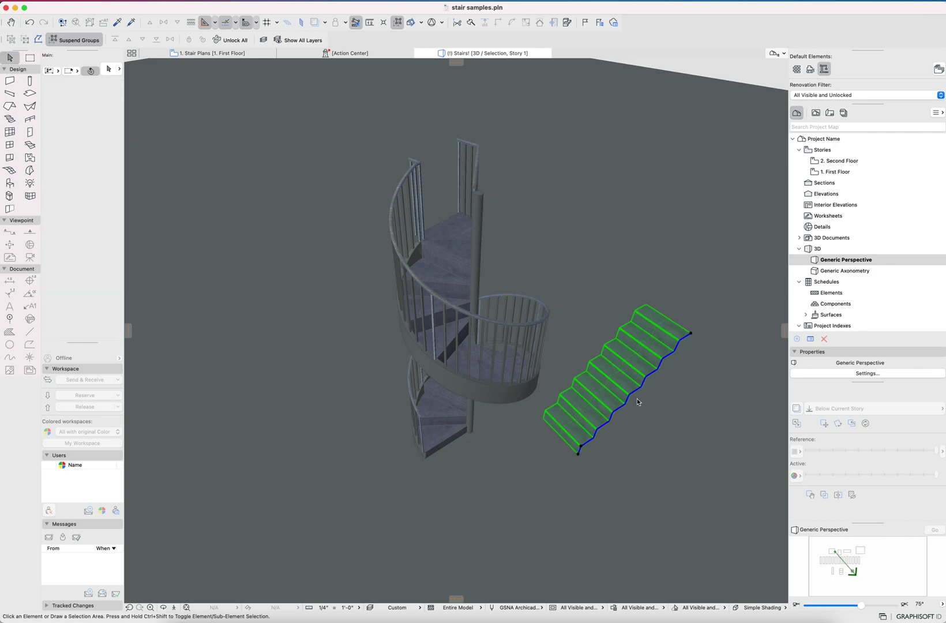
click(636, 398)
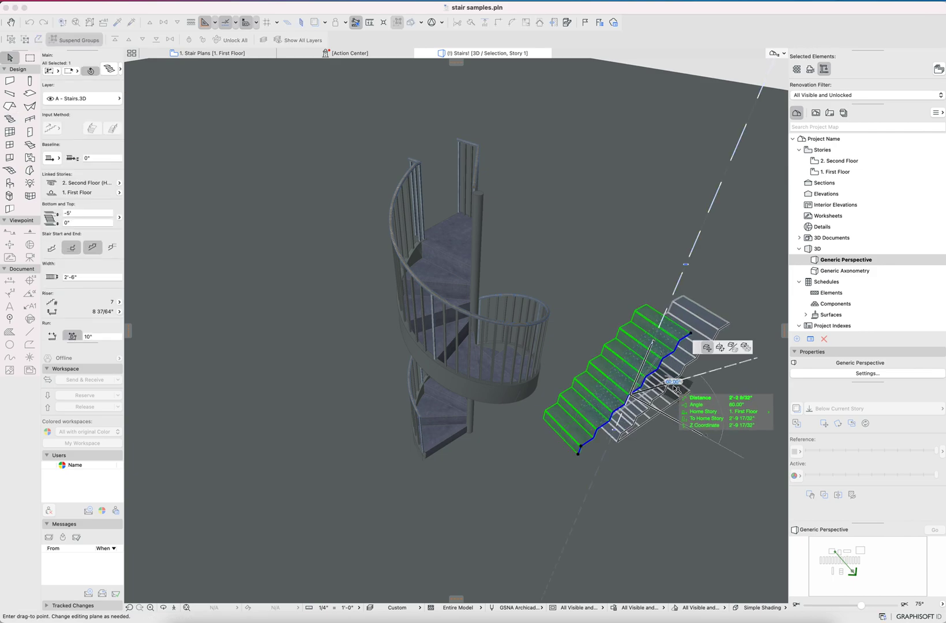
key(Escape)
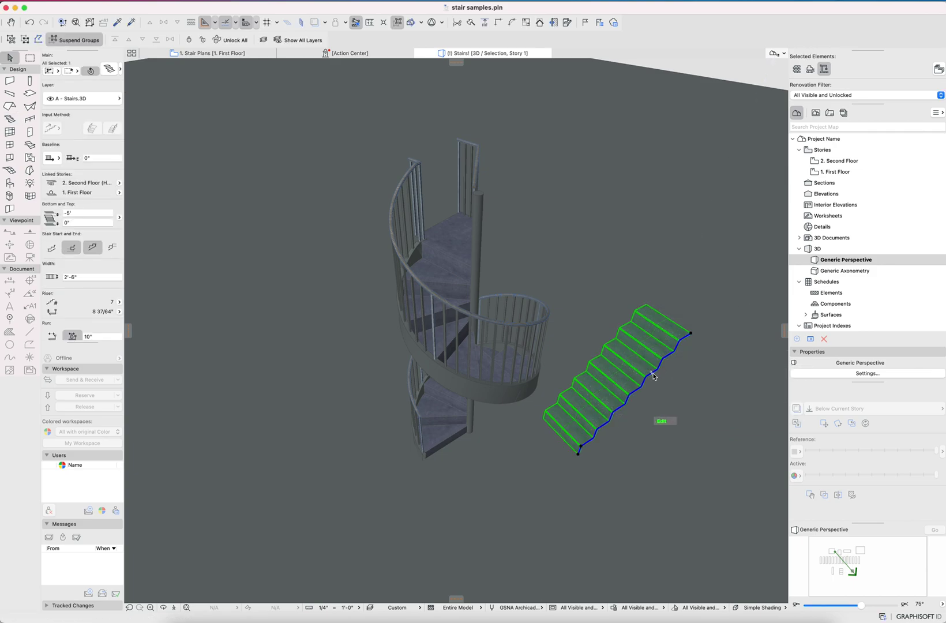
click(654, 376)
click(720, 347)
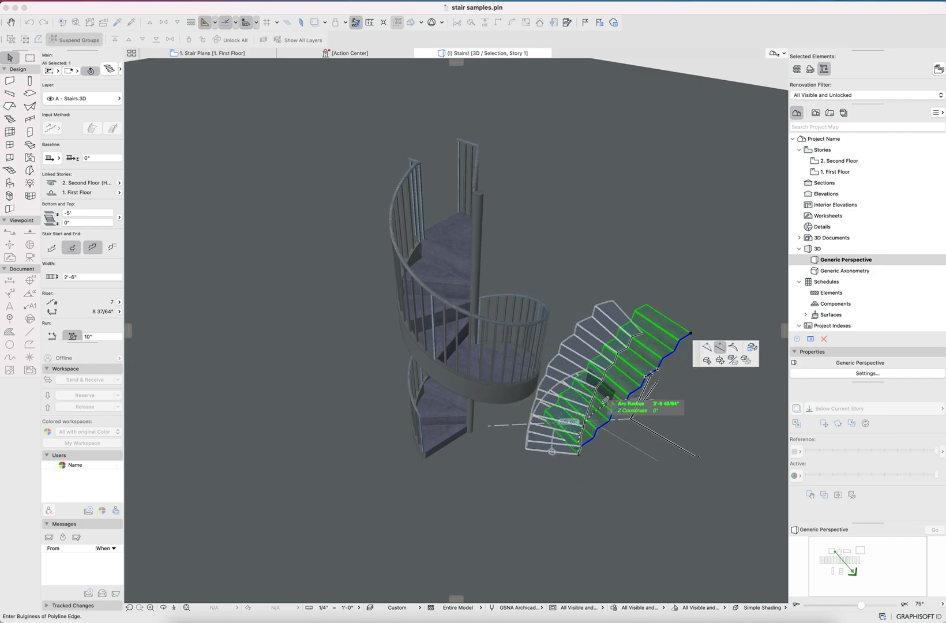
key(Escape)
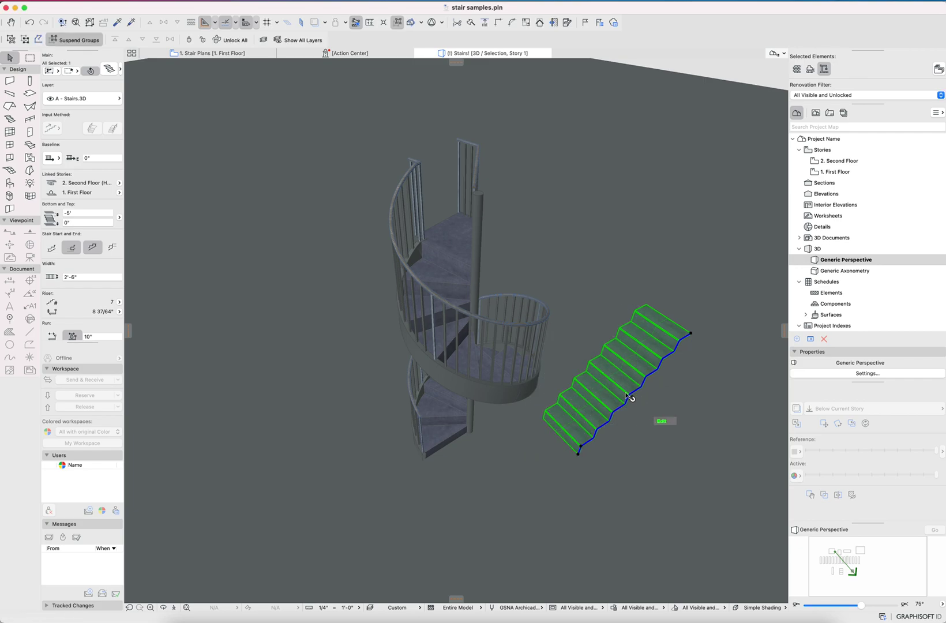
key(Delete)
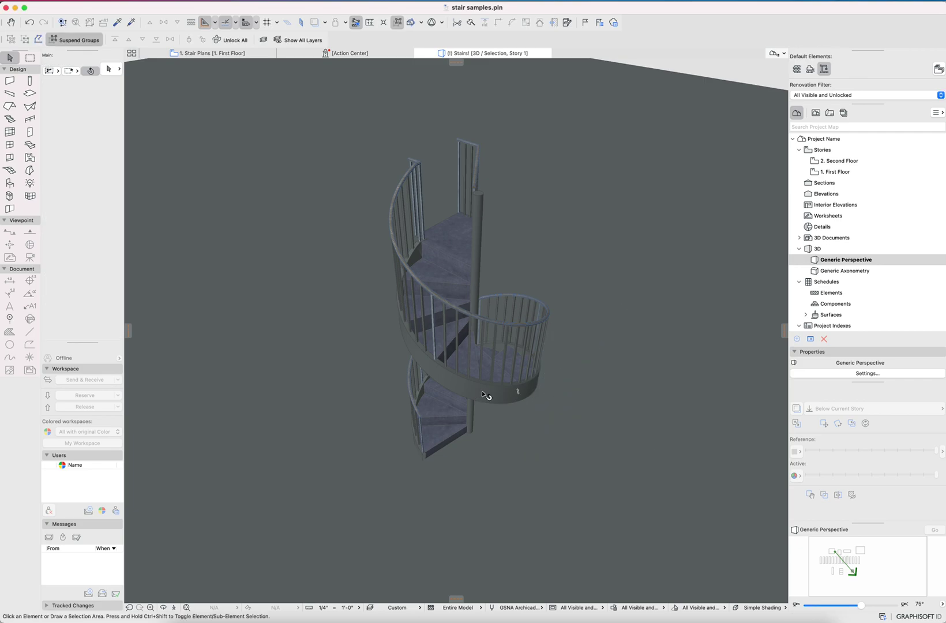
Place a second trial straight stair left of the spiral, then delete it
click(470, 403)
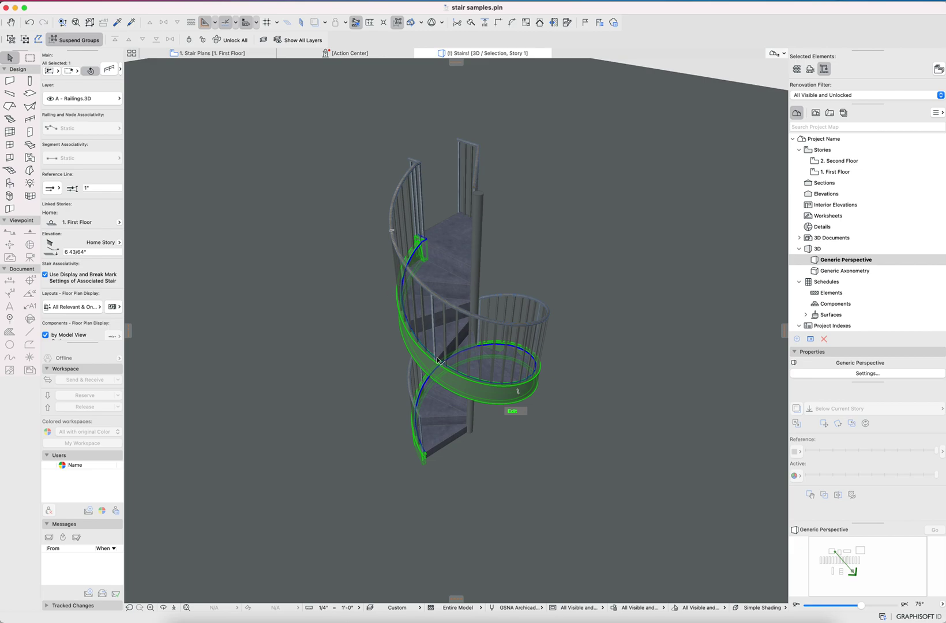
alt+click(449, 427)
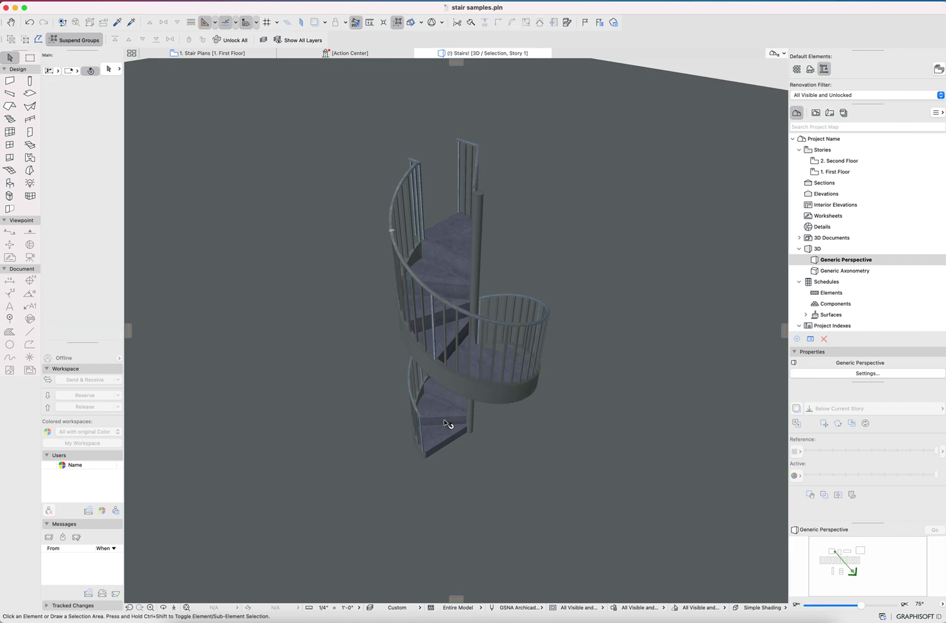
click(258, 413)
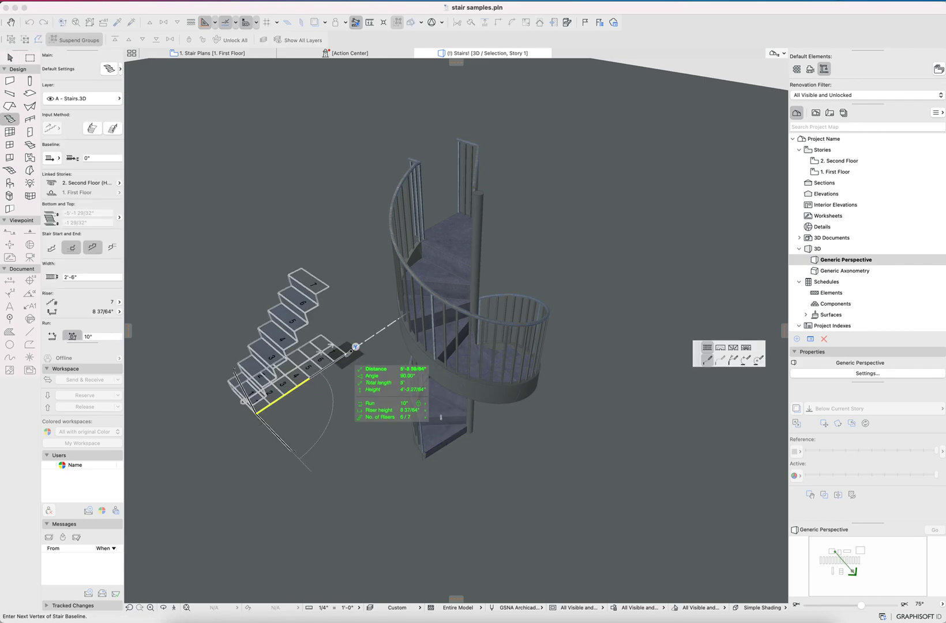
click(349, 353)
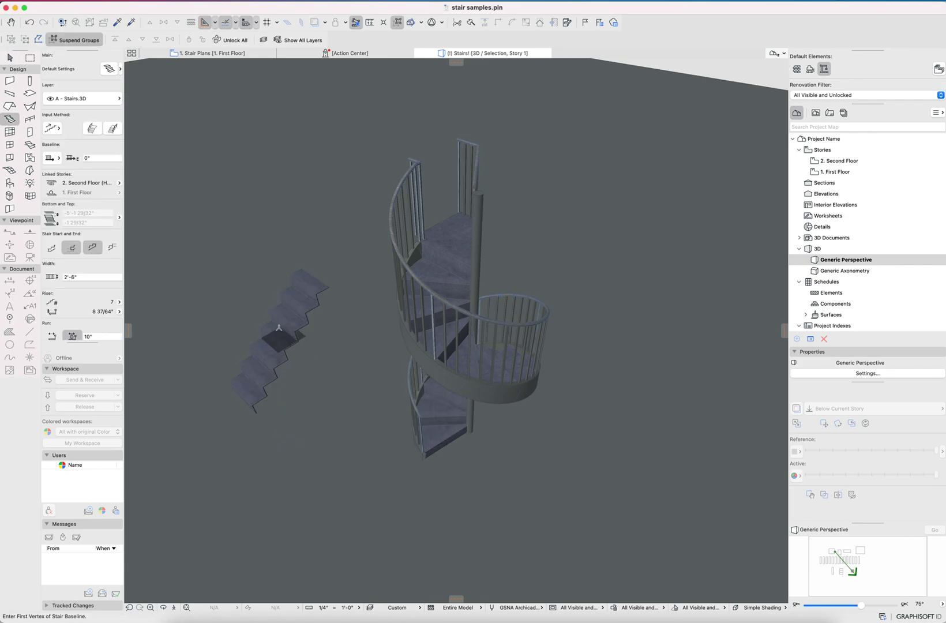
key(Escape)
click(294, 338)
key(Delete)
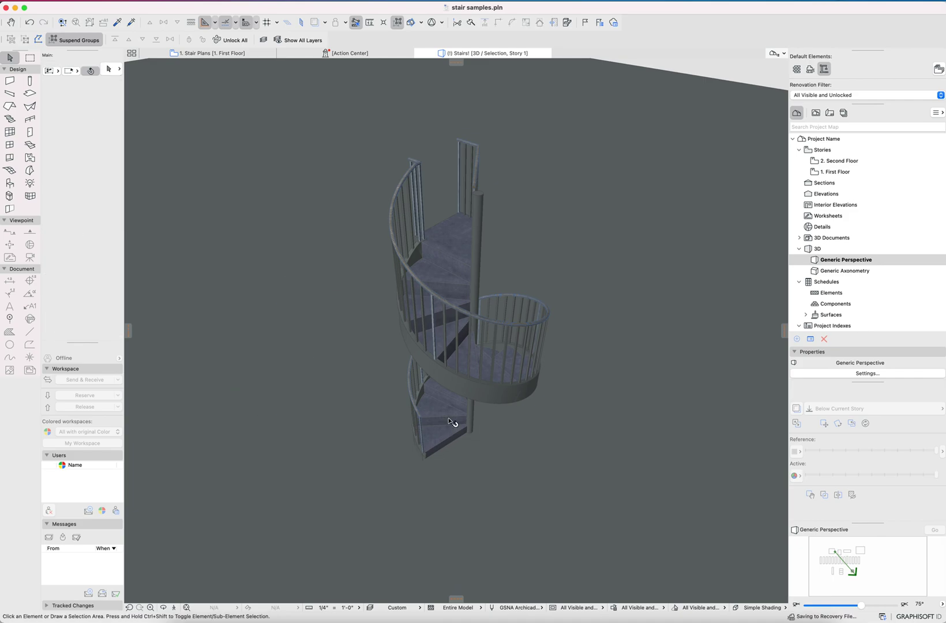
In the lower flight's Stair settings, uncheck Automatic Landing Length and confirm with OK
click(459, 425)
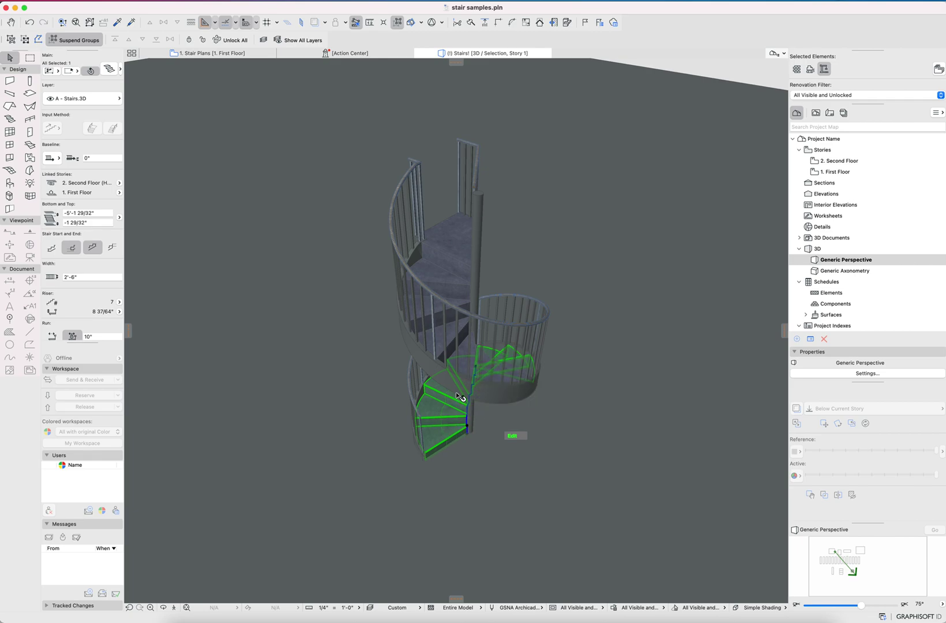
double_click(449, 361)
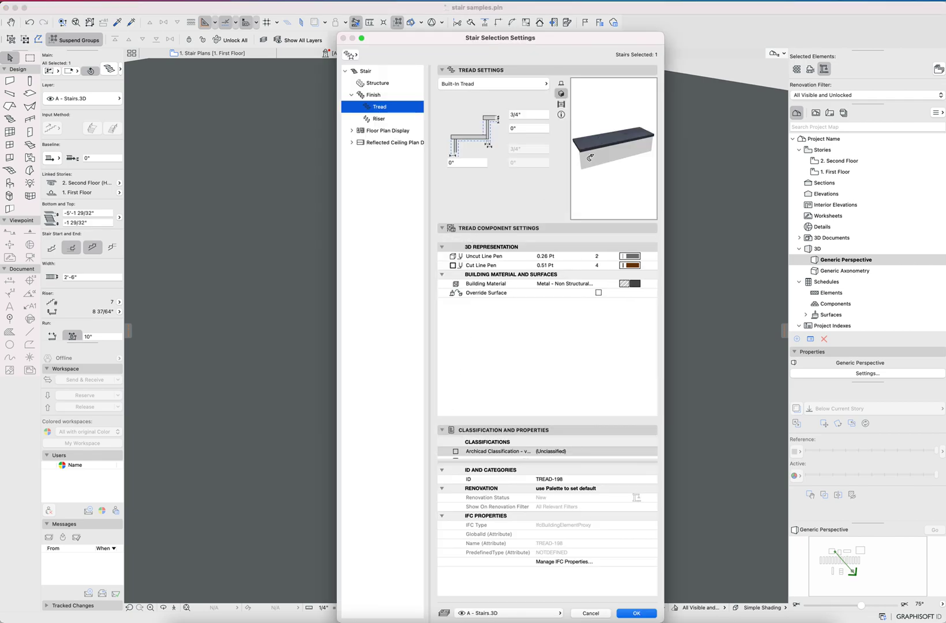
click(368, 72)
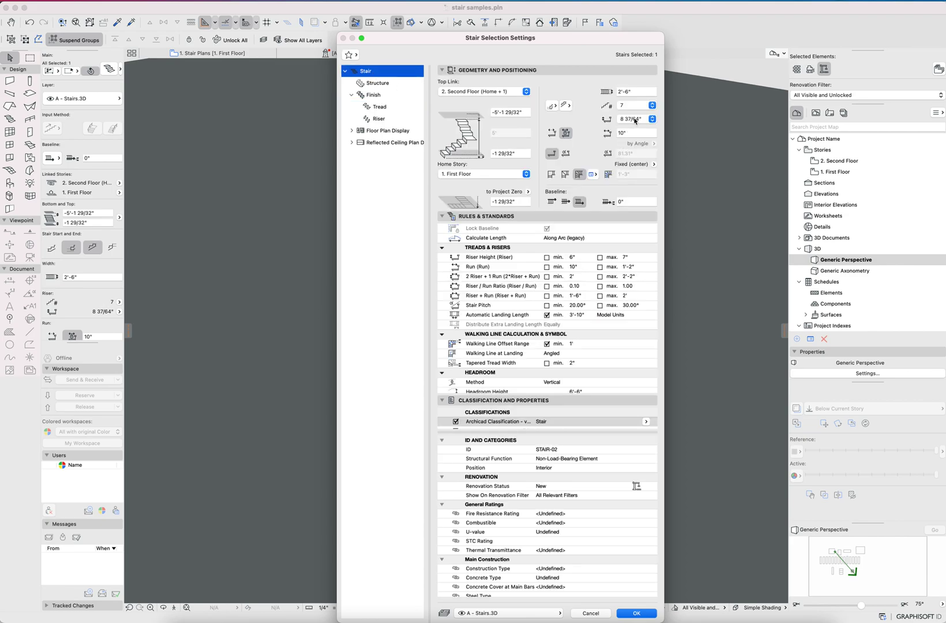
click(635, 133)
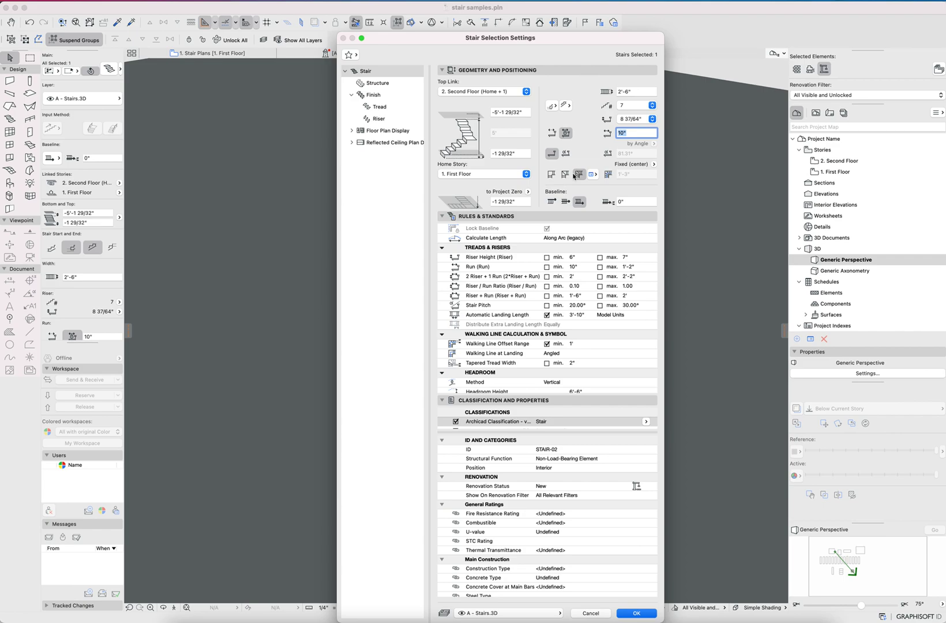
click(592, 177)
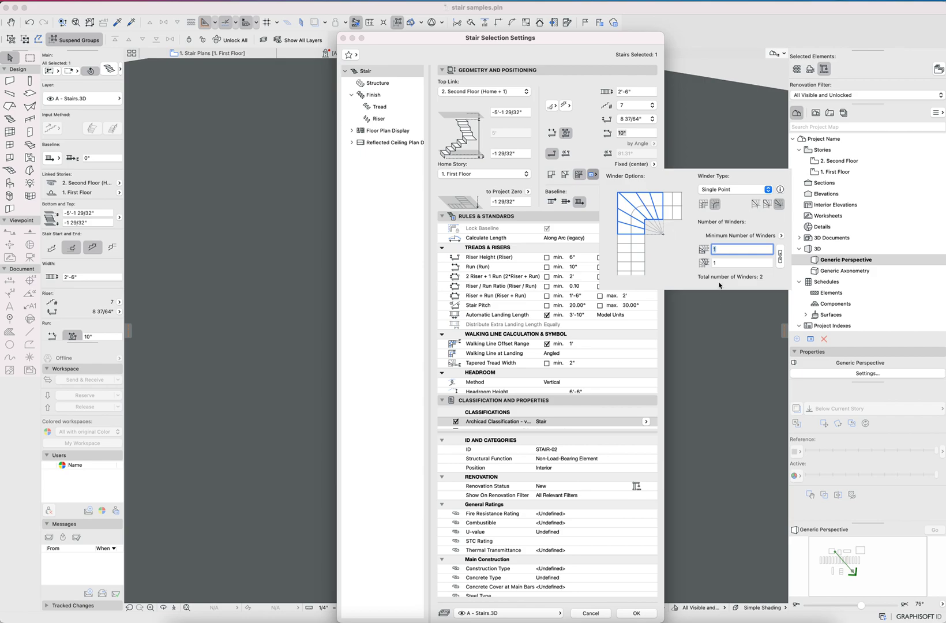
click(590, 223)
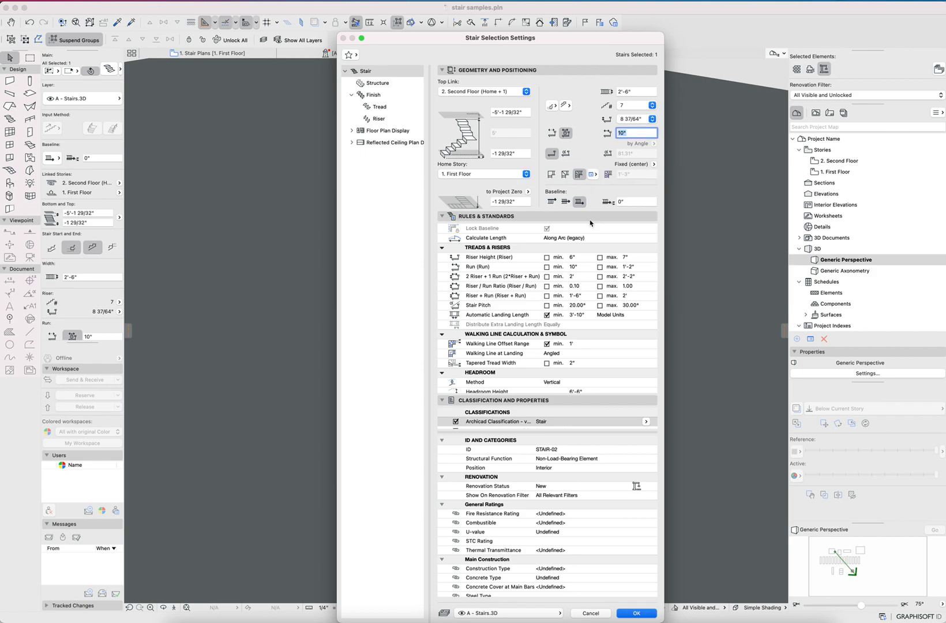
click(547, 315)
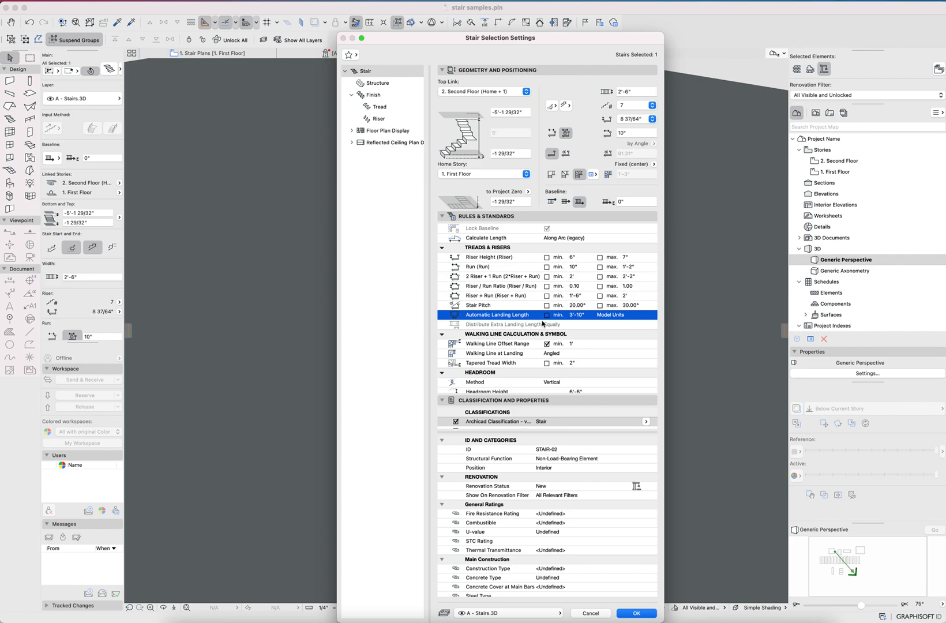
scroll(545, 332, down, 1)
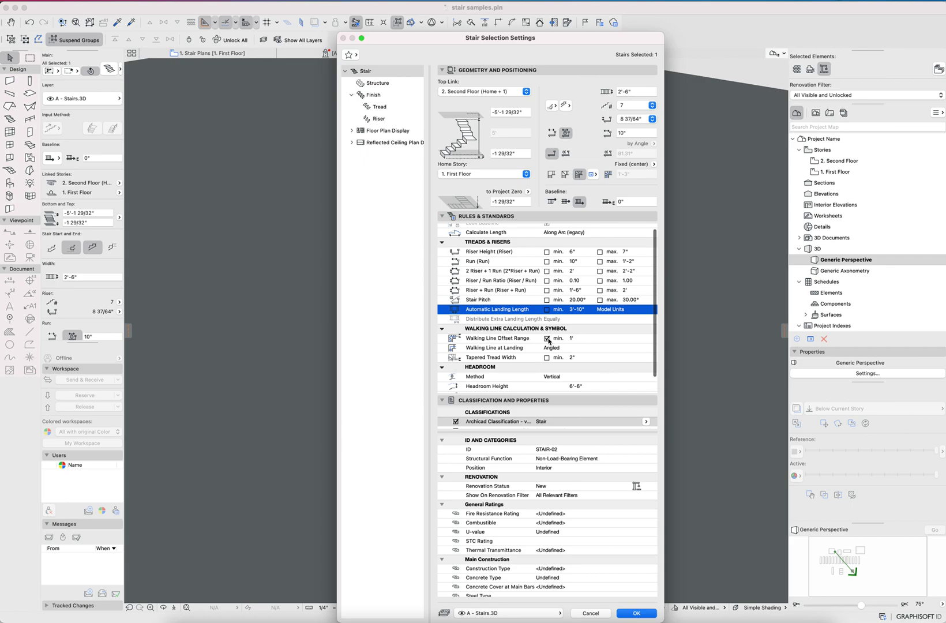
click(634, 132)
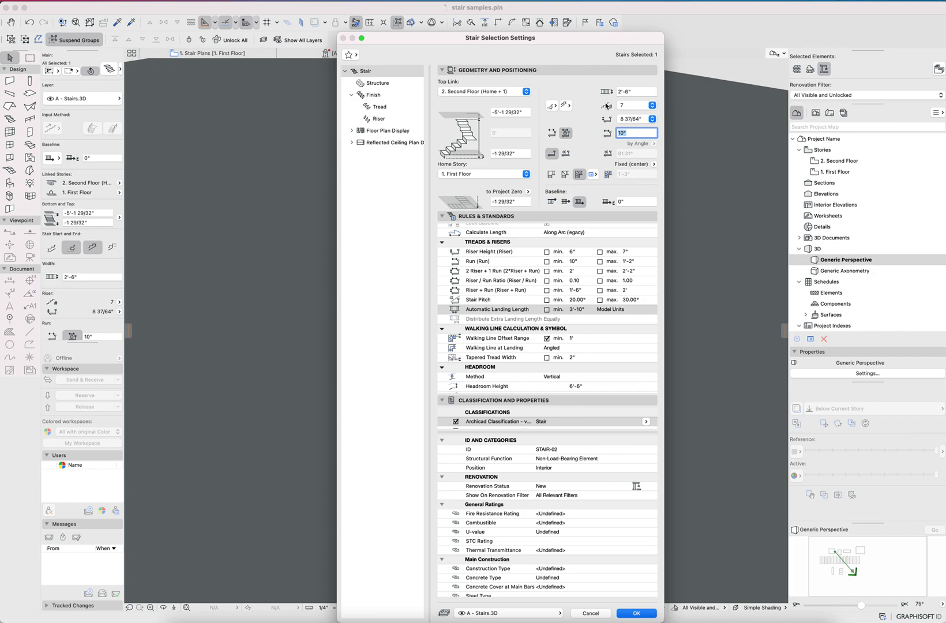
click(641, 91)
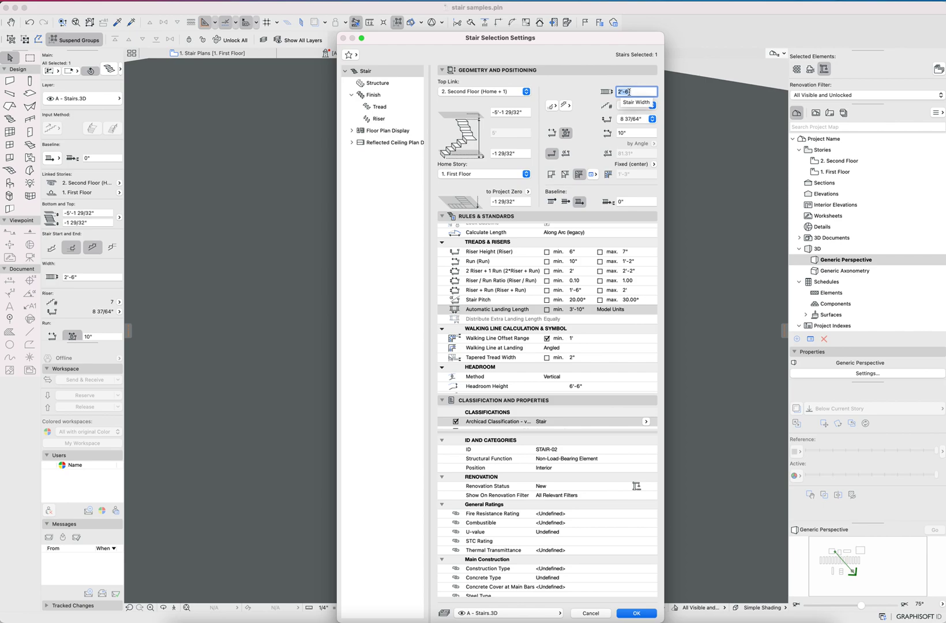
key(Return)
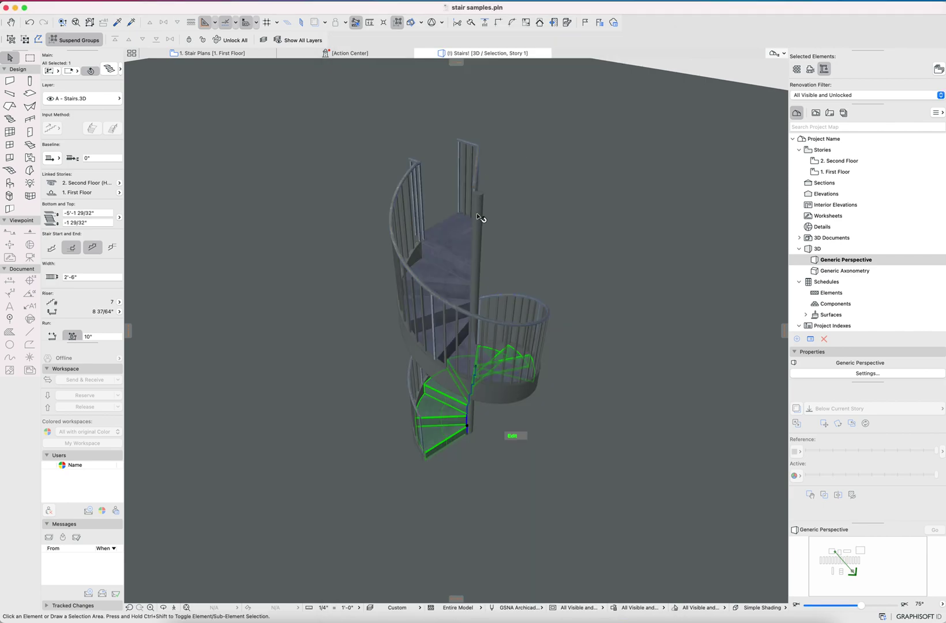
click(478, 202)
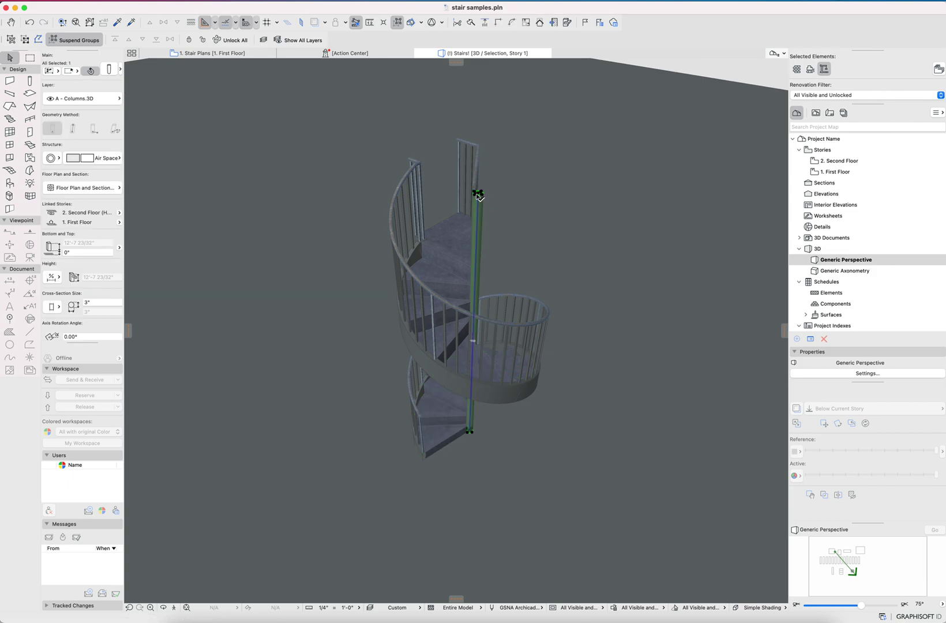
key(m)
click(475, 195)
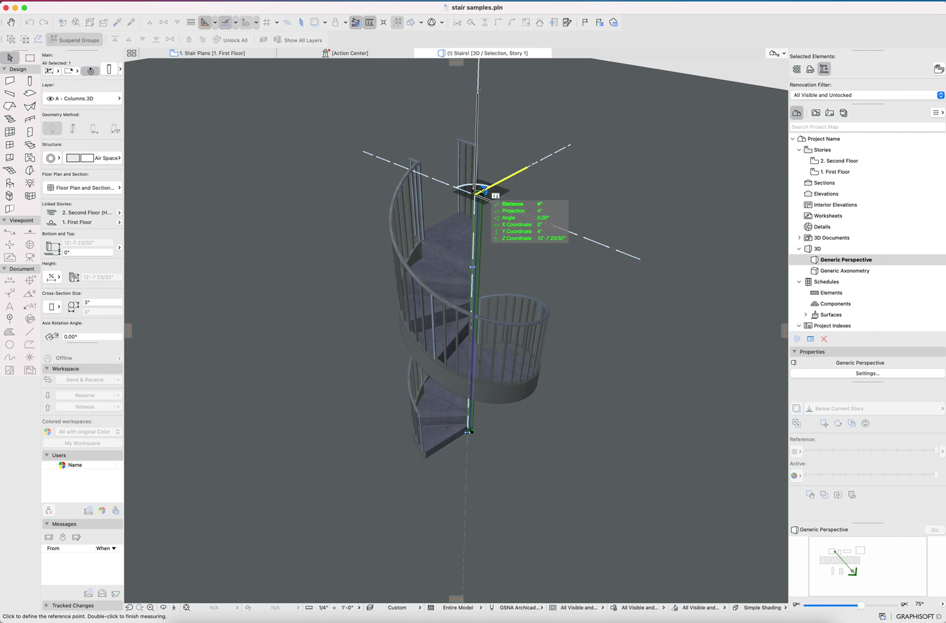
key(Escape)
click(461, 286)
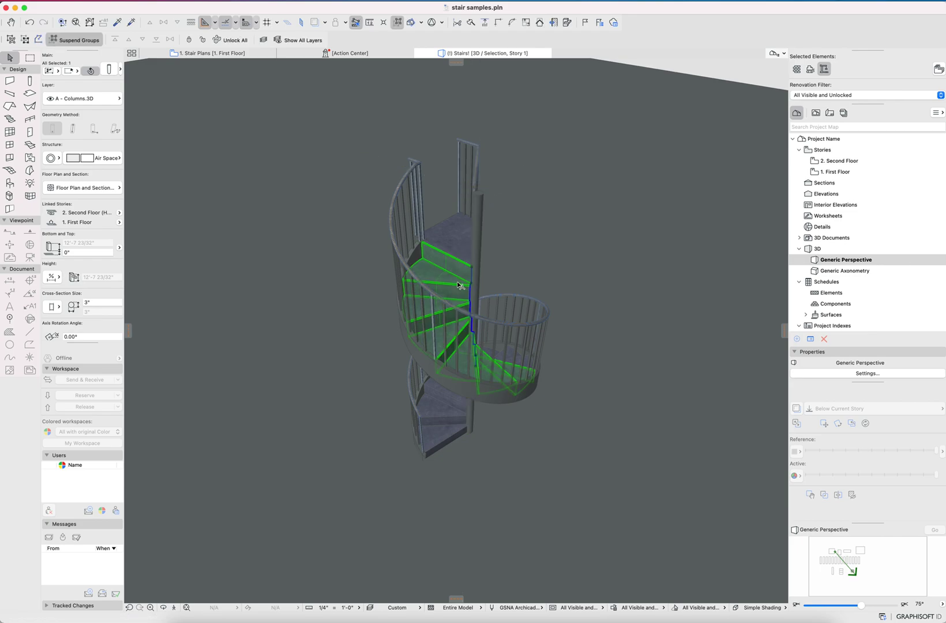
shift+click(446, 406)
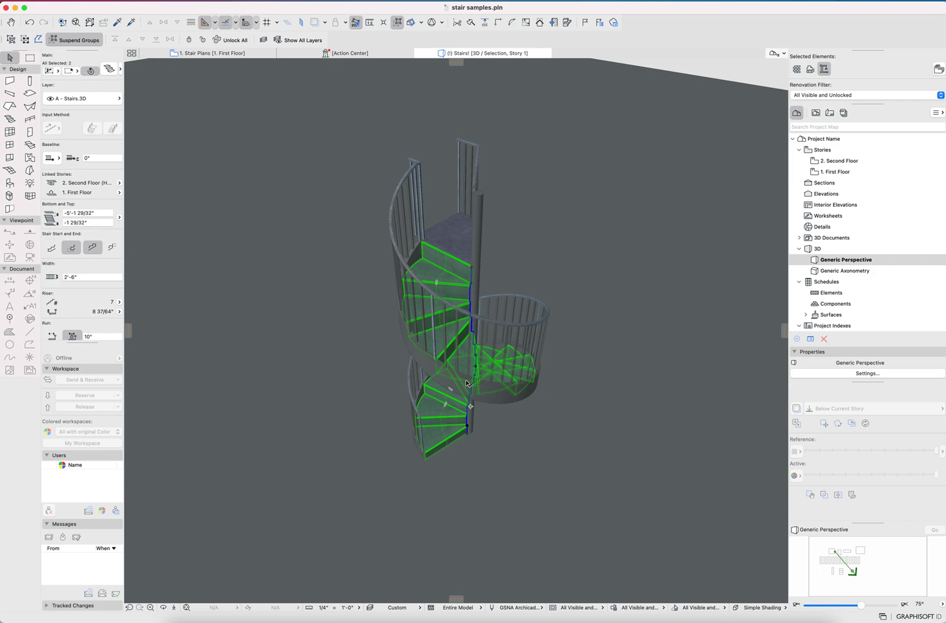
click(491, 387)
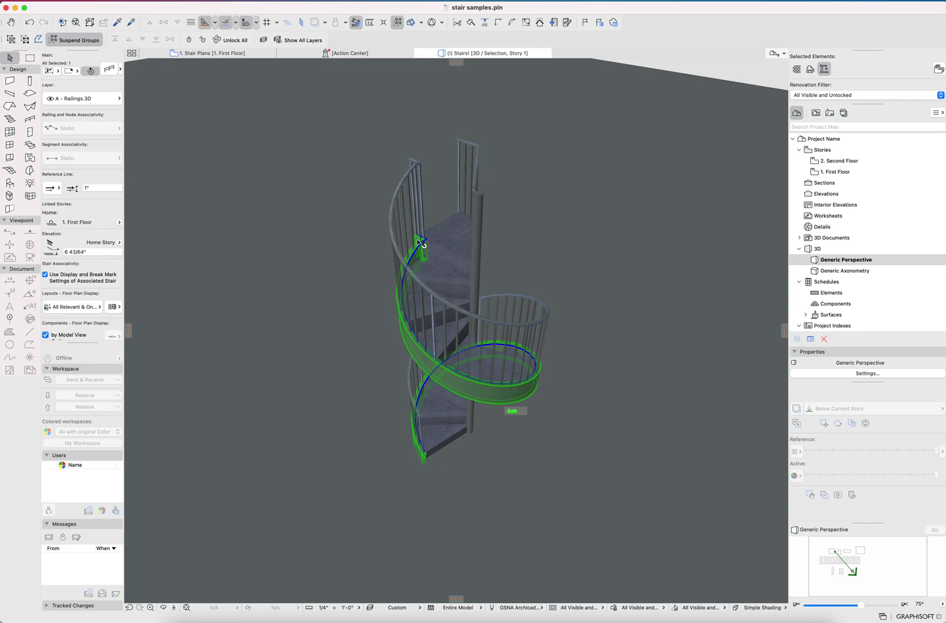
shift+click(407, 178)
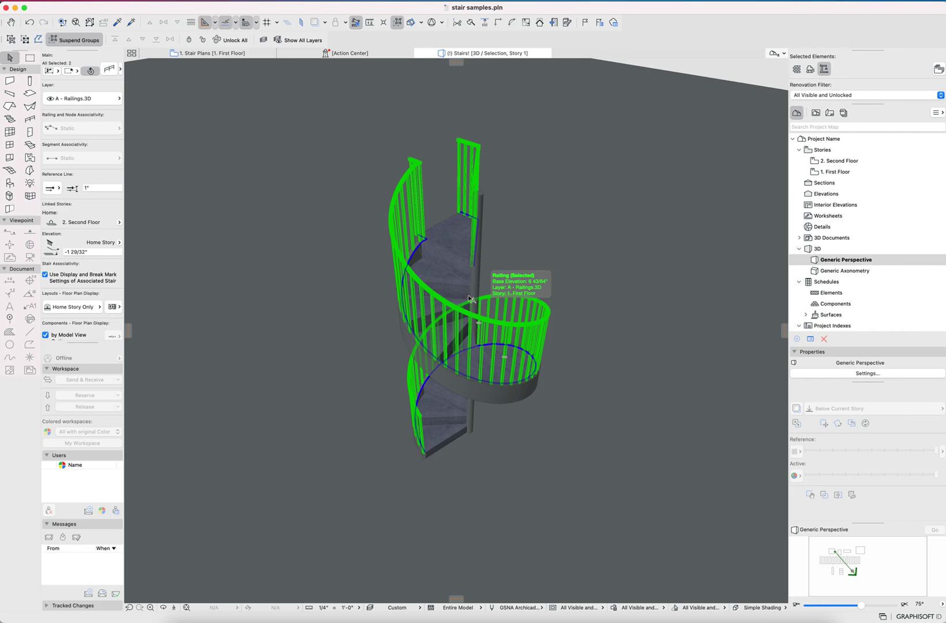
Turn on Headroom under Stair Options in Model View Options
click(454, 244)
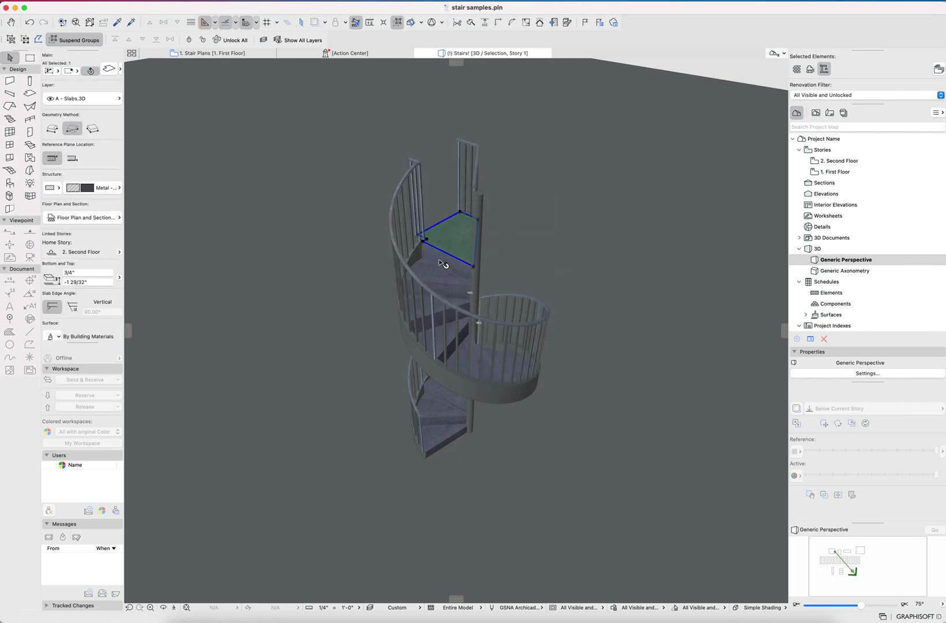
shift+middle_drag(446, 258, 514, 257)
key(Escape)
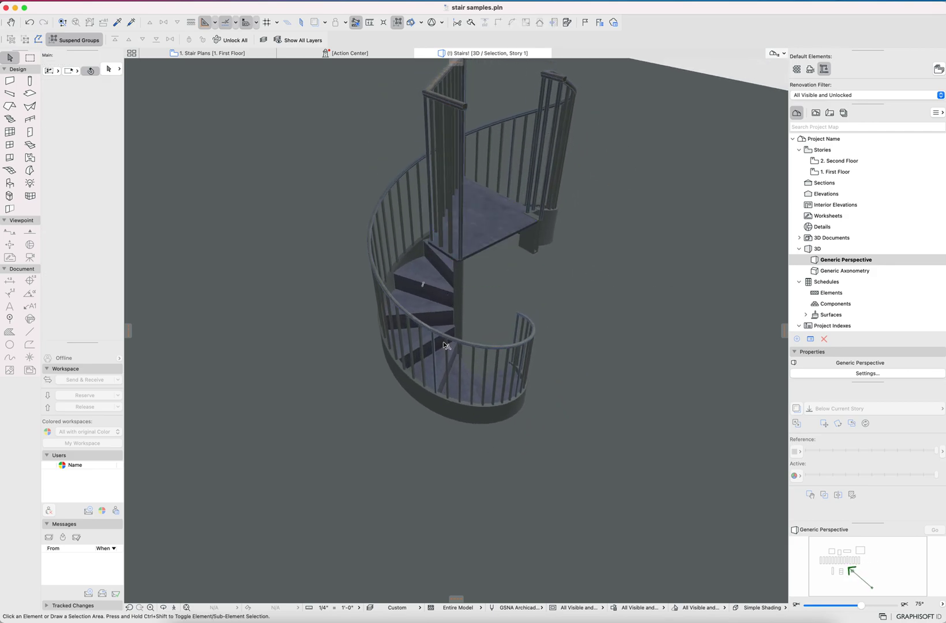
click(552, 608)
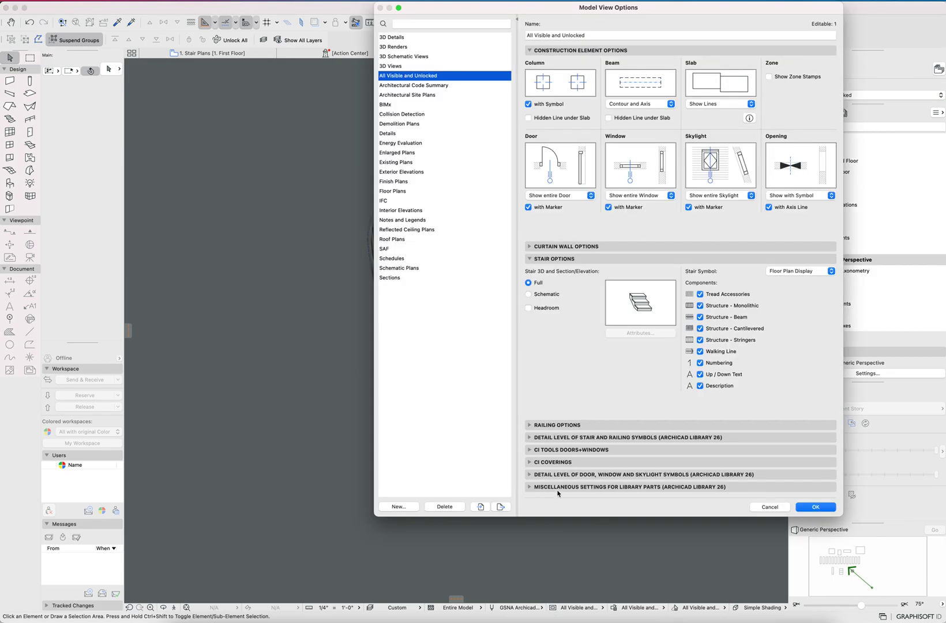
click(537, 309)
key(Return)
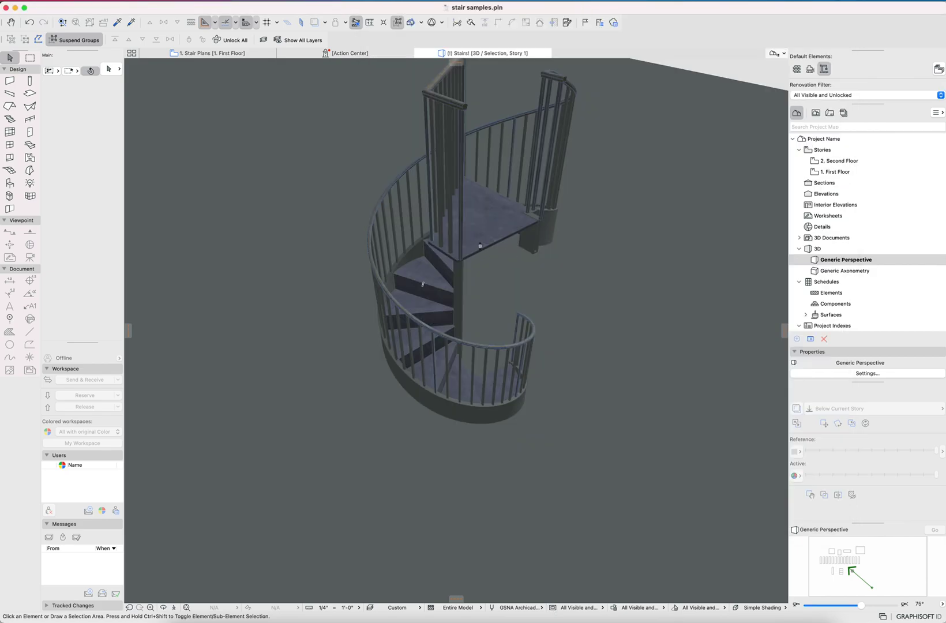
Orbit the 3D view to look steeply down at the spiral stair's headroom volume
mouse_move(484, 250)
shift+middle_down()
mouse_move(471, 246)
mouse_move(630, 251)
mouse_move(555, 237)
mouse_move(473, 249)
shift+middle_up()
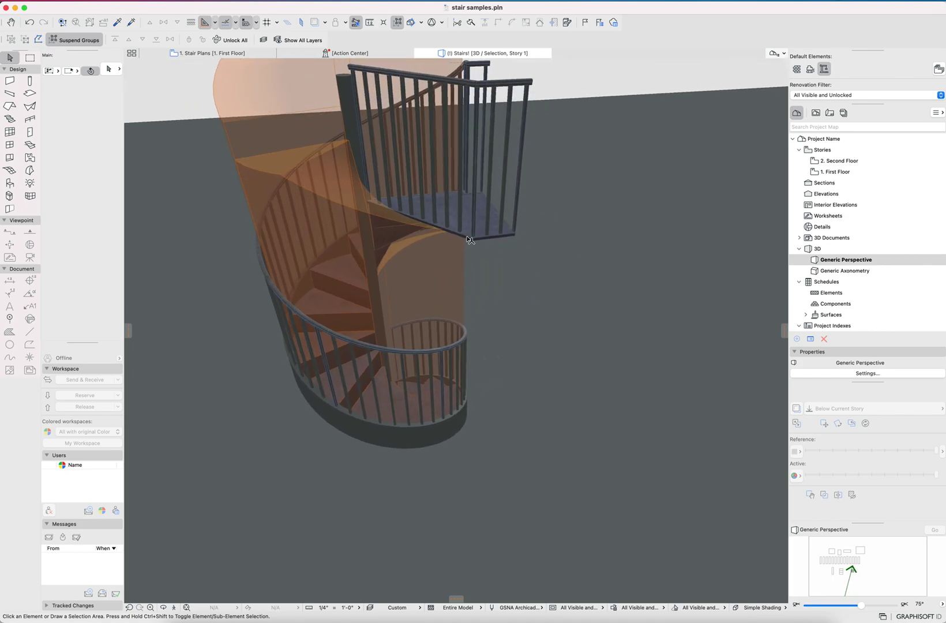
click(473, 254)
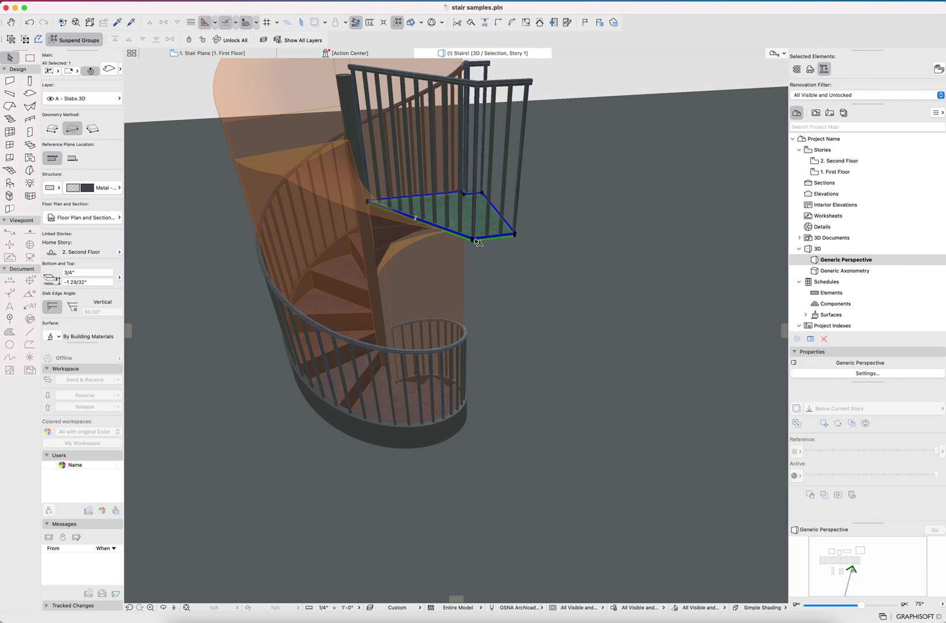
shift+middle_drag(393, 217, 394, 296)
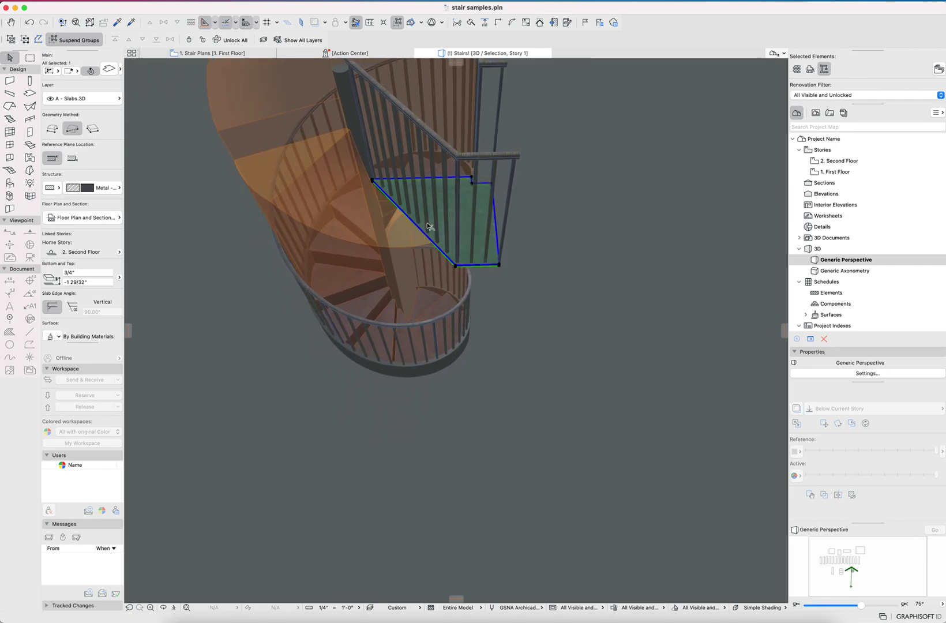
shift+middle_drag(475, 244, 466, 279)
key(Escape)
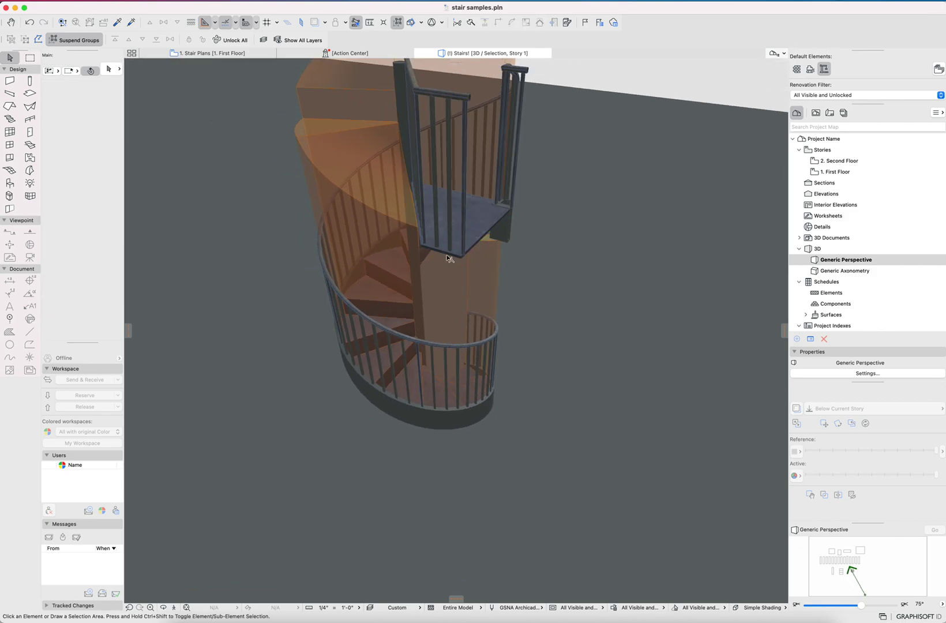
Switch to the 1. First Floor plan, glance at a straight stair's settings, and zoom onto the spiral stair
key(F2)
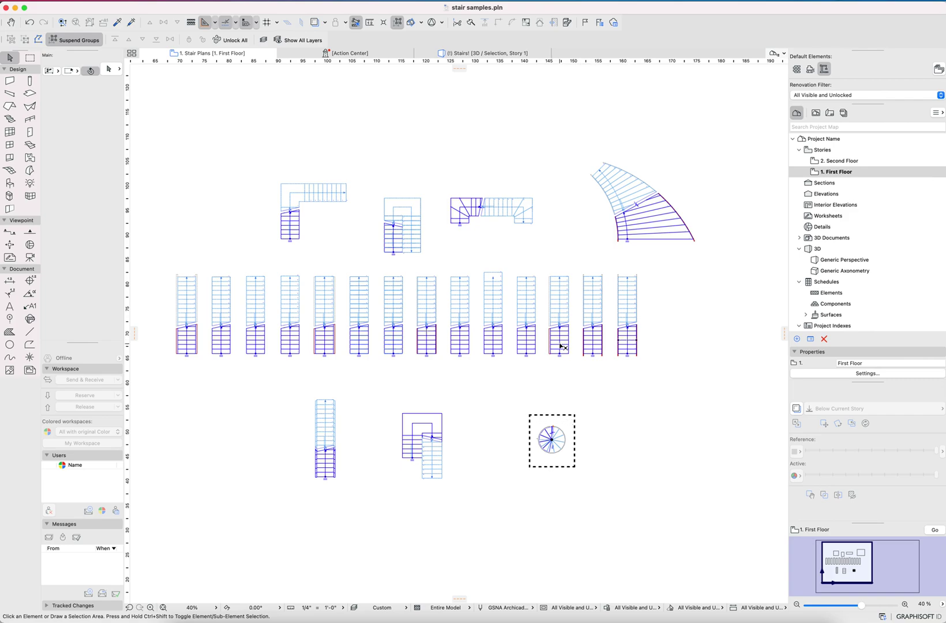
click(532, 346)
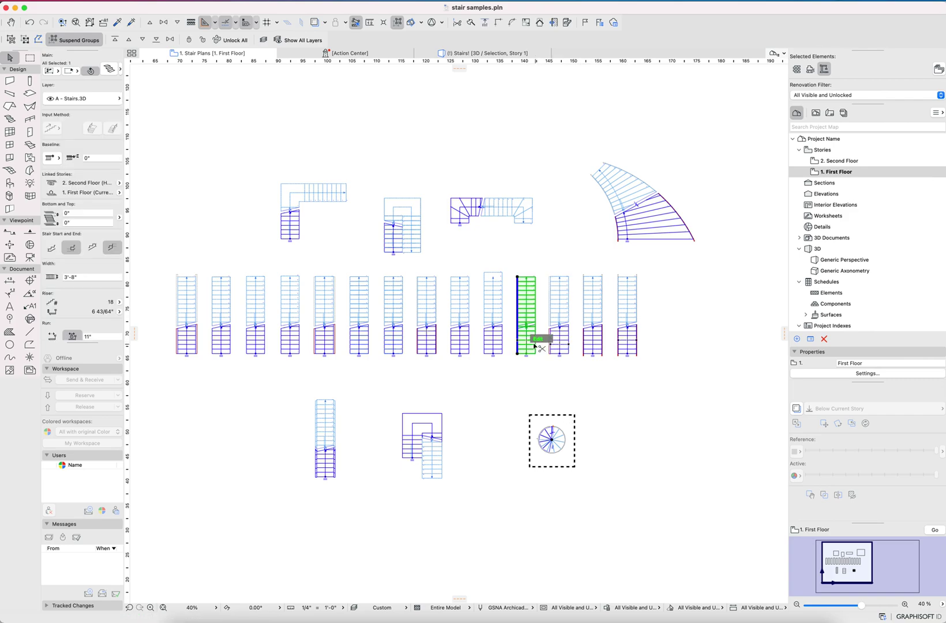
key(super+t)
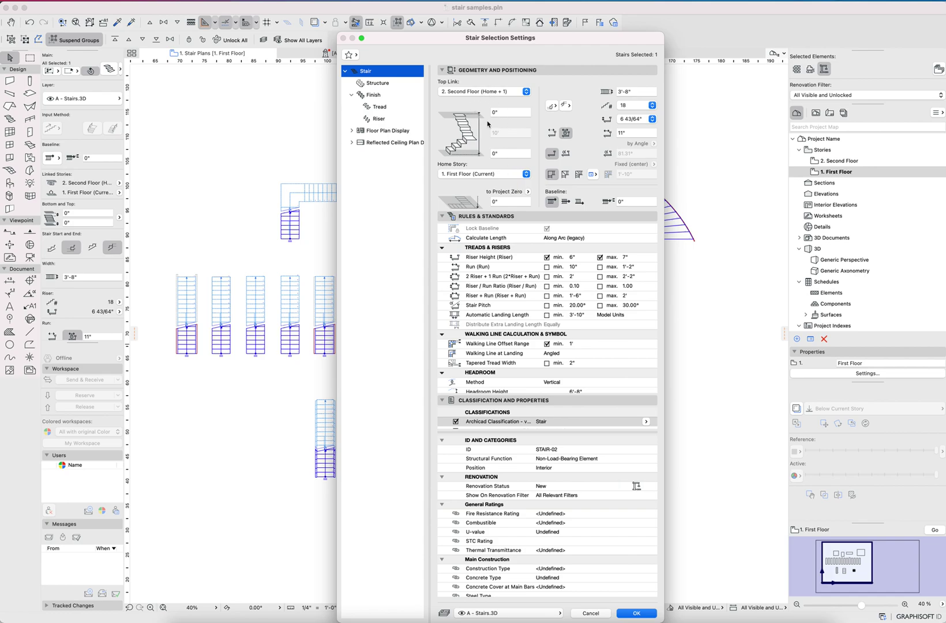
key(Escape)
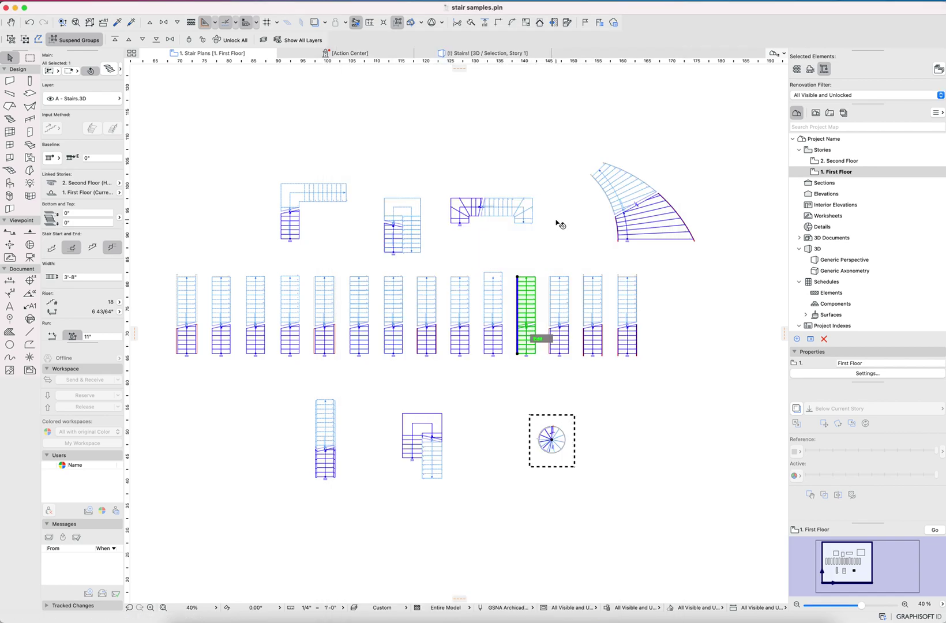
scroll(560, 454, up, 3)
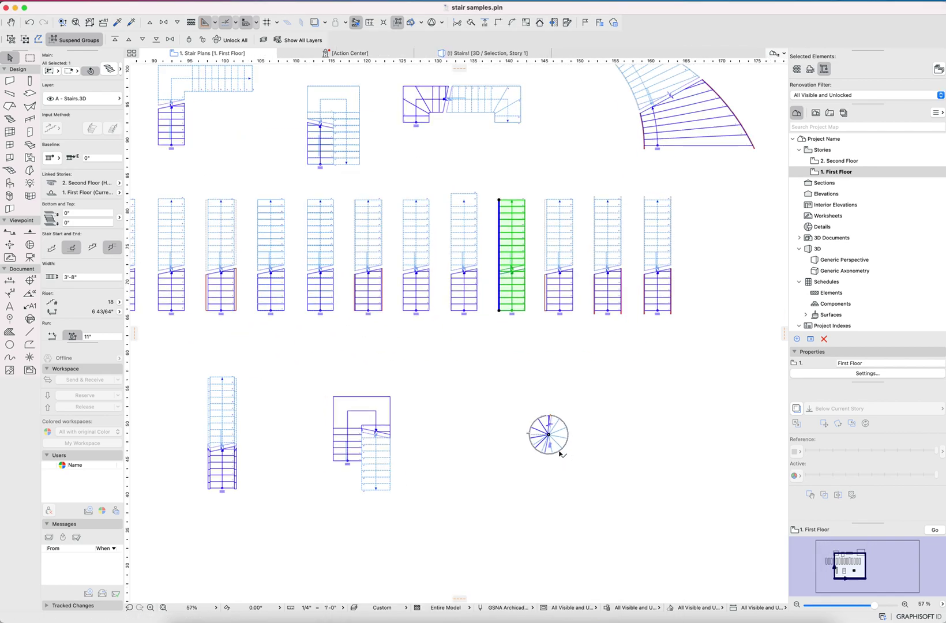
scroll(560, 454, up, 5)
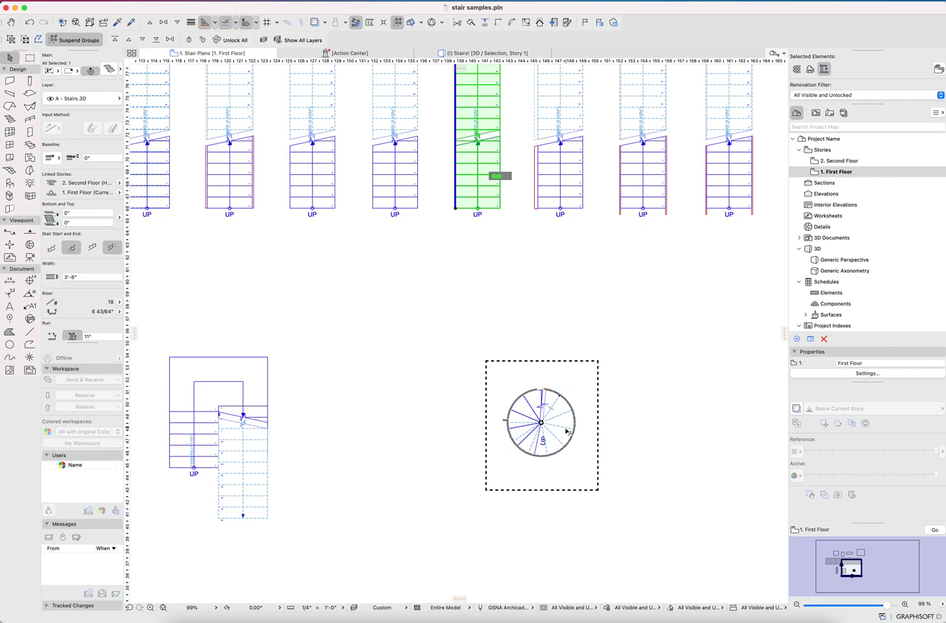
scroll(567, 432, up, 5)
key(Escape)
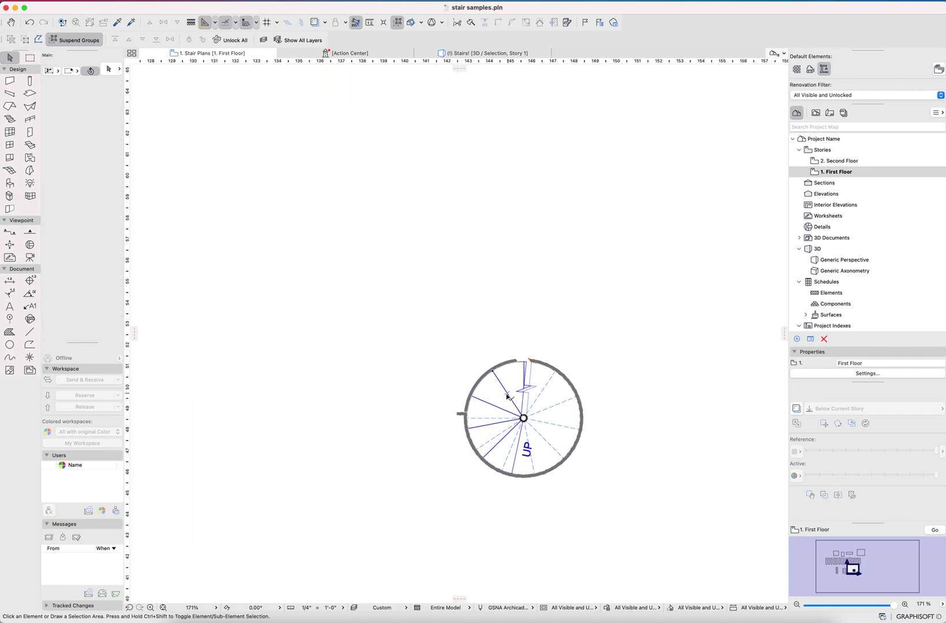
Center the spiral stair and copy its central column to the right of it
click(507, 397)
middle_drag(532, 403, 406, 387)
key(Escape)
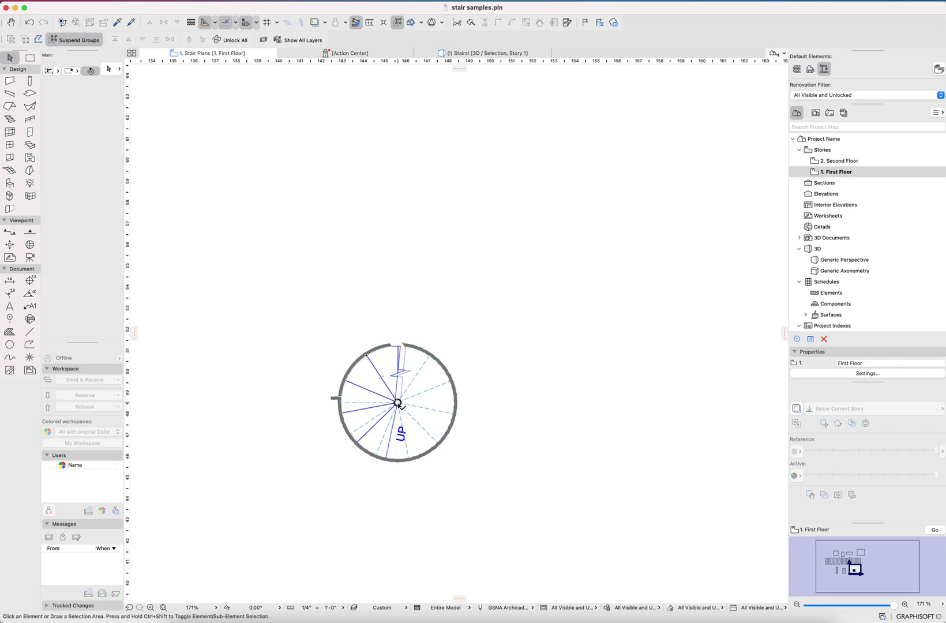
scroll(397, 403, up, 8)
click(397, 402)
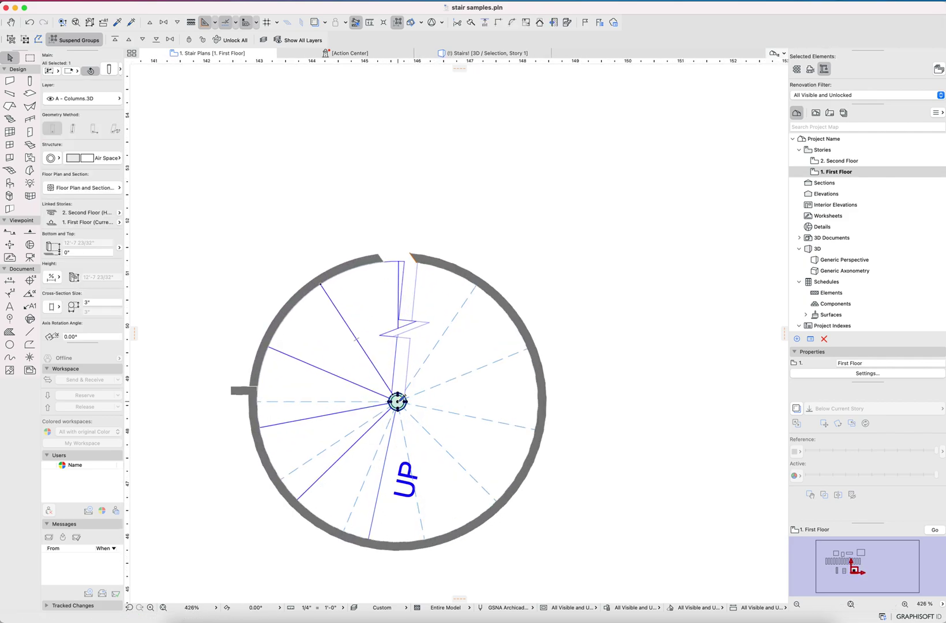
key(shift+super+d)
click(397, 402)
scroll(565, 393, up, 3)
middle_drag(514, 387, 266, 349)
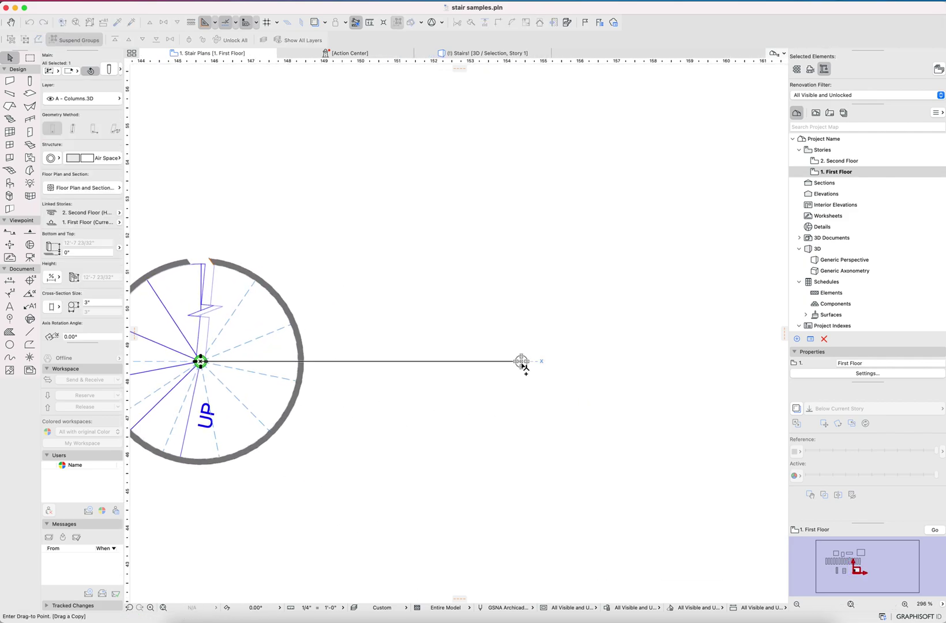
click(612, 362)
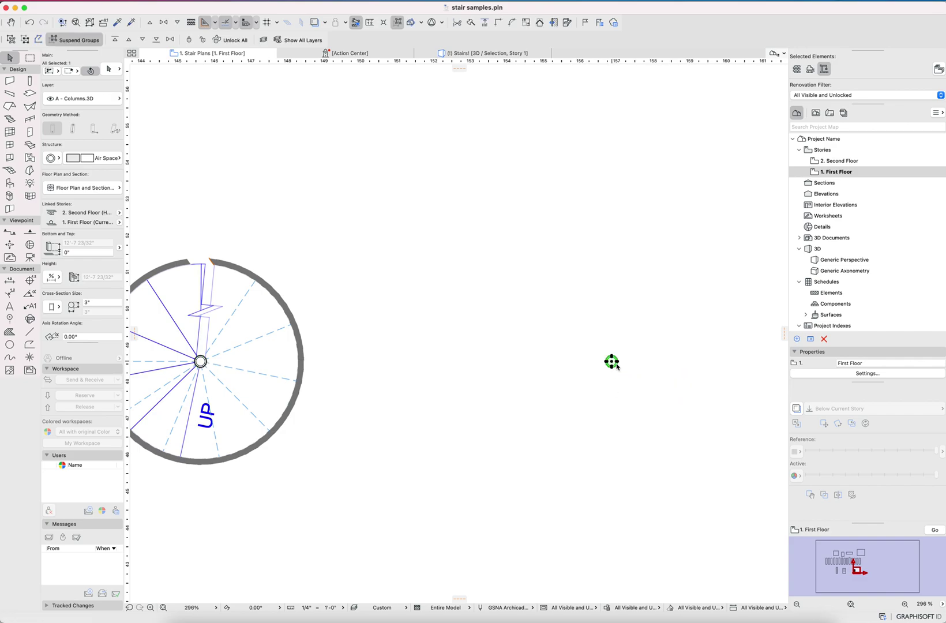
key(Escape)
Draw a new stair beside the copied column using the spiral stair's settings
click(177, 333)
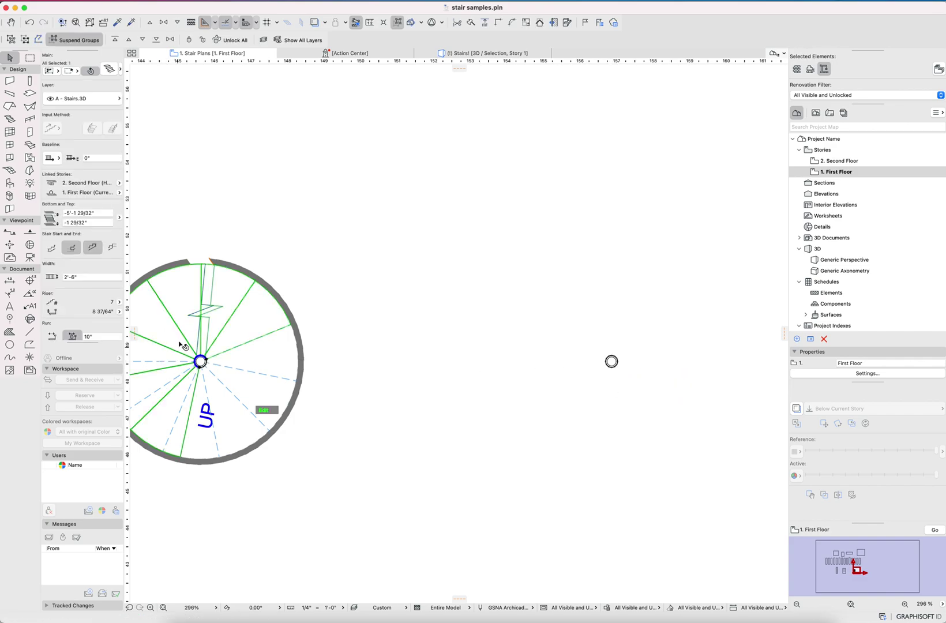
alt+click(179, 340)
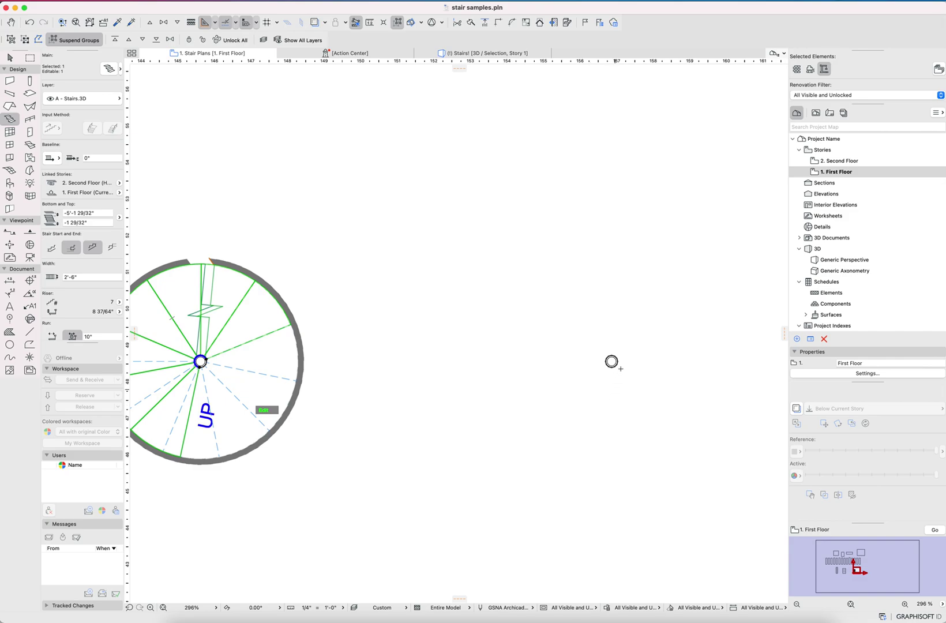
key(Escape)
click(644, 384)
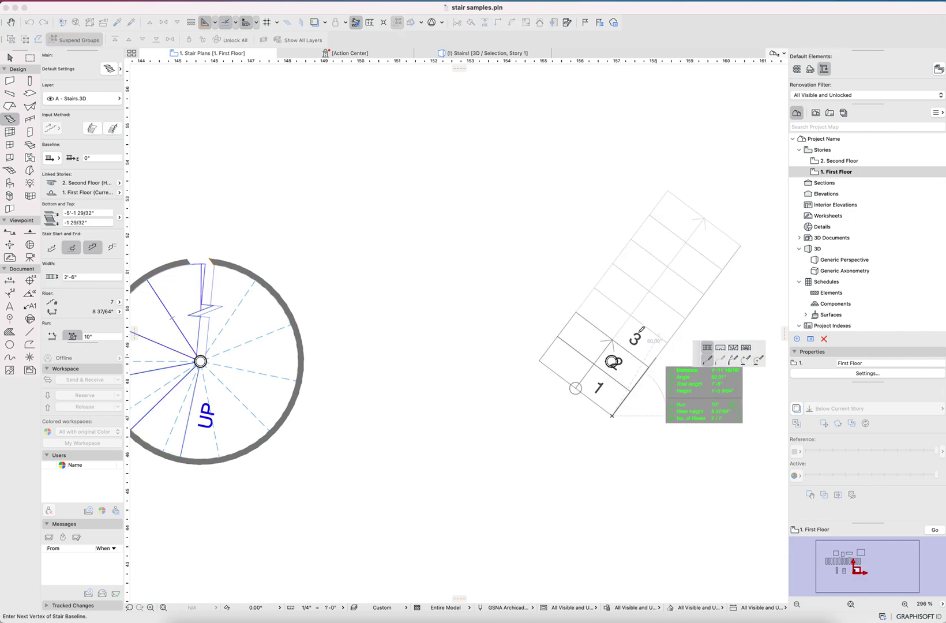
click(612, 297)
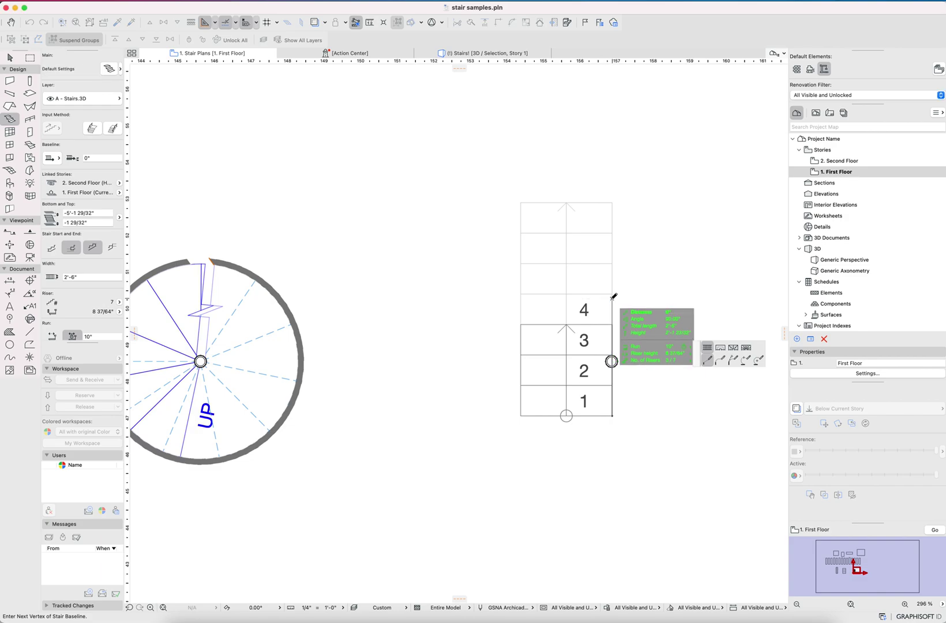
click(613, 297)
Move the new stair and curve its baseline so it fans around the copied column
shift+click(594, 357)
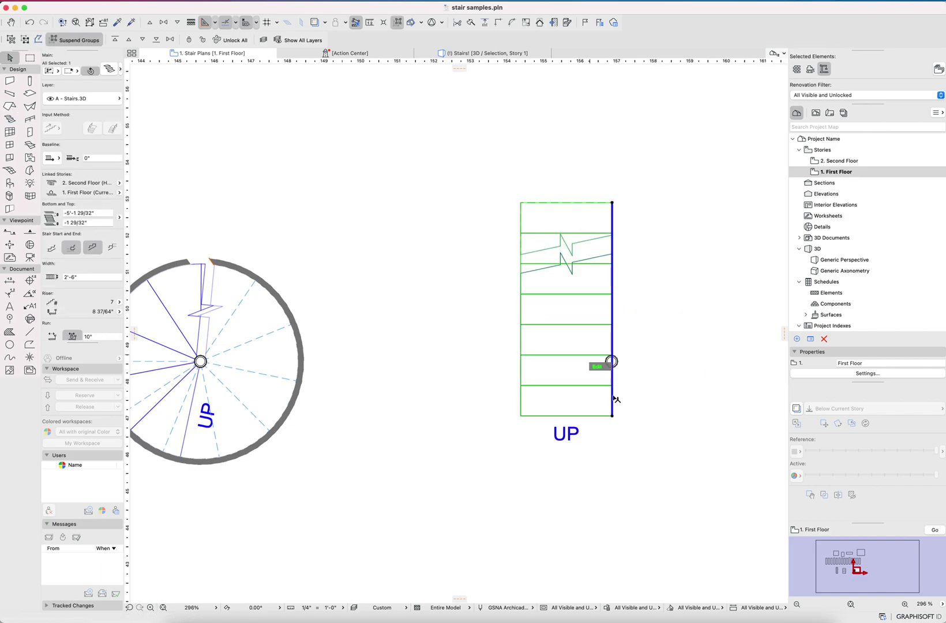
click(613, 416)
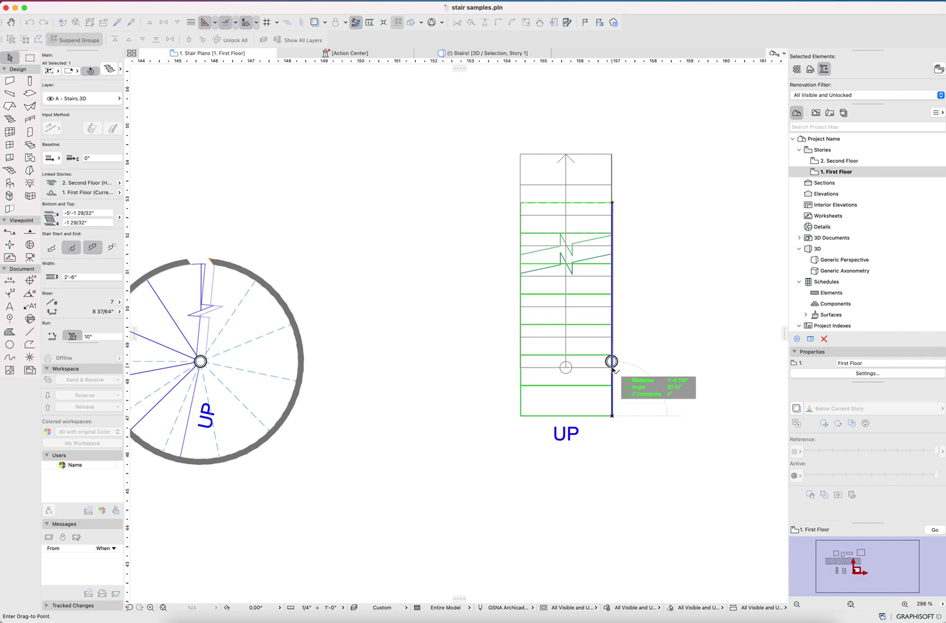
click(611, 361)
click(612, 362)
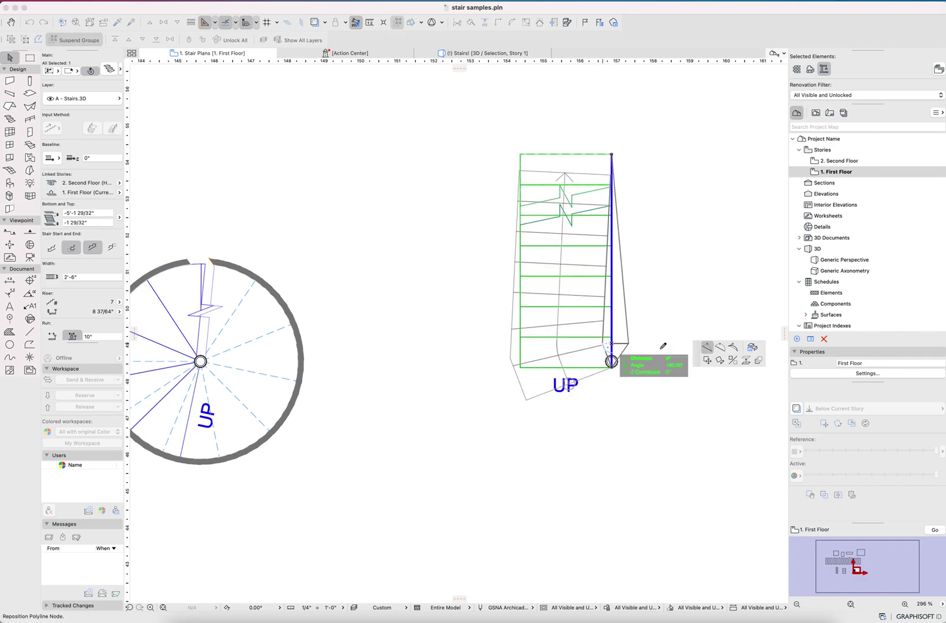
click(720, 347)
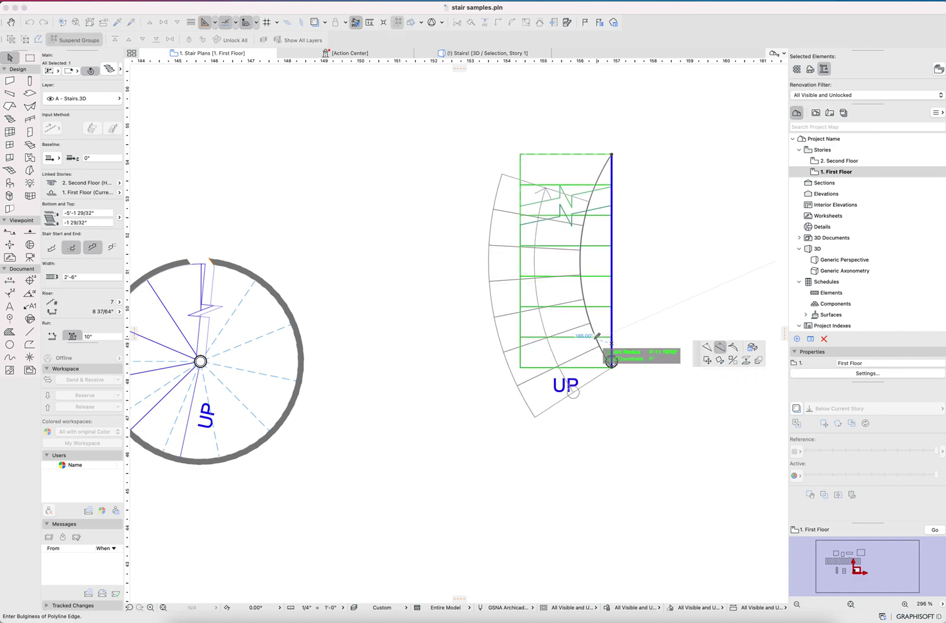
click(572, 392)
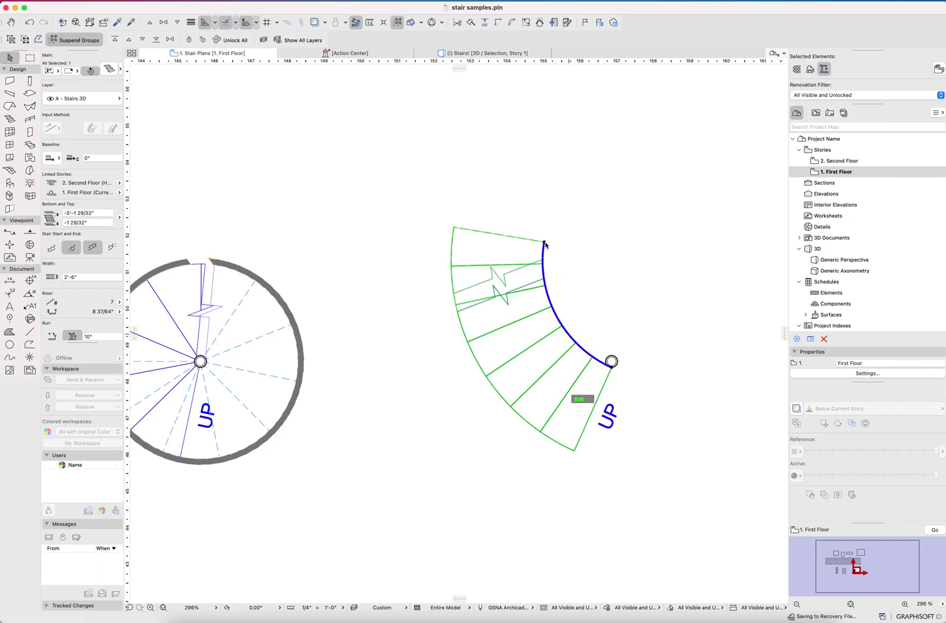
click(545, 244)
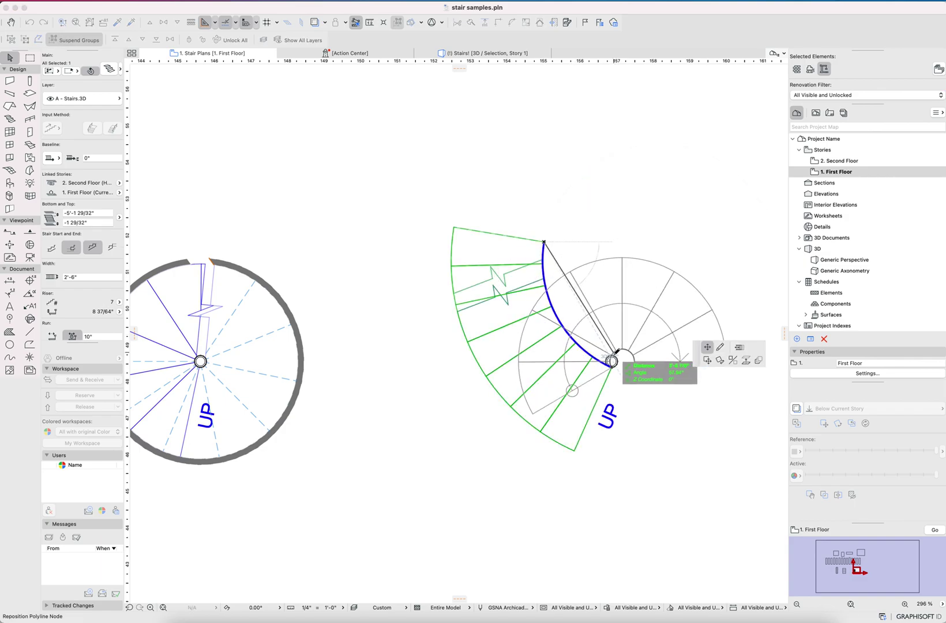
click(611, 360)
scroll(609, 354, up, 5)
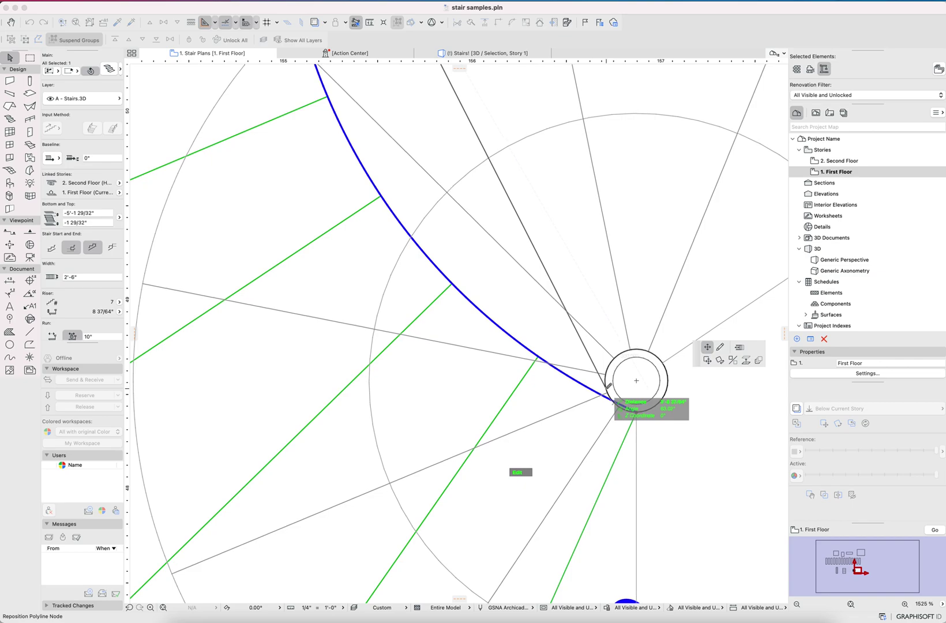
click(610, 387)
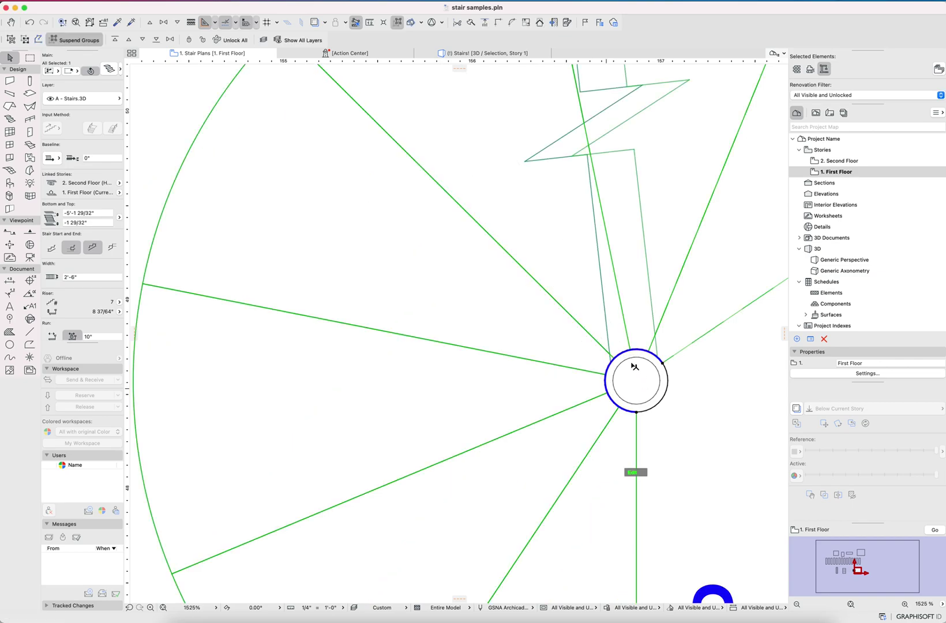
scroll(628, 361, down, 10)
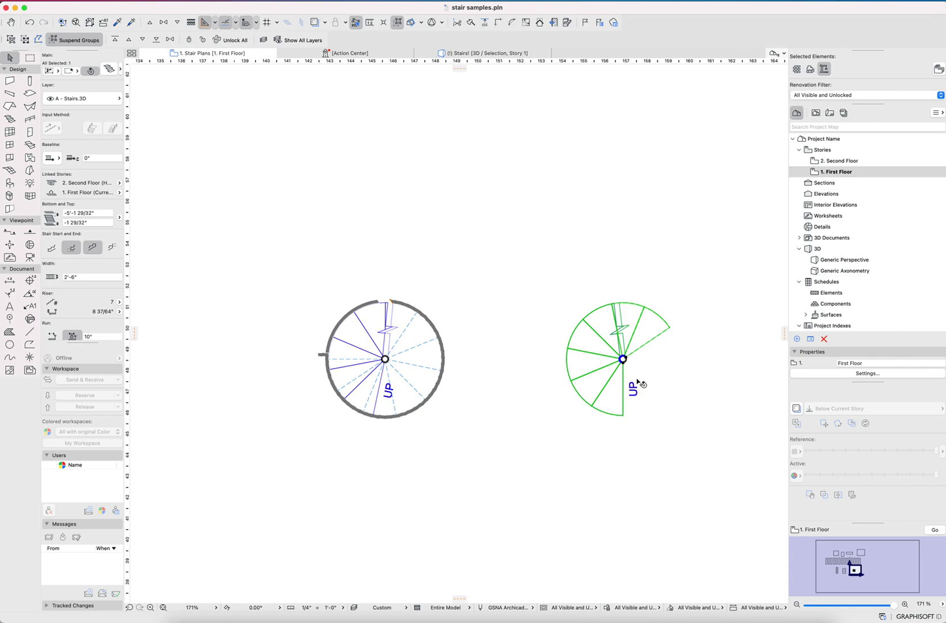
Select the right-hand stair and set its bottom offset to 0" in its settings
key(space)
drag(586, 321, 610, 376)
click(612, 377)
click(608, 376)
double_click(596, 359)
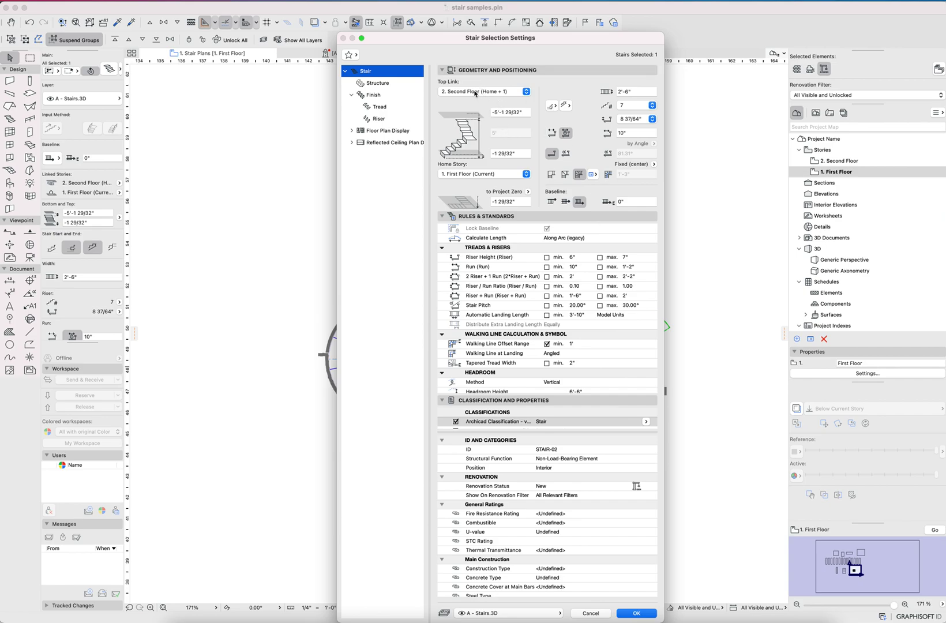
click(523, 155)
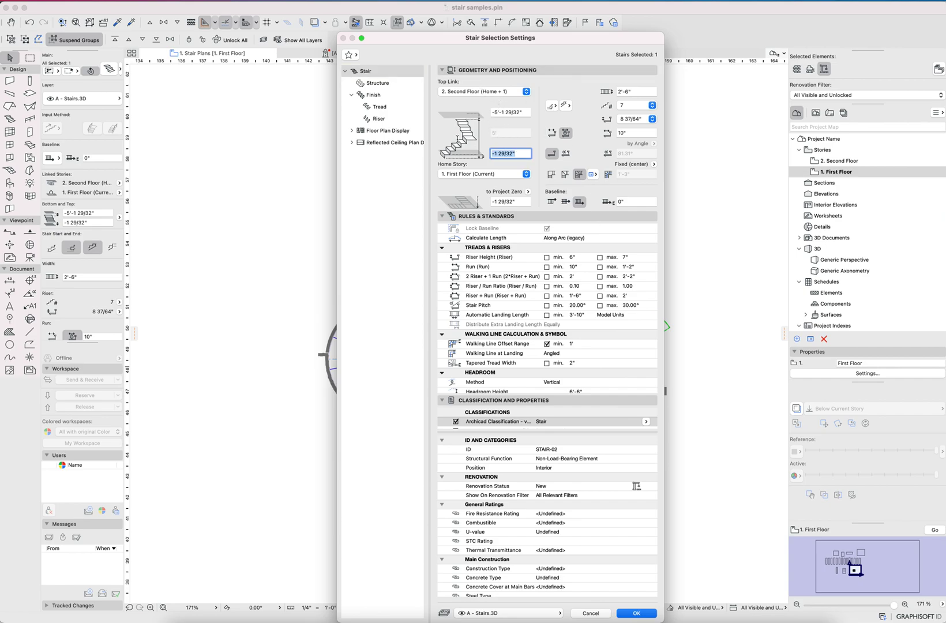
text(0)
key(Tab)
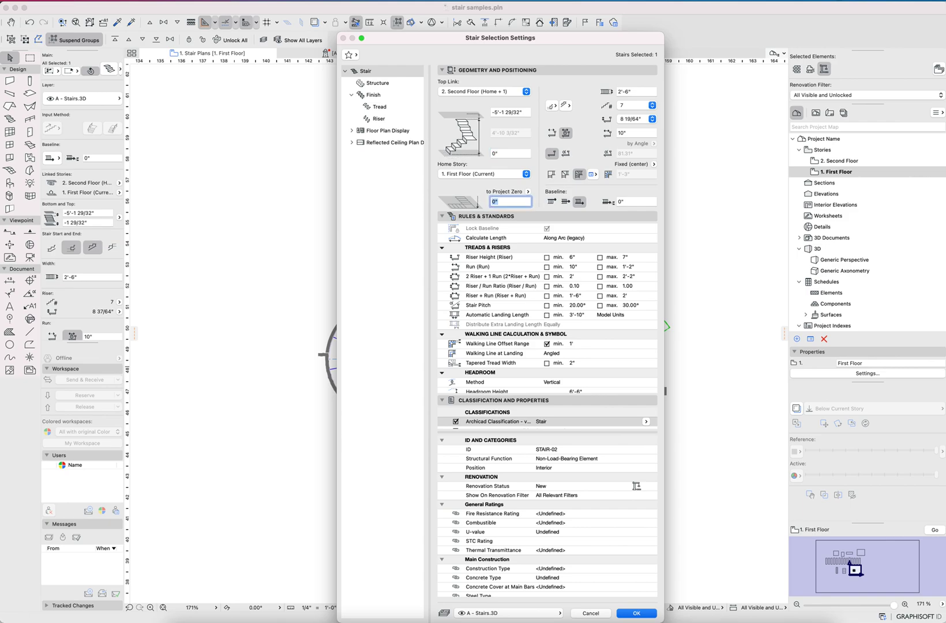
Link the stair's top to the Second Floor with a -5' top offset
drag(527, 115, 484, 106)
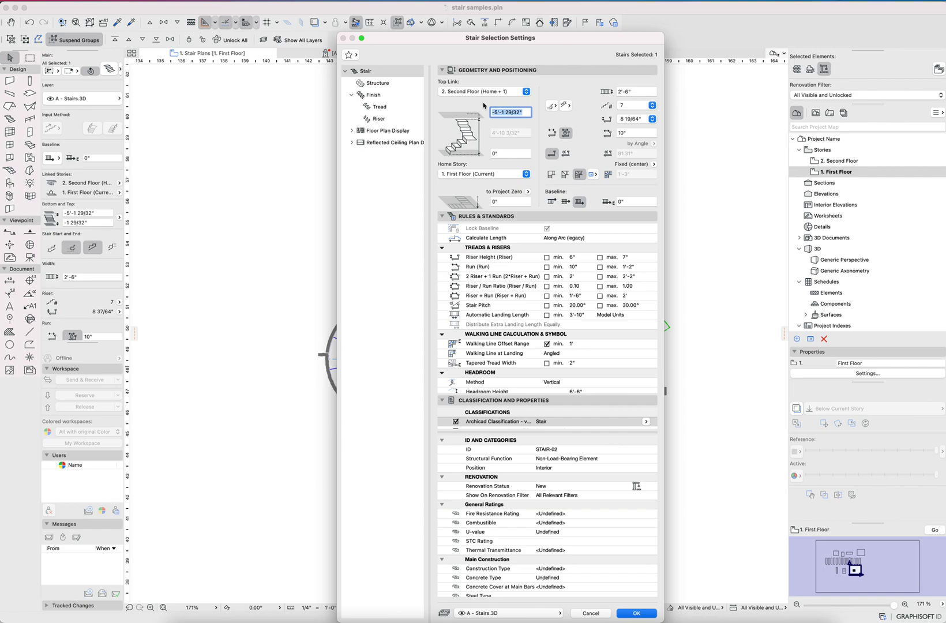
text(-5')
key(Tab)
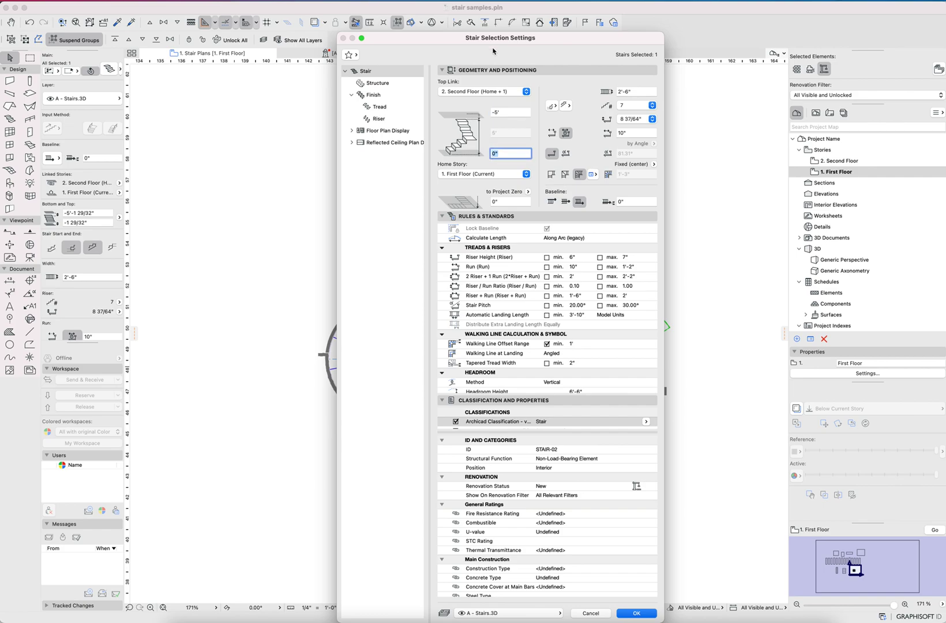
click(480, 92)
click(513, 105)
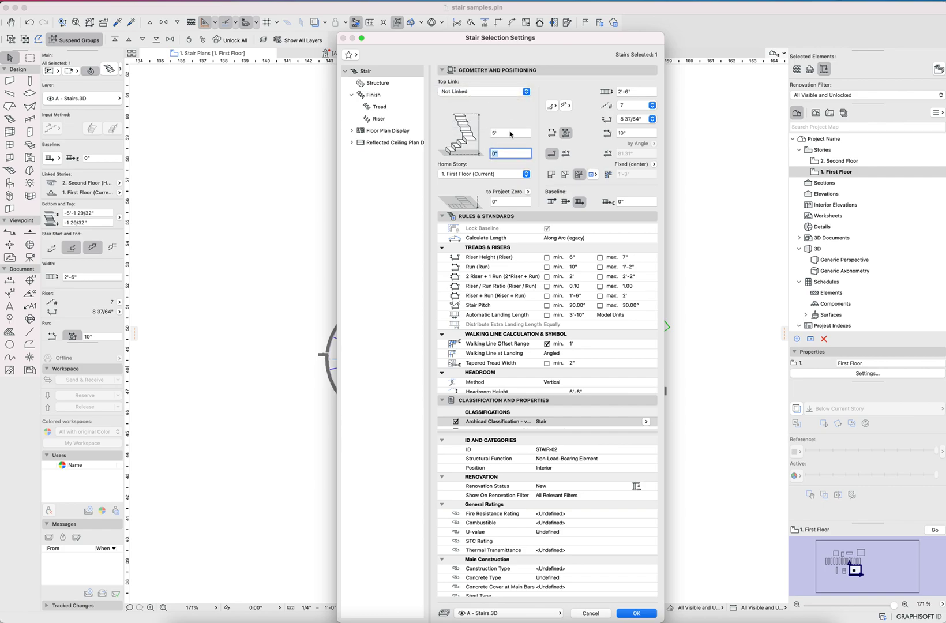
click(510, 133)
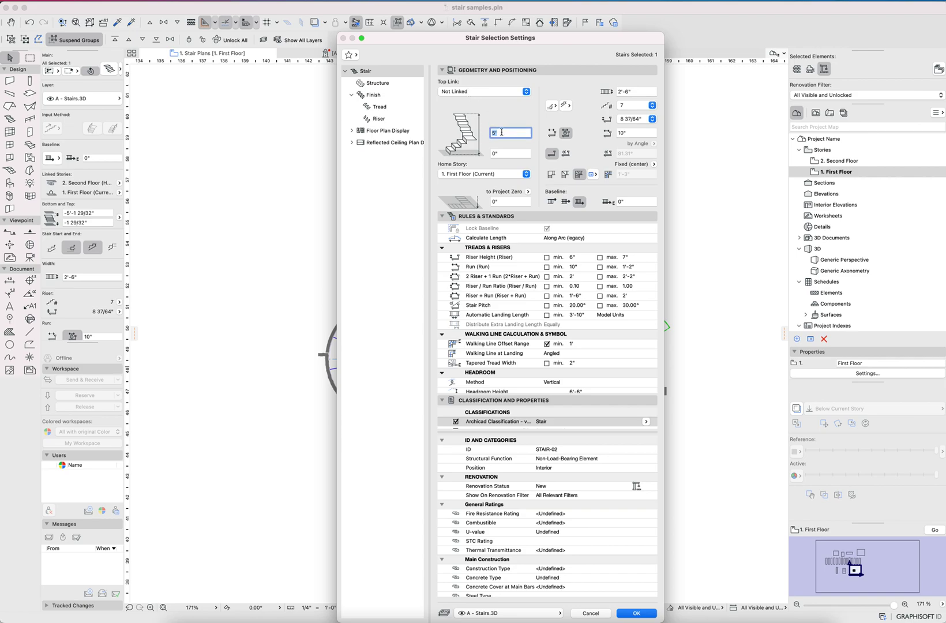
click(479, 93)
click(496, 77)
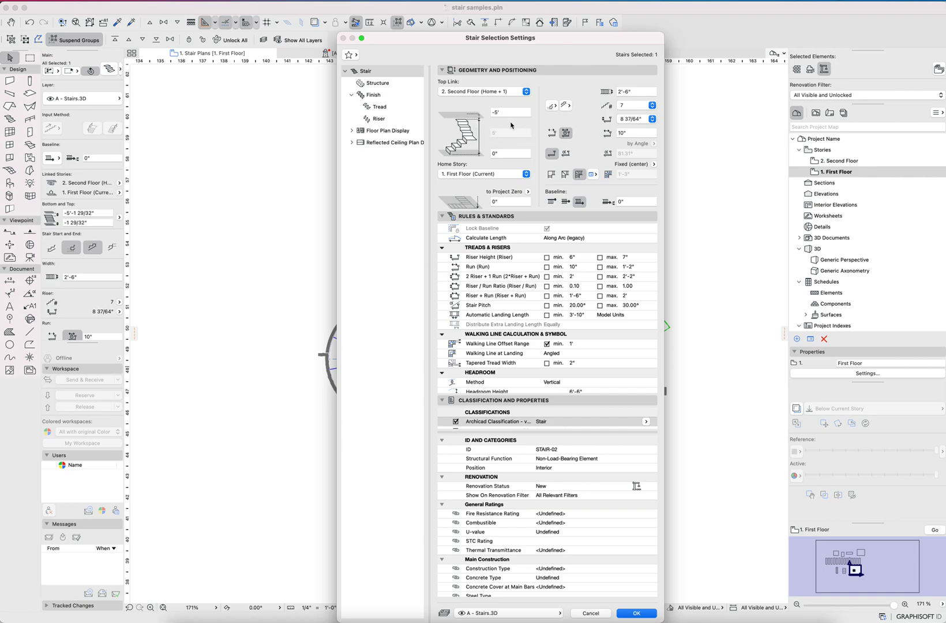
click(495, 113)
click(477, 94)
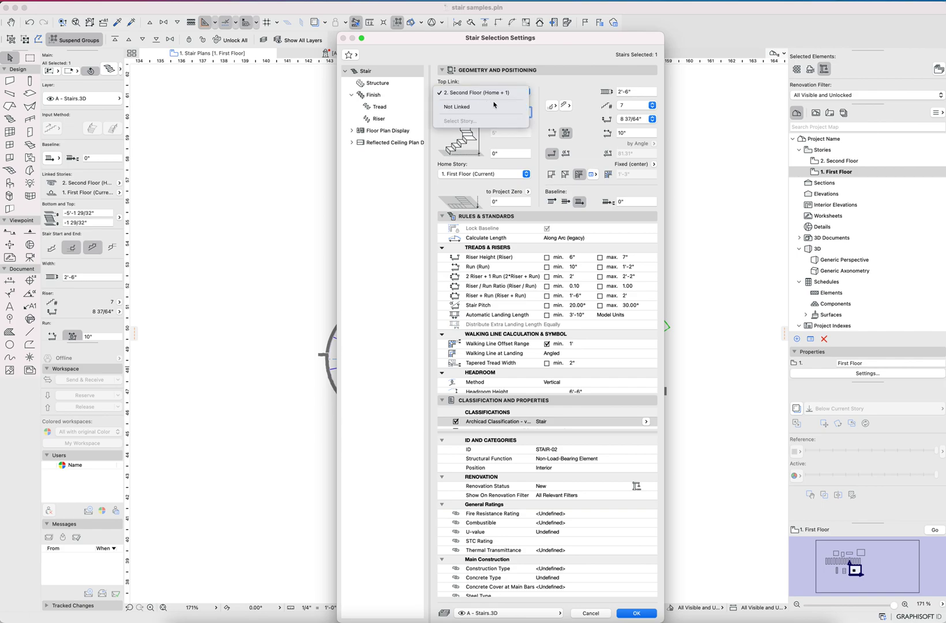
click(500, 129)
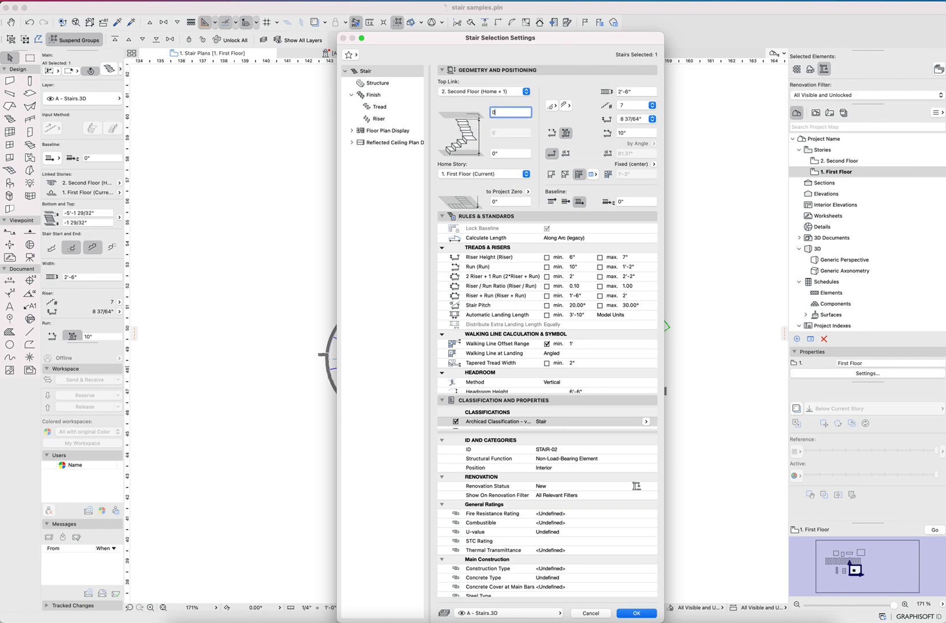
text(0)
key(Tab)
click(507, 112)
text(-5)
key(Tab)
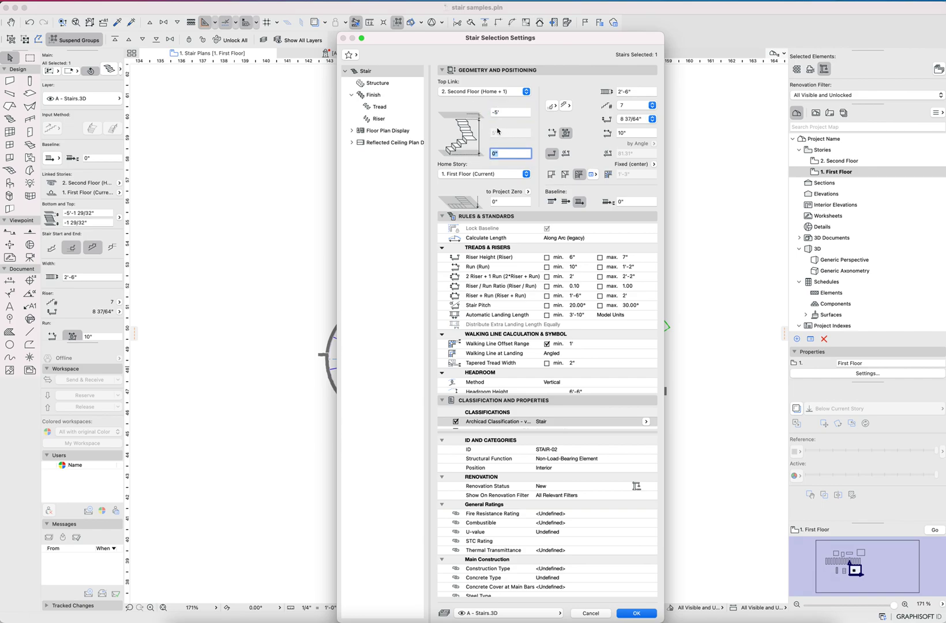
Keep 7 risers and have the stair end with a tread
click(633, 107)
click(631, 108)
click(633, 120)
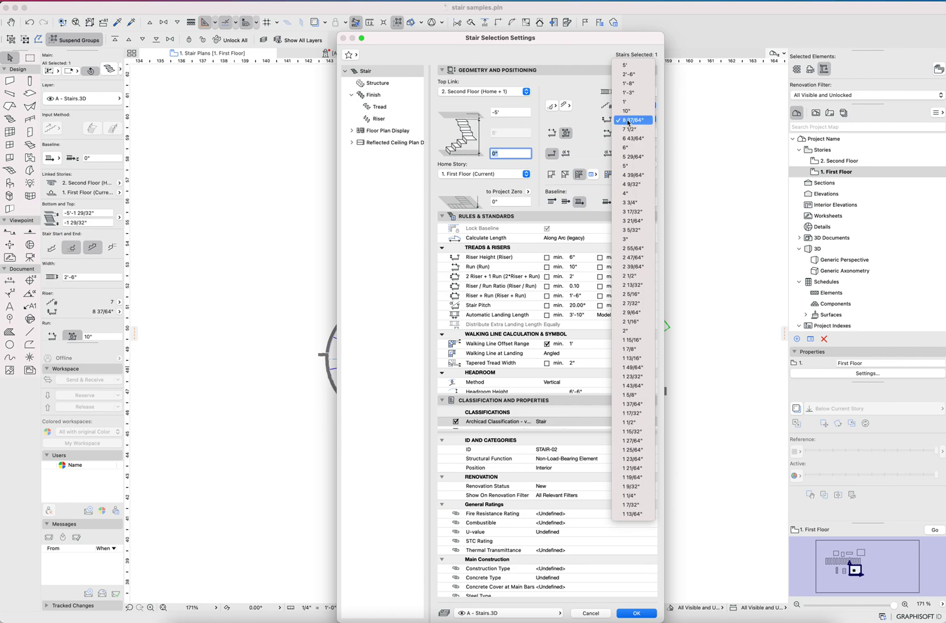
click(593, 123)
click(566, 106)
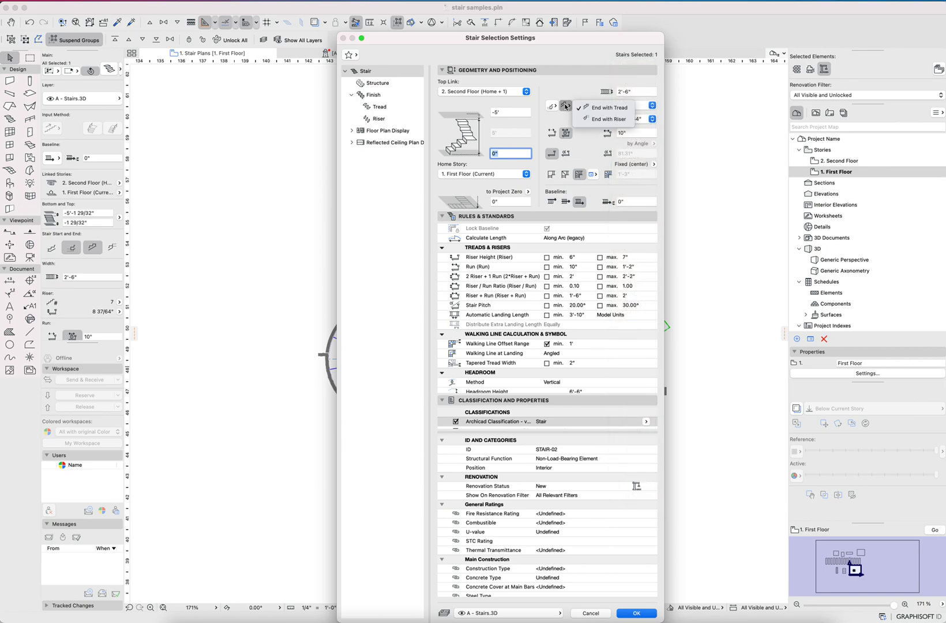
click(606, 112)
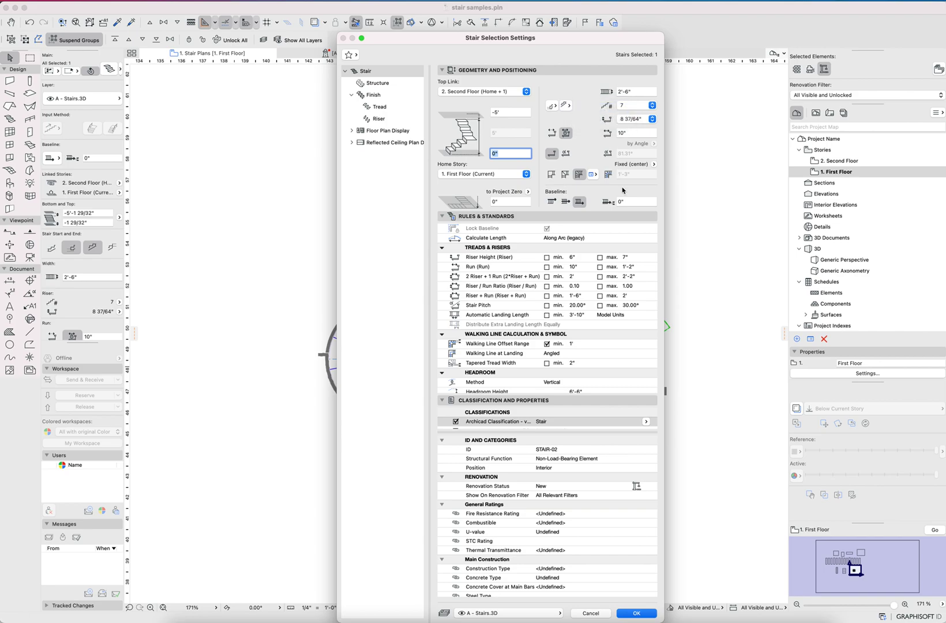
Apply the stair settings, then open the right stair's centre column settings
key(Return)
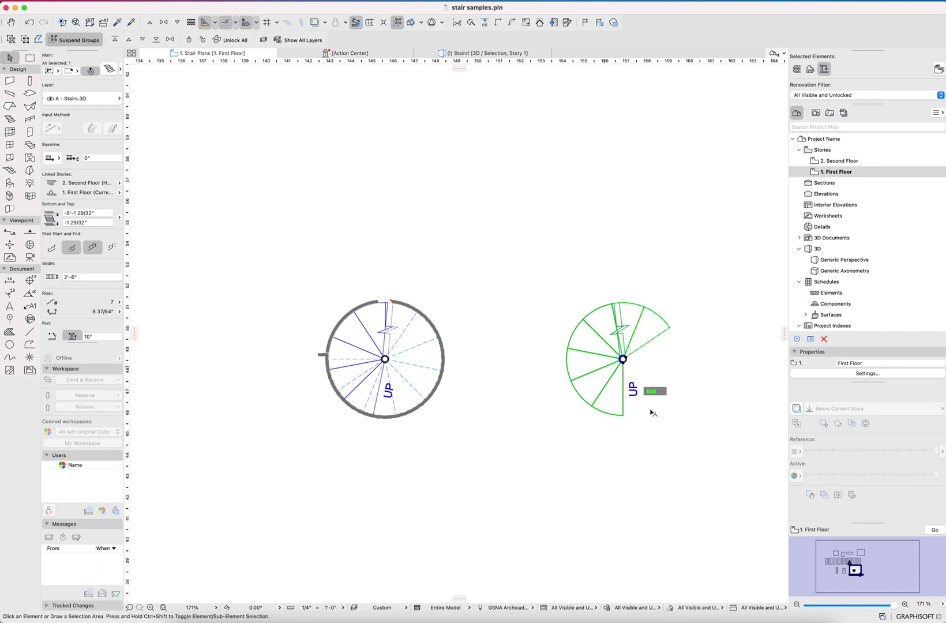
click(658, 400)
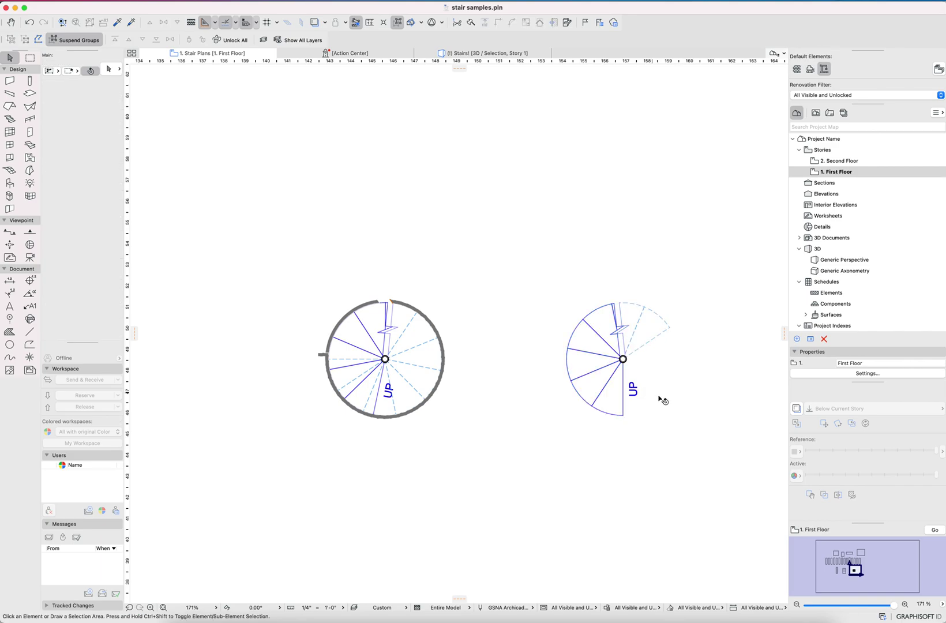
click(623, 359)
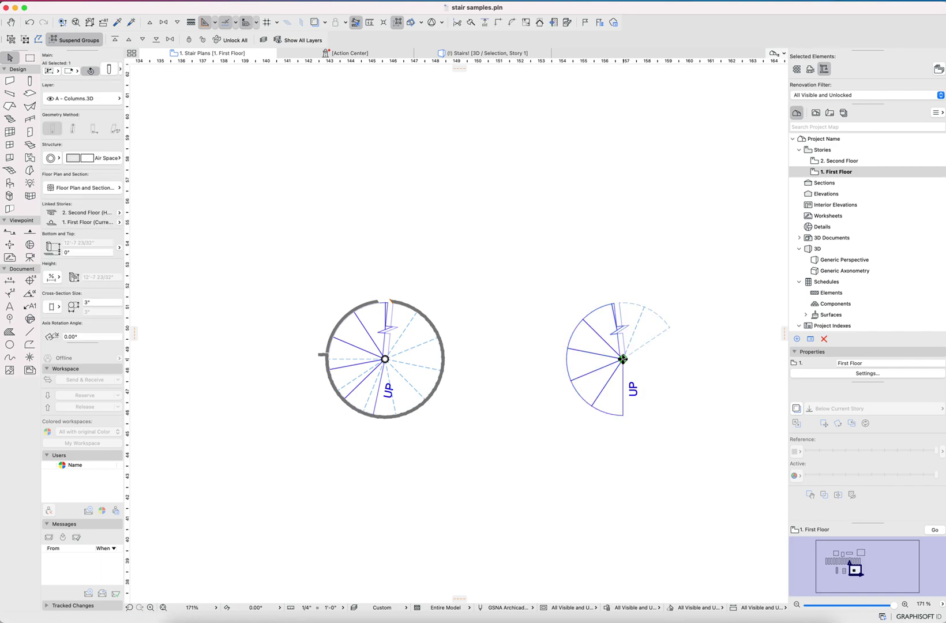
double_click(622, 357)
Keep the column linked to the Second Floor, set its top offset to 0", and apply
click(495, 269)
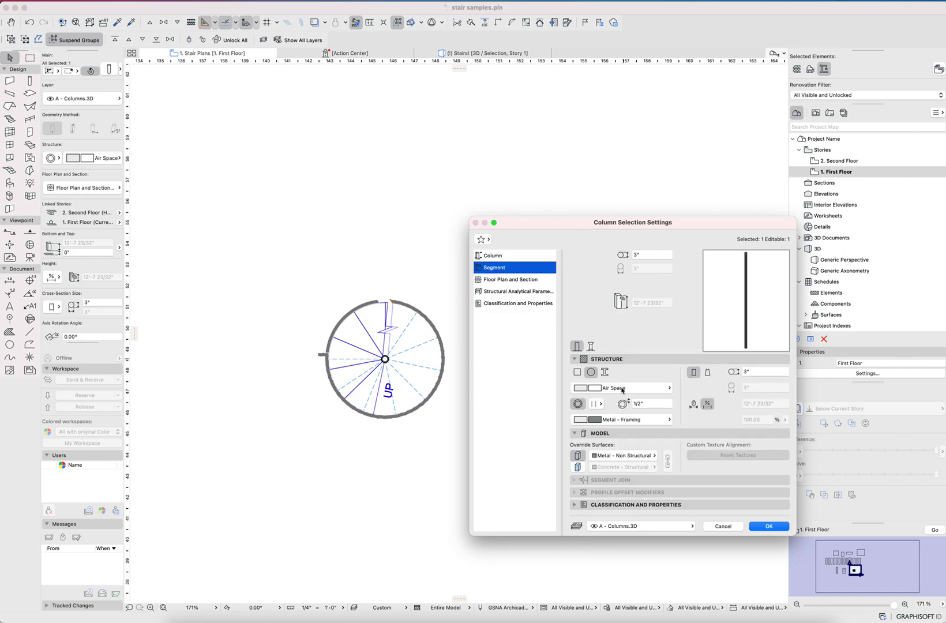
click(515, 257)
click(617, 363)
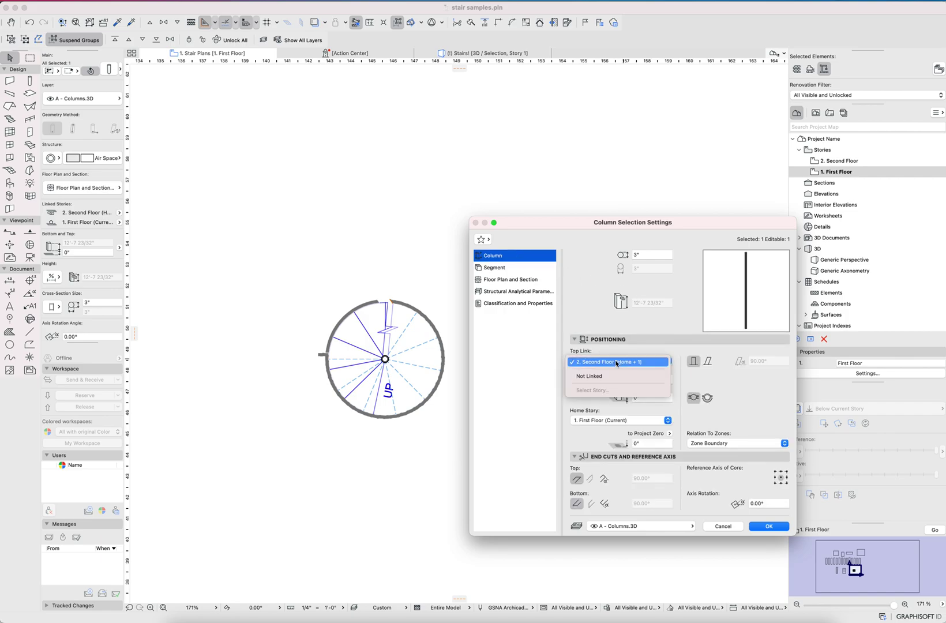
click(616, 363)
drag(667, 380, 559, 347)
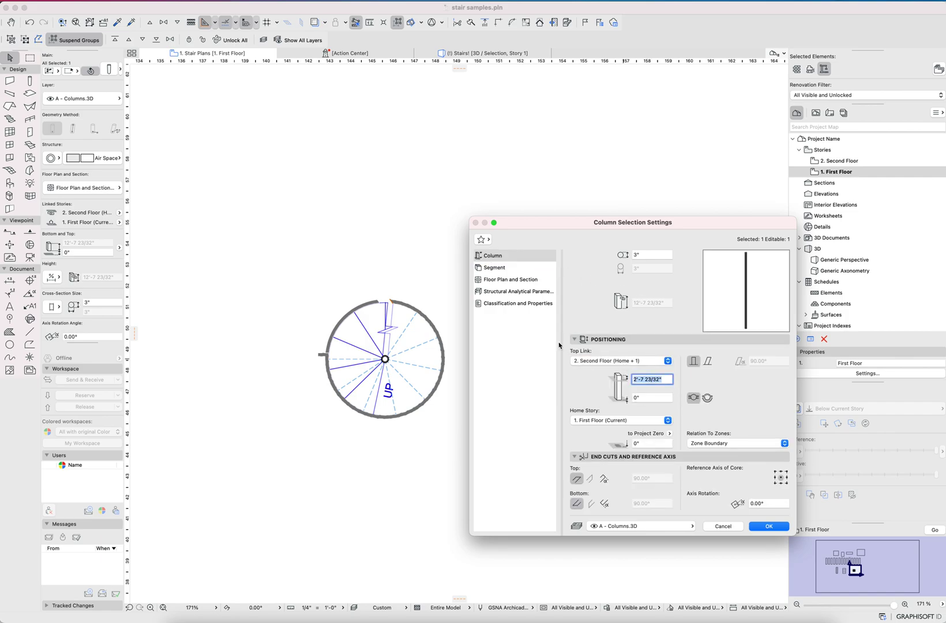
text(0)
key(Tab)
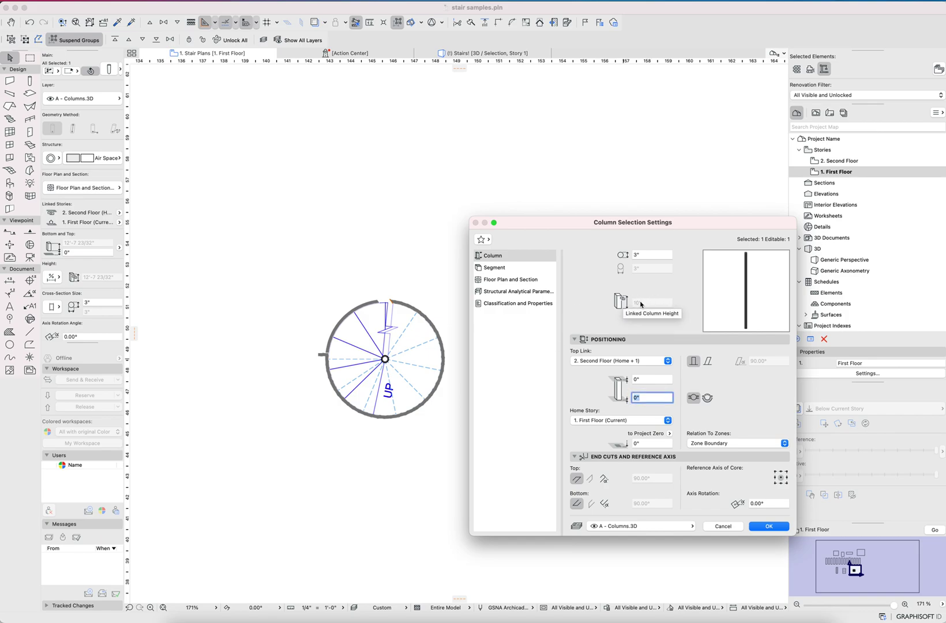
key(Return)
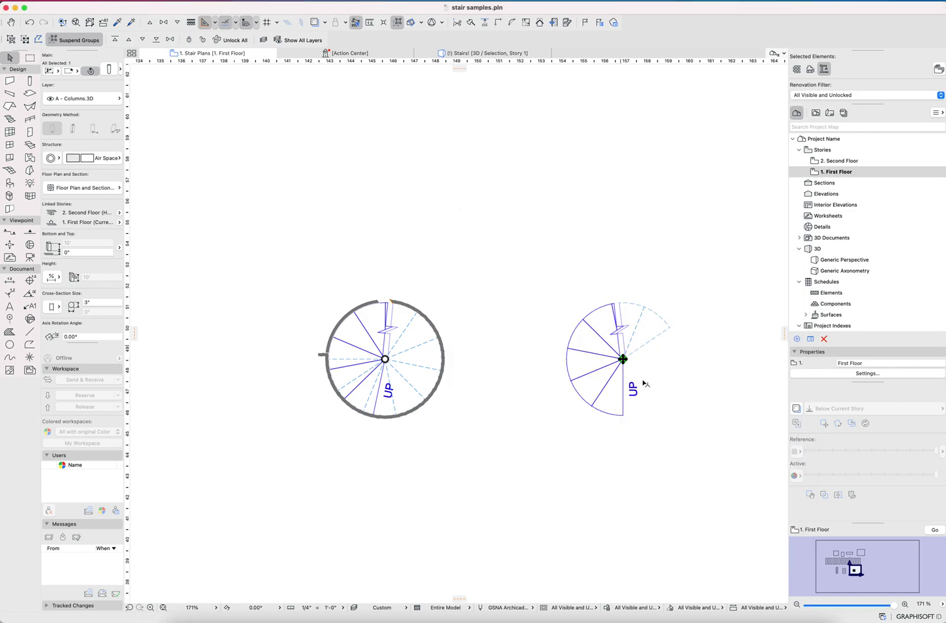
Select the right stair and its column and view them in 3D
click(637, 375)
click(609, 345)
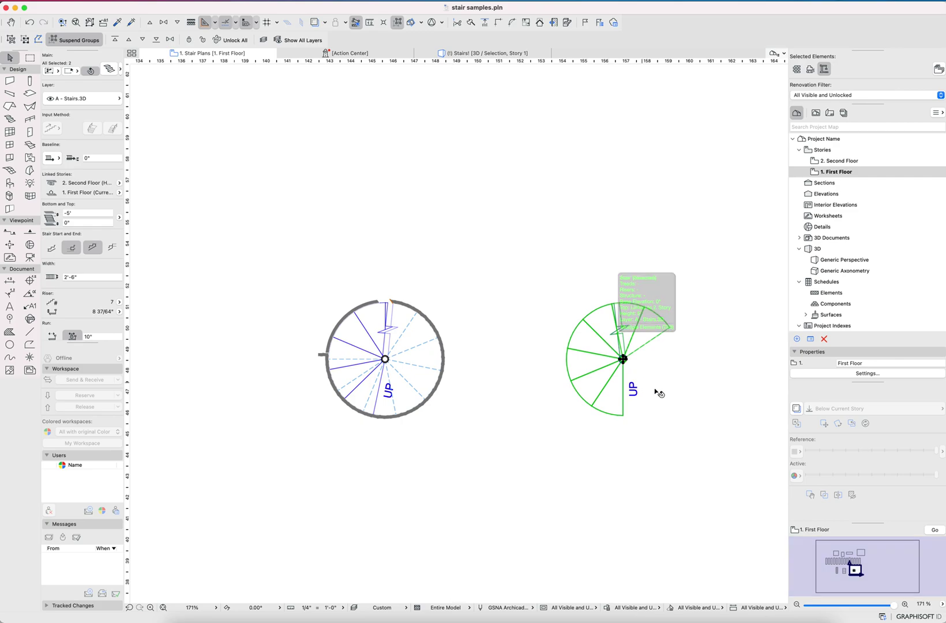
key(F5)
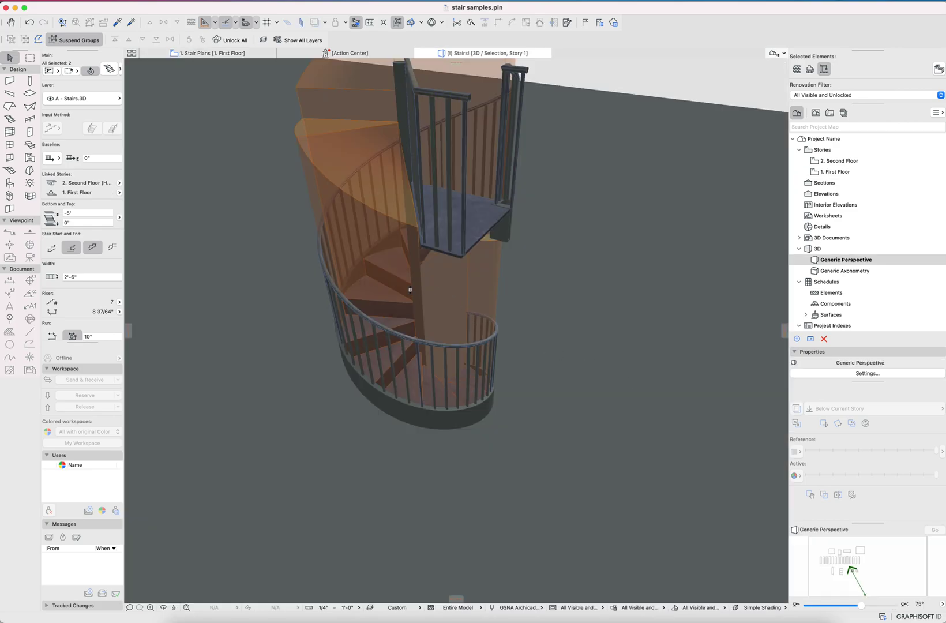
key(Escape)
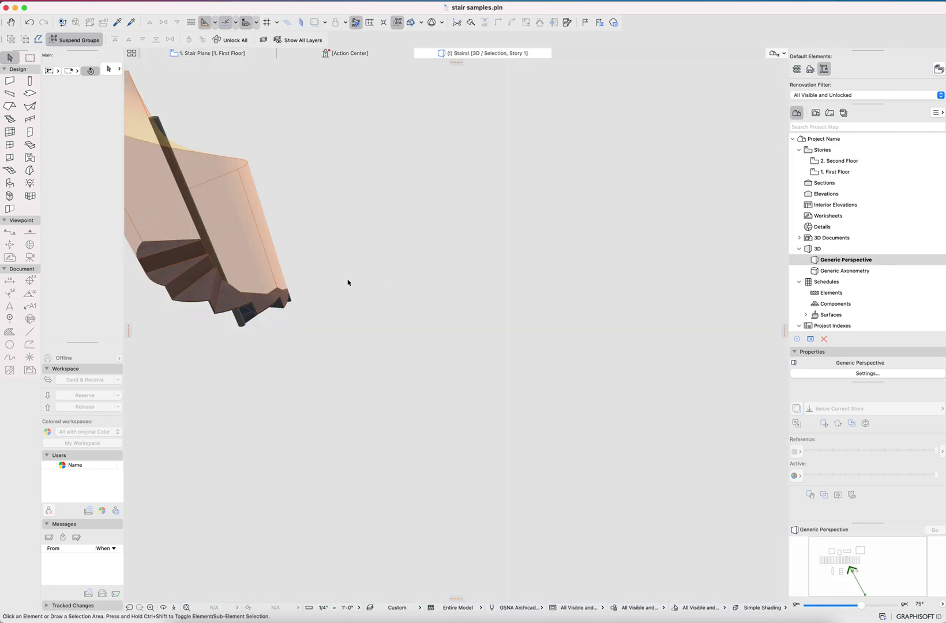
middle_drag(350, 282, 379, 314)
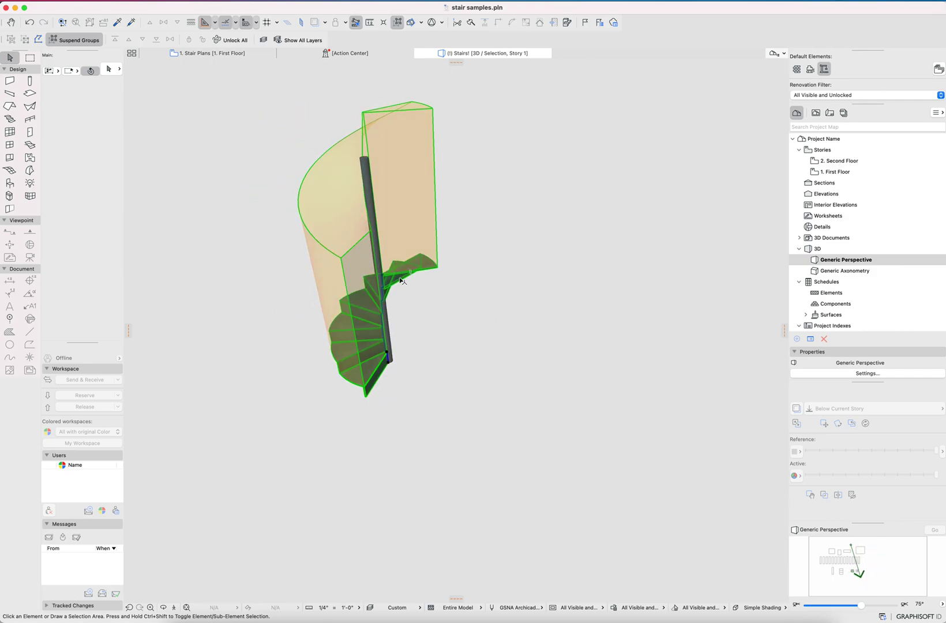
click(381, 316)
scroll(389, 355, up, 2)
scroll(390, 355, up, 2)
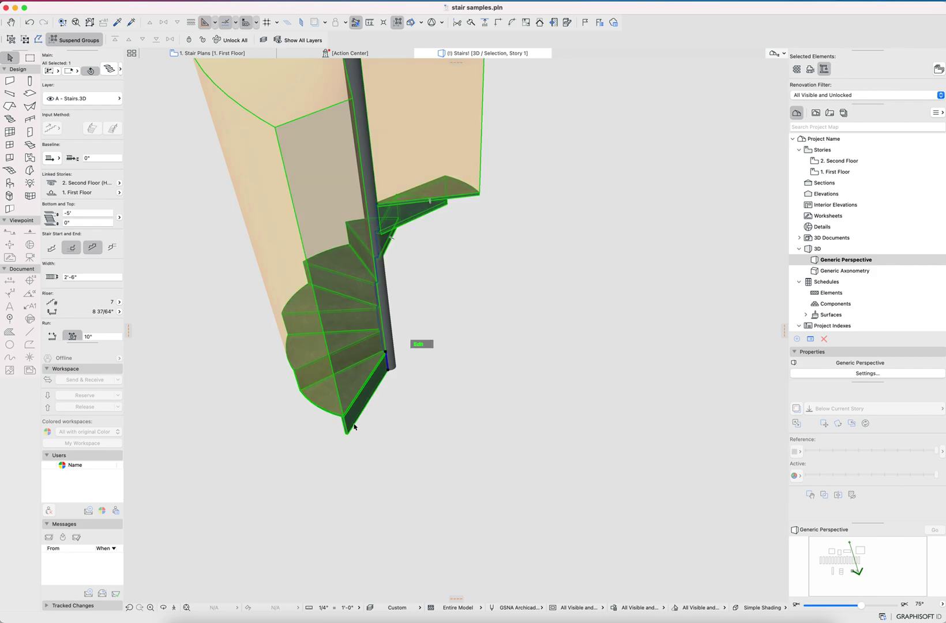
scroll(349, 434, up, 2)
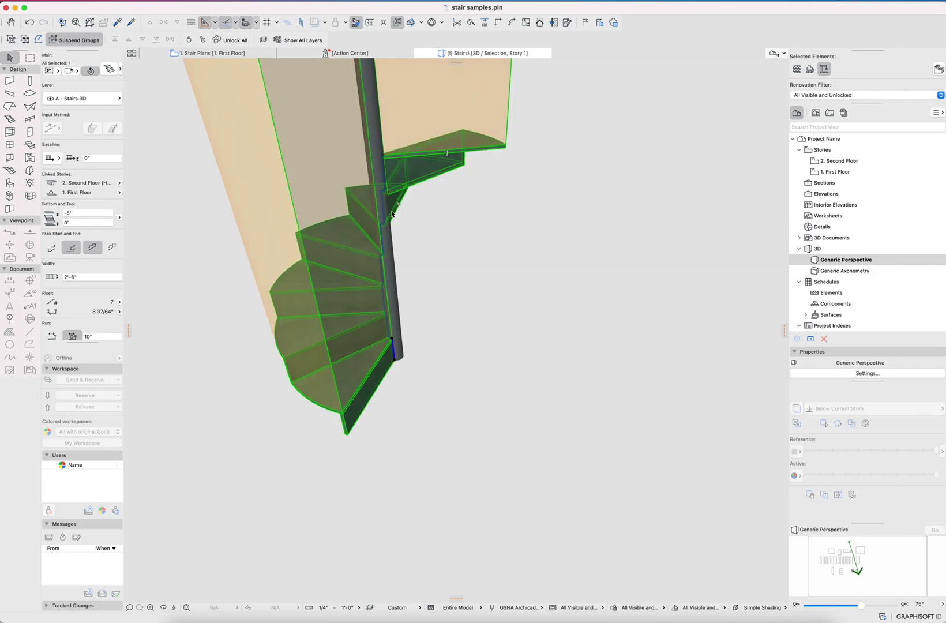
Copy the stair flight onto the top of the first flight and drag it to the column corner
key(super+d)
click(349, 437)
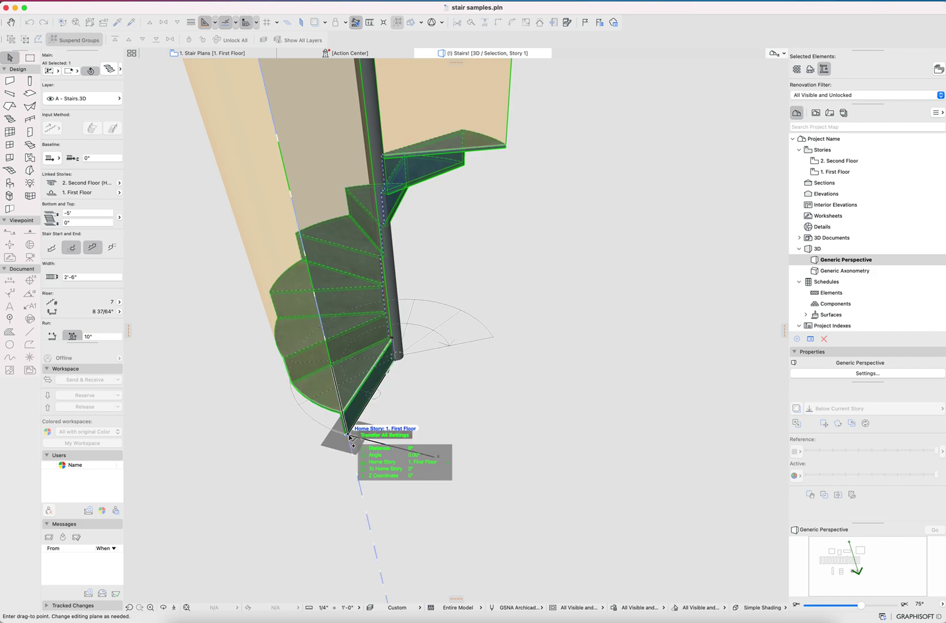
click(384, 157)
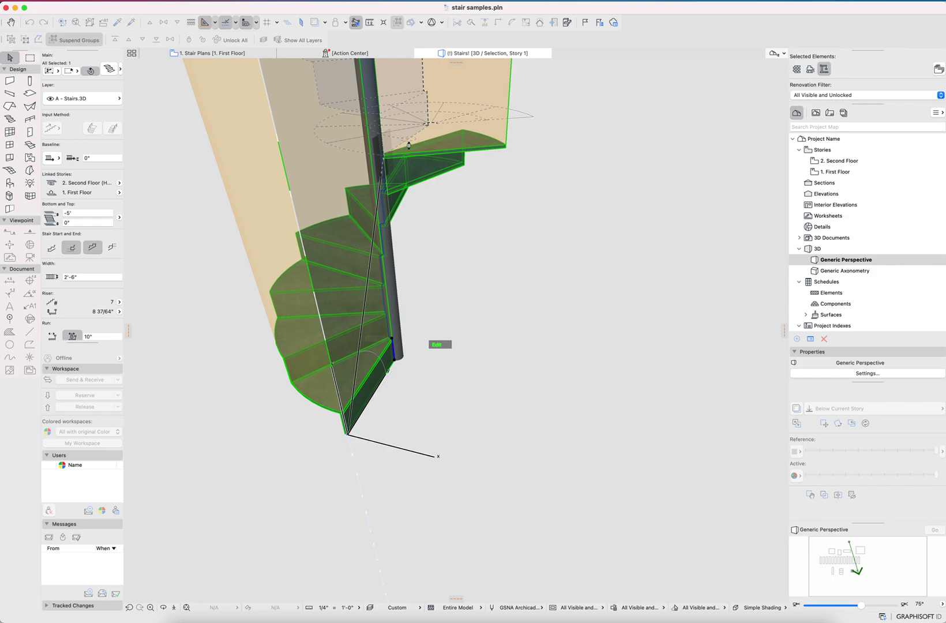
shift+middle_drag(431, 149, 440, 246)
key(super+d)
click(406, 170)
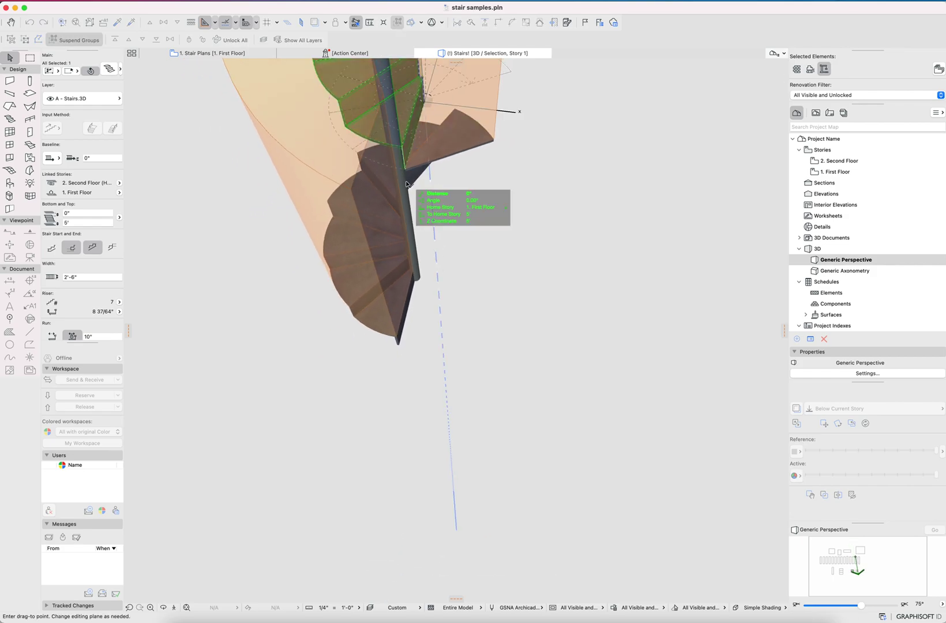
scroll(407, 170, up, 5)
scroll(407, 172, up, 3)
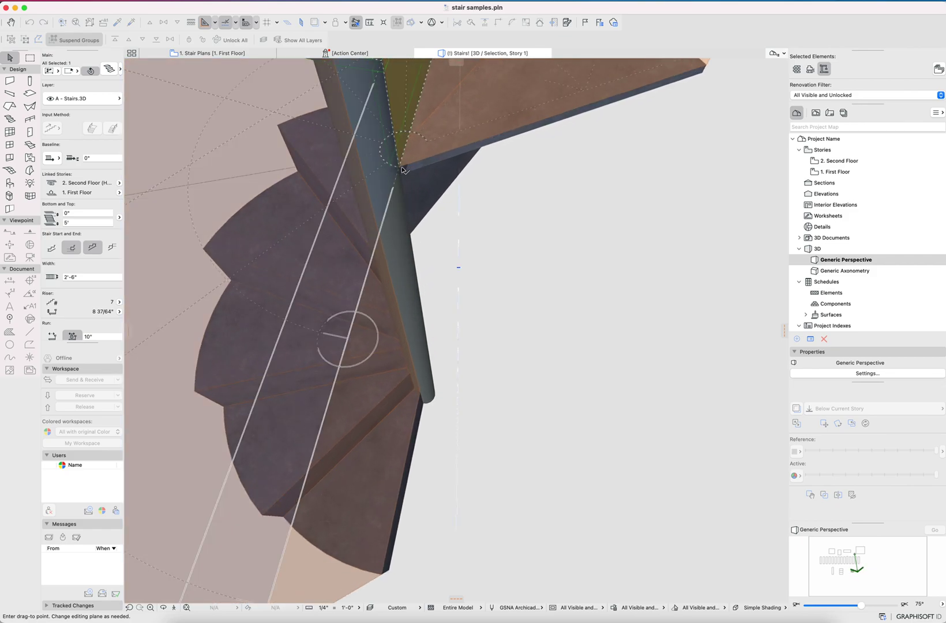
click(401, 168)
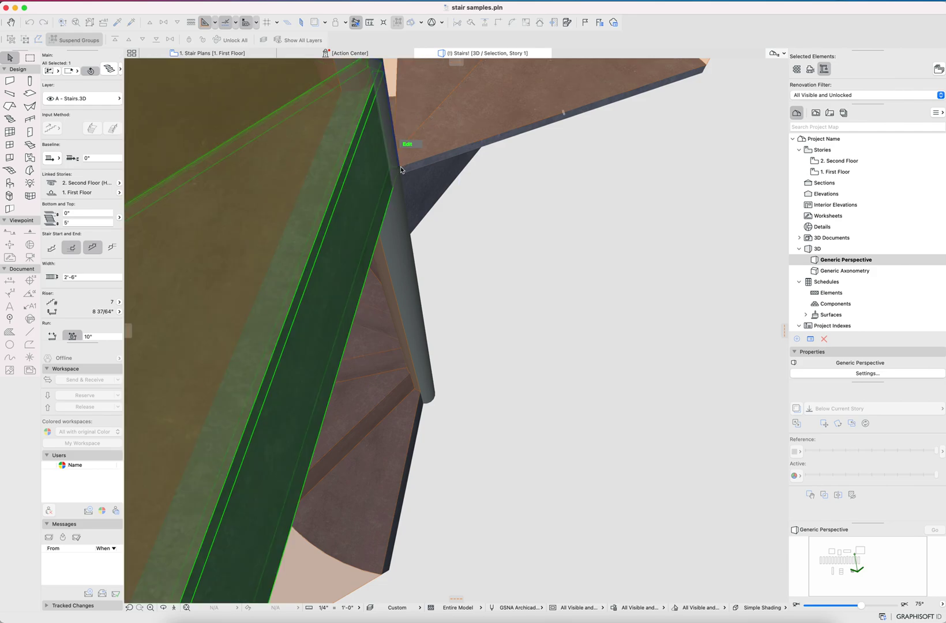
Rotate the upper flight around the column corner to continue the spiral
key(super+e)
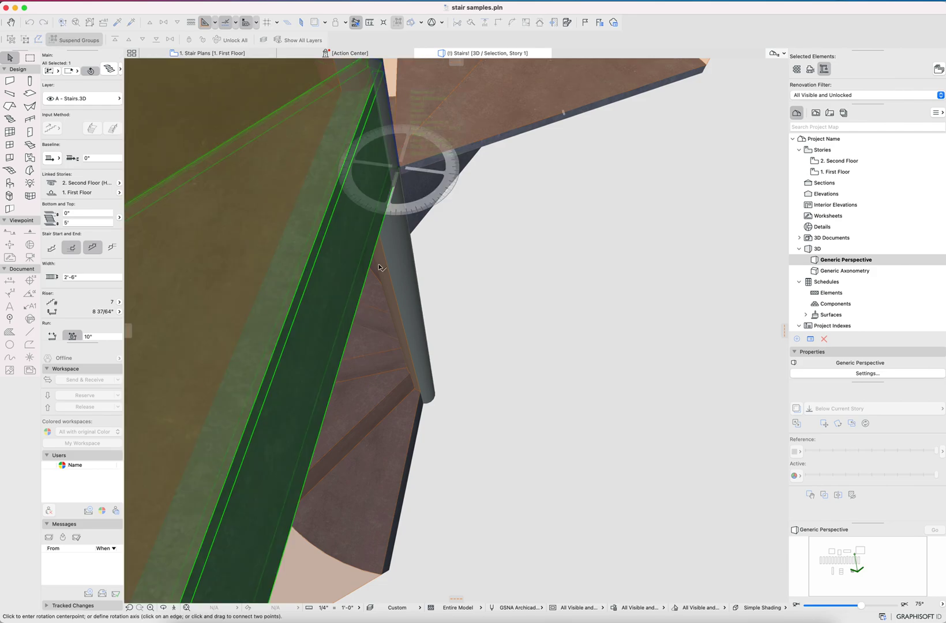
click(399, 167)
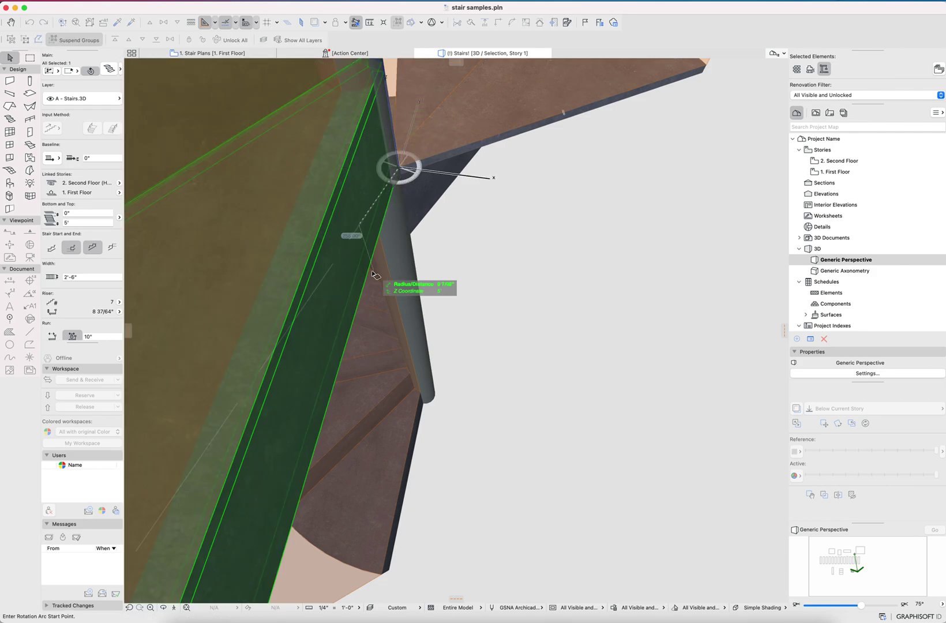
click(460, 152)
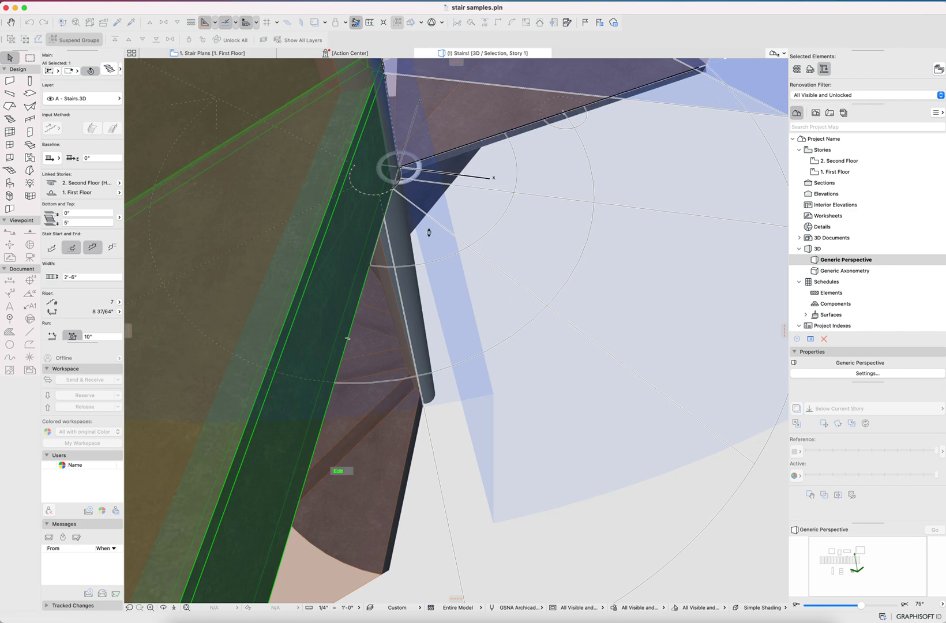
Orbit around the stacked spiral stair to inspect it from several angles
scroll(428, 236, down, 10)
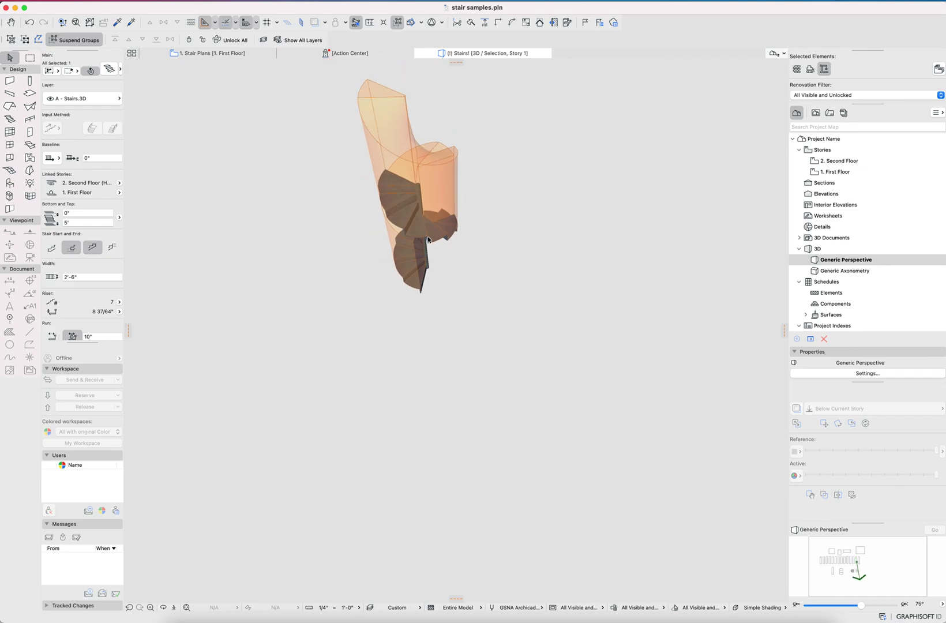
scroll(428, 236, up, 3)
shift+middle_drag(428, 236, 556, 312)
shift+middle_drag(497, 390, 413, 328)
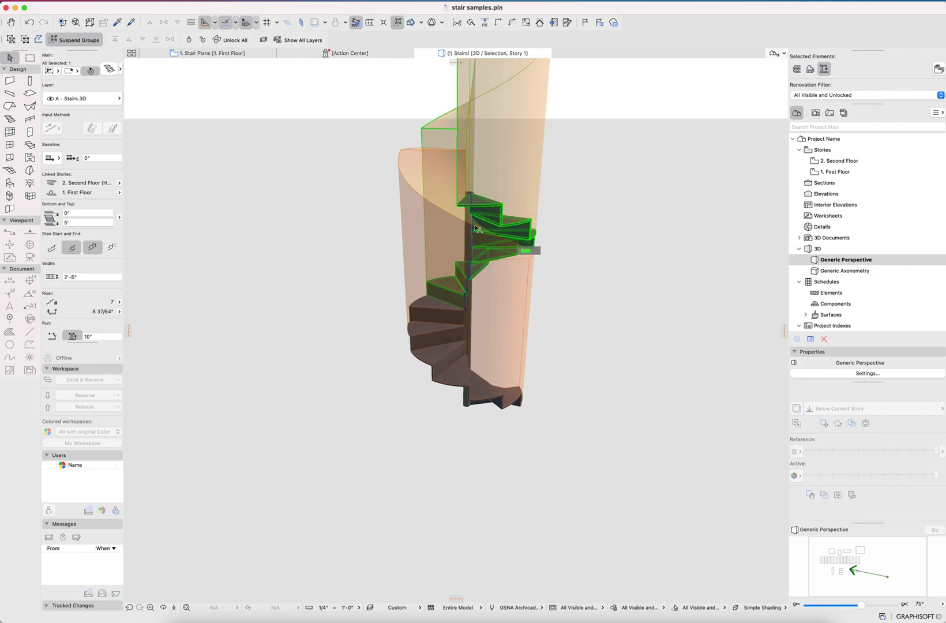
shift+middle_drag(504, 248, 495, 281)
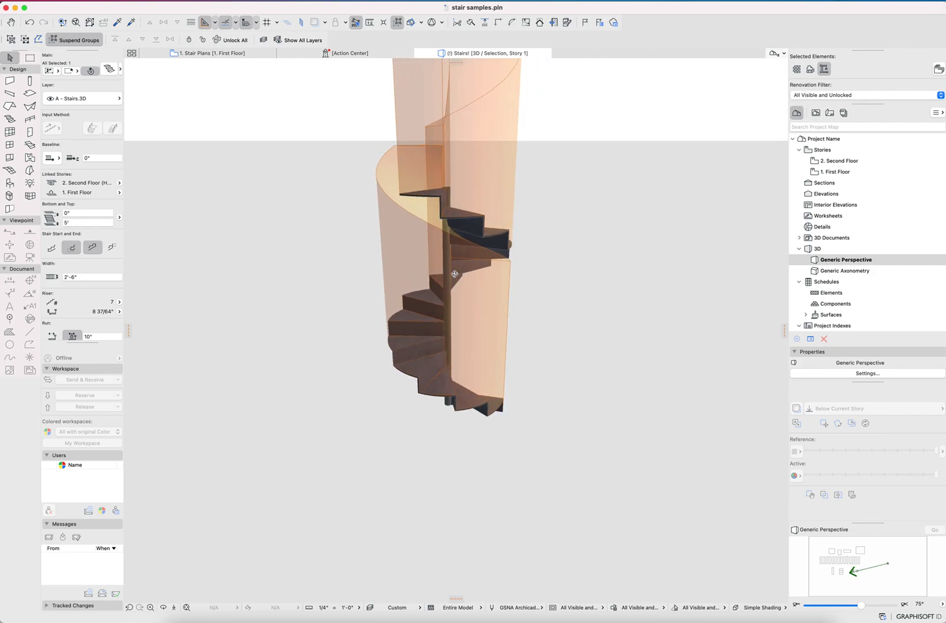
Select the stair flight and switch off its Headroom display in the stair settings
key(Escape)
click(497, 300)
shift+middle_drag(497, 300, 467, 364)
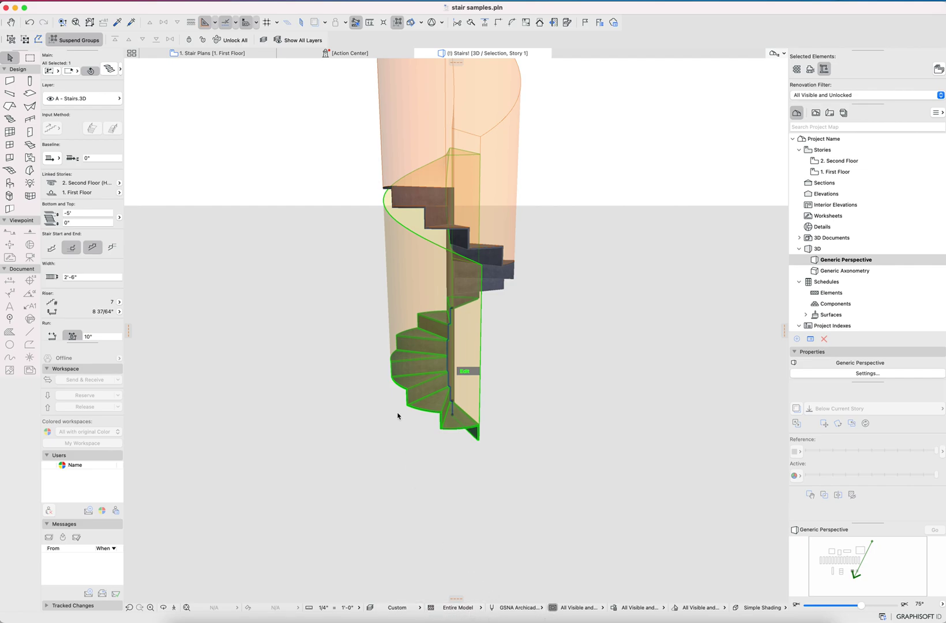
click(528, 308)
key(Return)
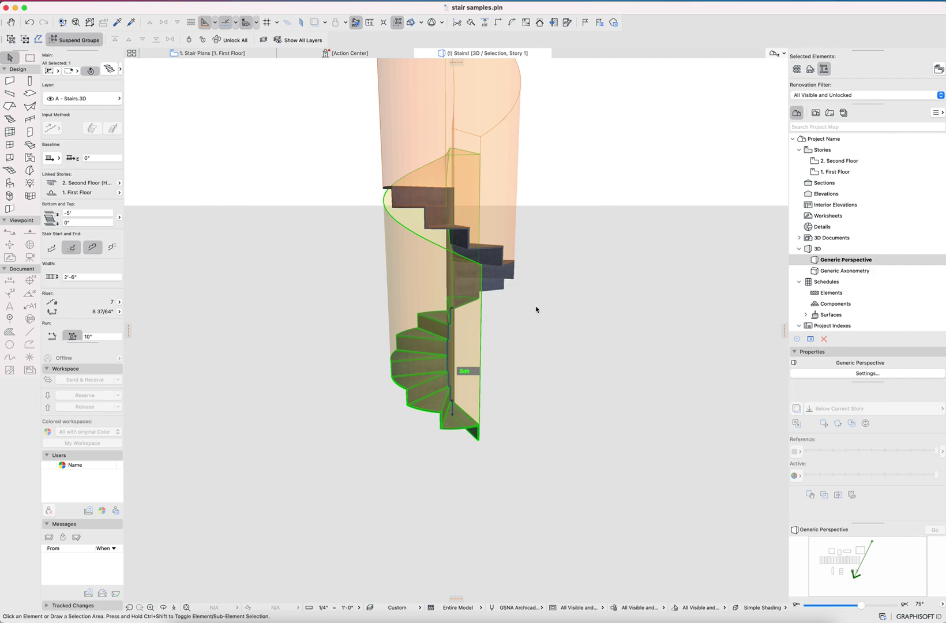
drag(478, 255, 517, 293)
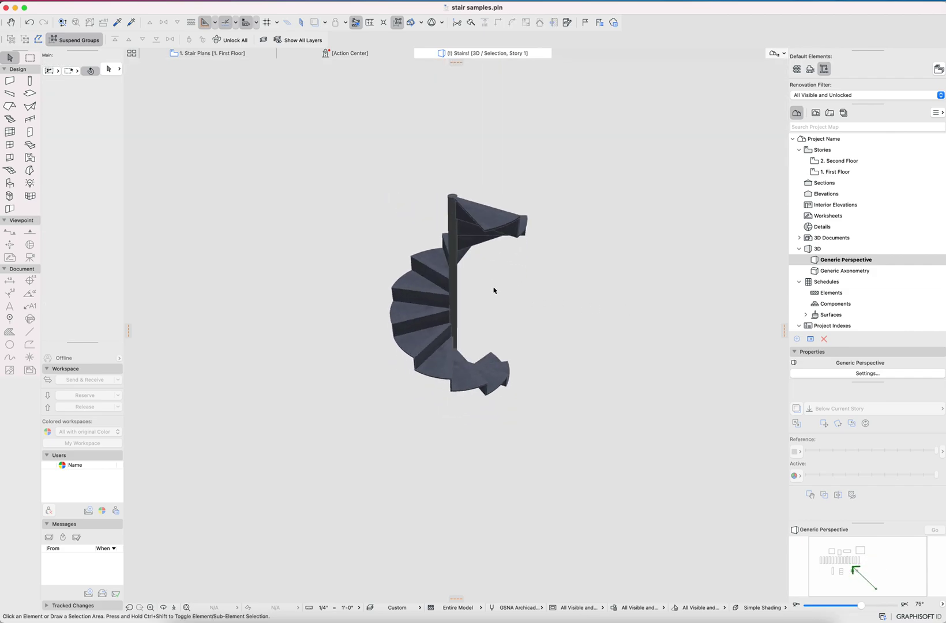
Marquee-select the First Floor spiral stairs, view them in 3D and select the left stair
key(F2)
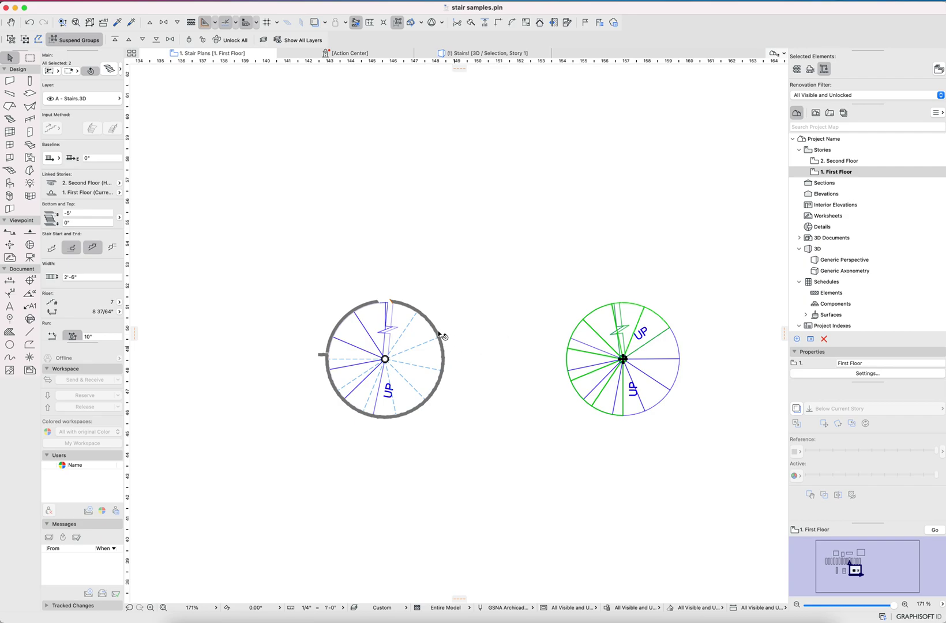
key(Escape)
drag(702, 442, 289, 259)
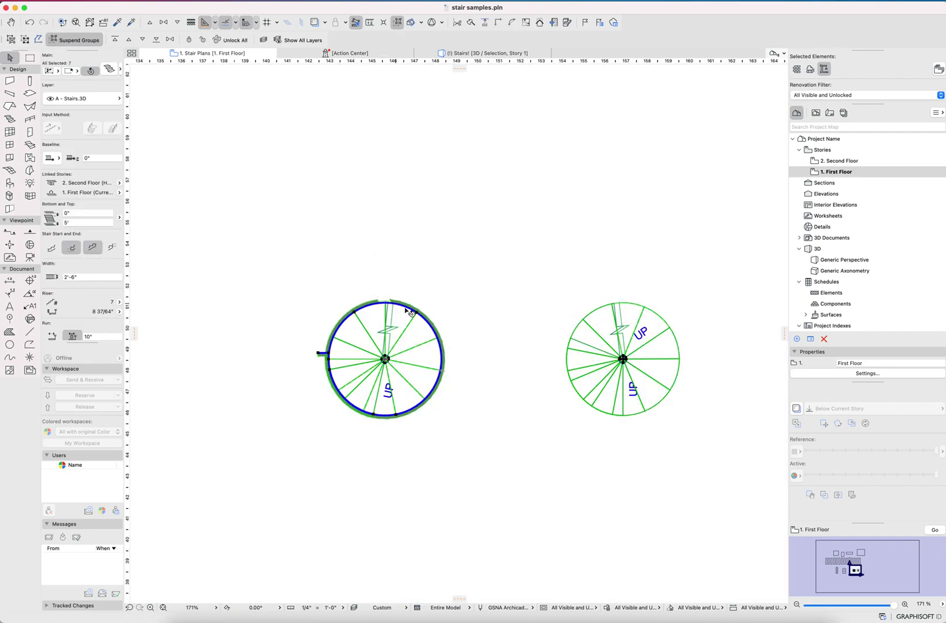
key(F5)
shift+middle_drag(502, 347, 607, 311)
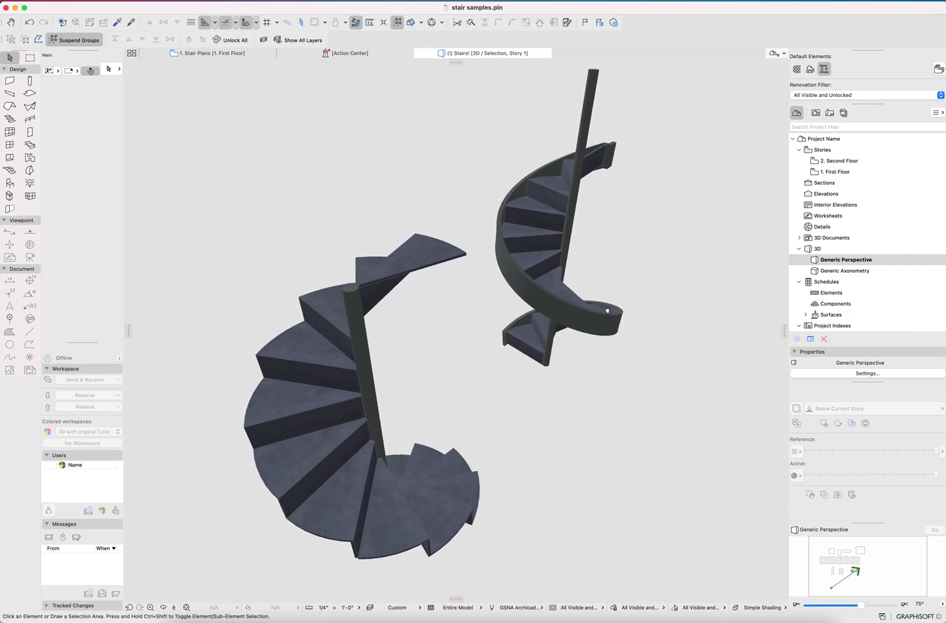
click(402, 268)
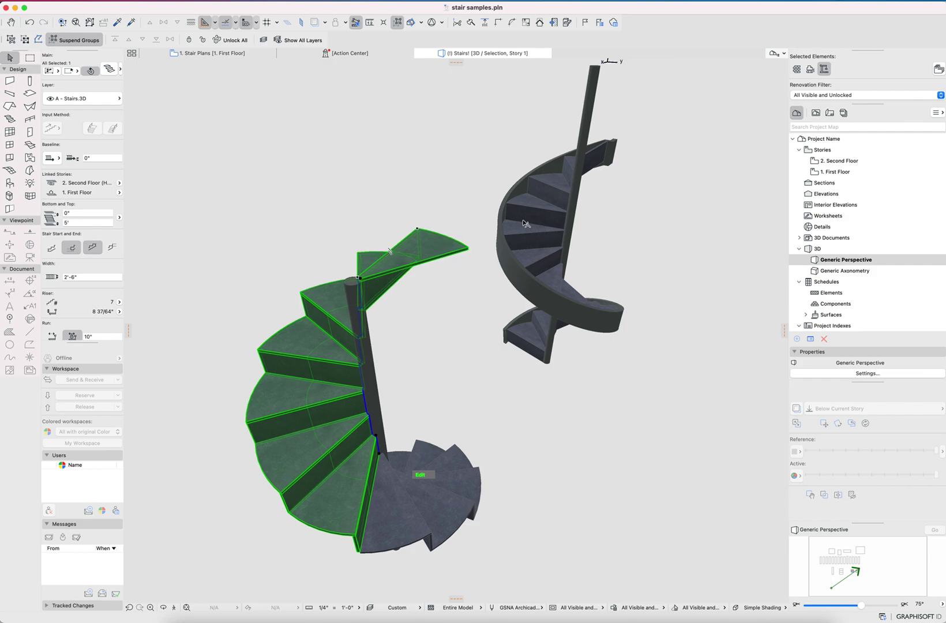
Set the left spiral stair's ending to End with Riser in its selection settings
mouse_move(527, 224)
key(super+t)
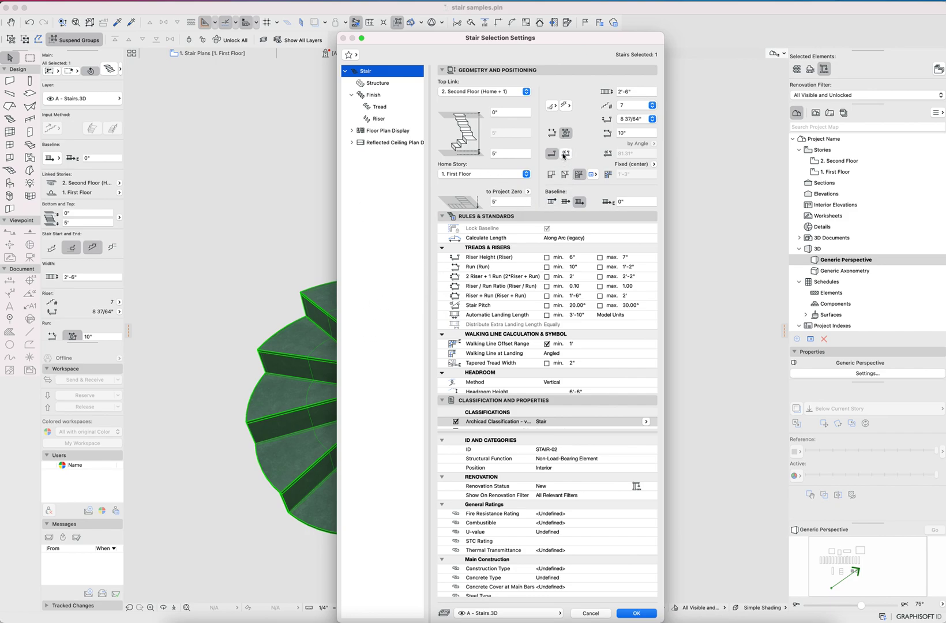
click(568, 107)
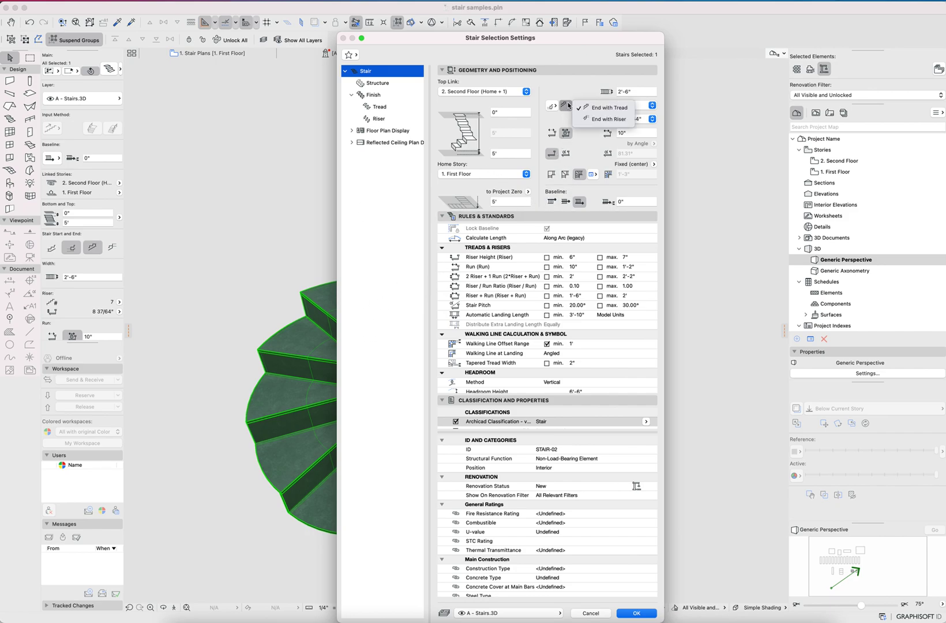
click(600, 119)
key(Return)
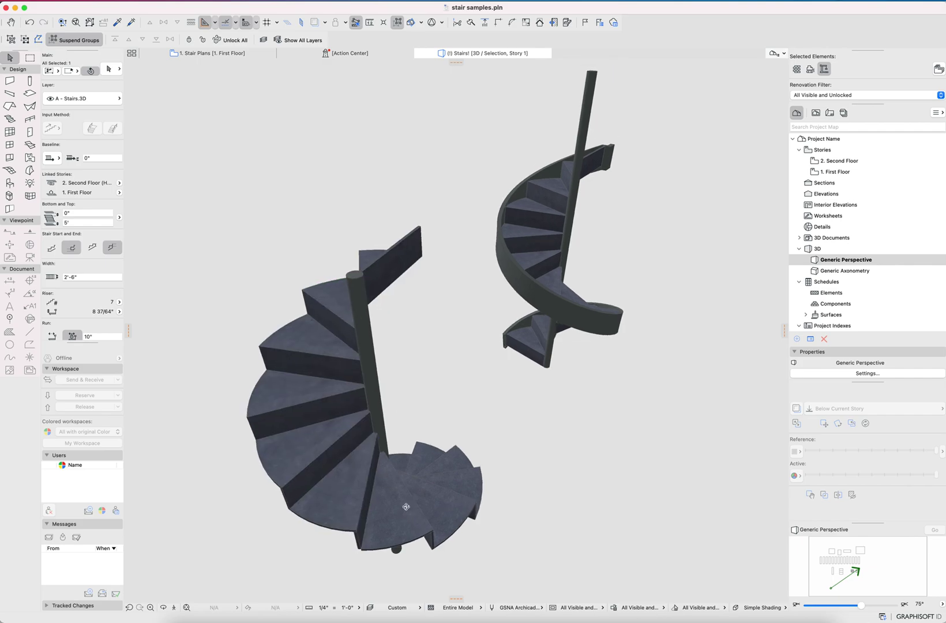
Orbit around both spiral stairs, clear the selection and pick the Railing tool
click(388, 508)
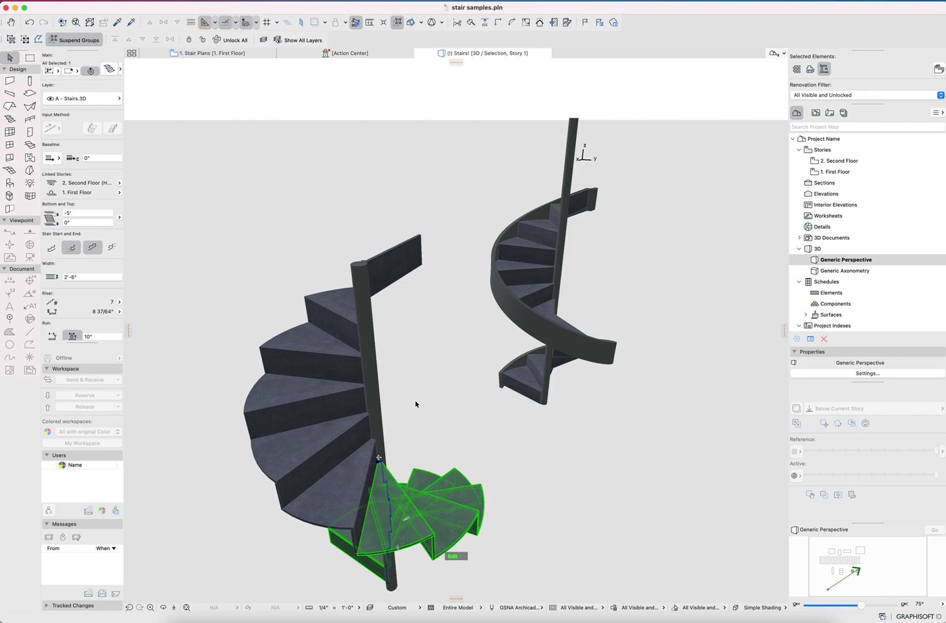
shift+middle_drag(385, 511, 300, 503)
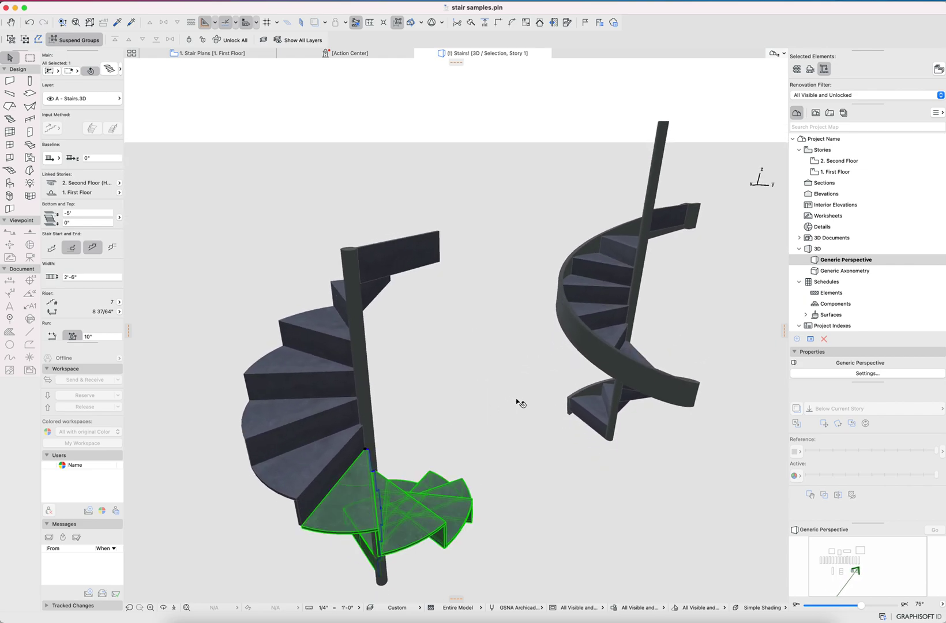
click(552, 386)
alt+click(604, 346)
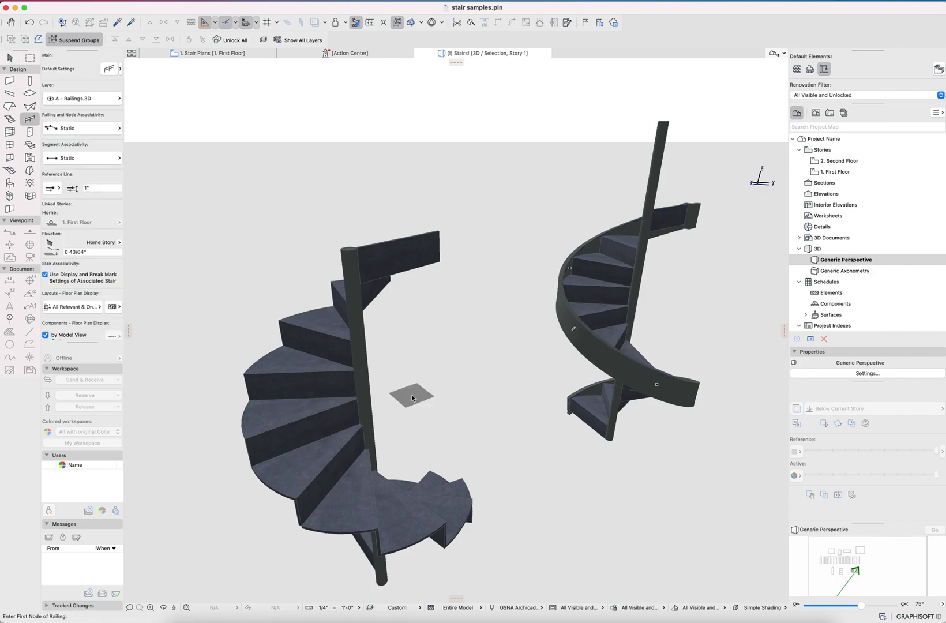
Open Railing Default Settings on the Rails page and list the Rail 26 profile choices
key(super+t)
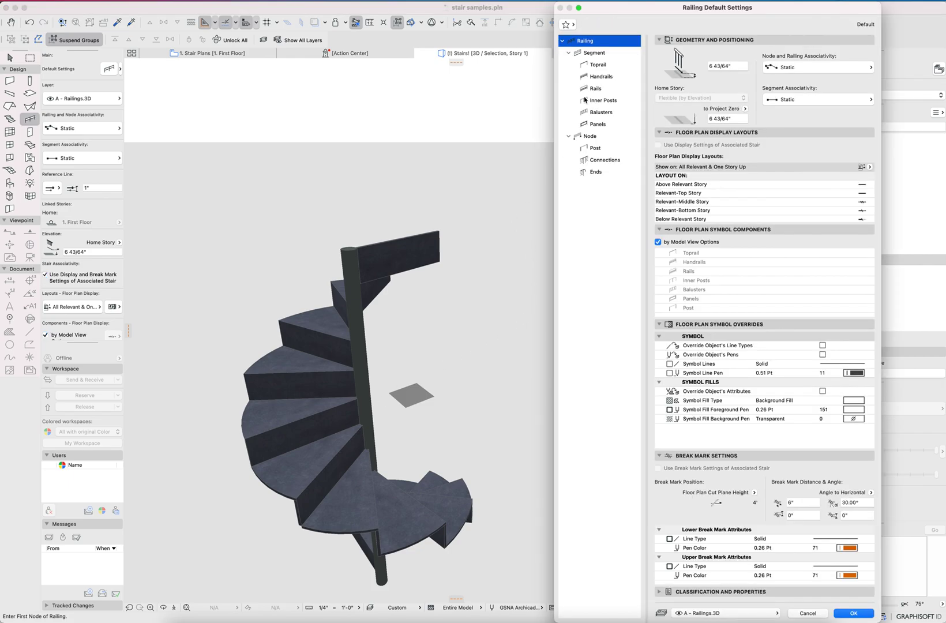
click(601, 100)
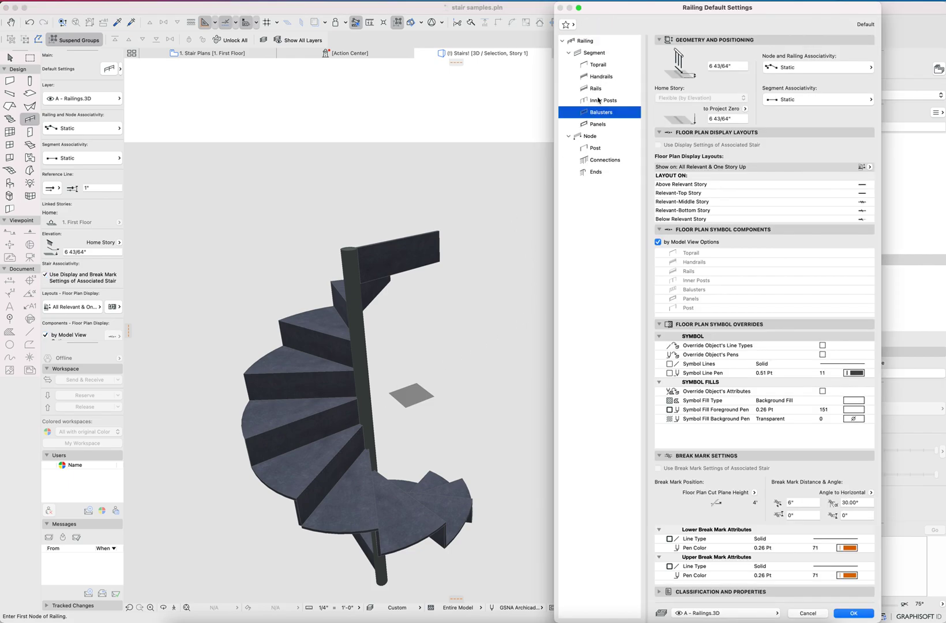
click(610, 89)
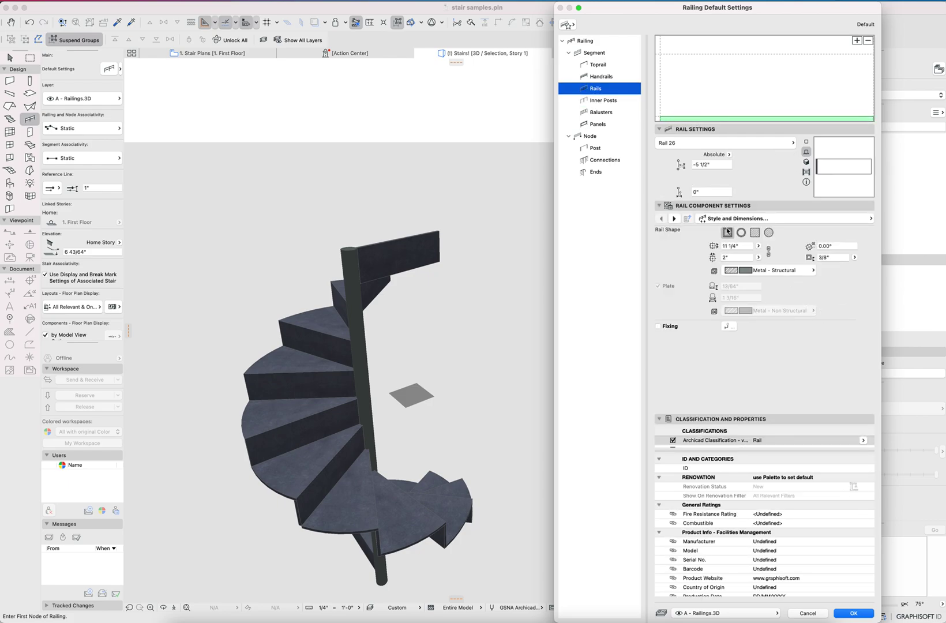
click(732, 246)
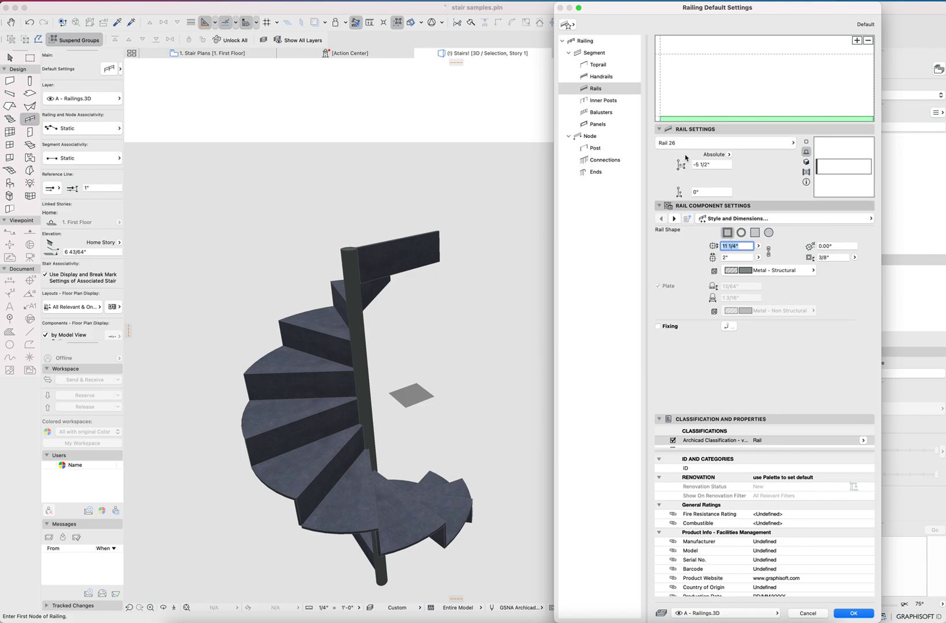
click(767, 149)
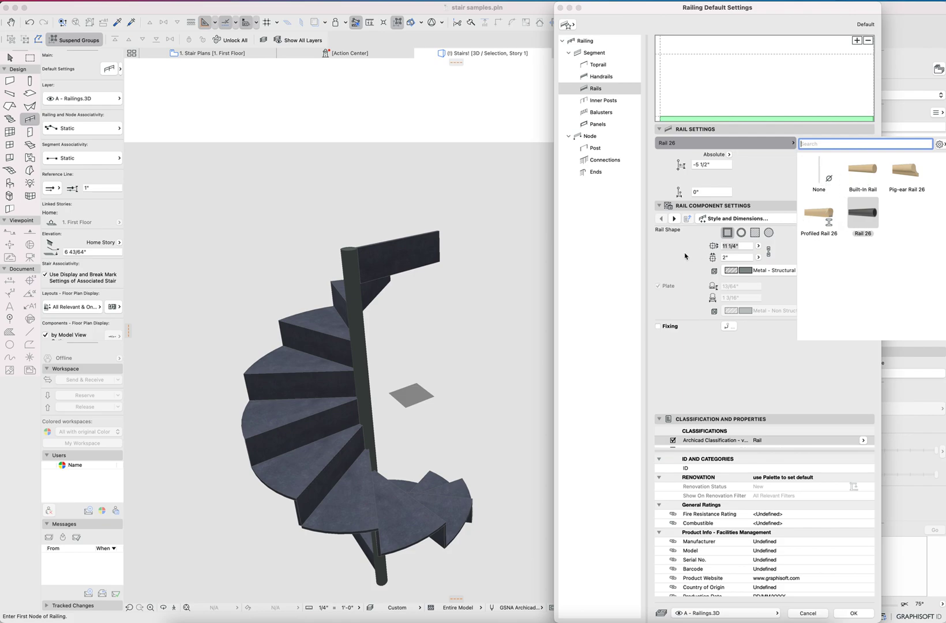
Set the default rail width to 11" and enter a 1/4" rail dimension value
click(721, 246)
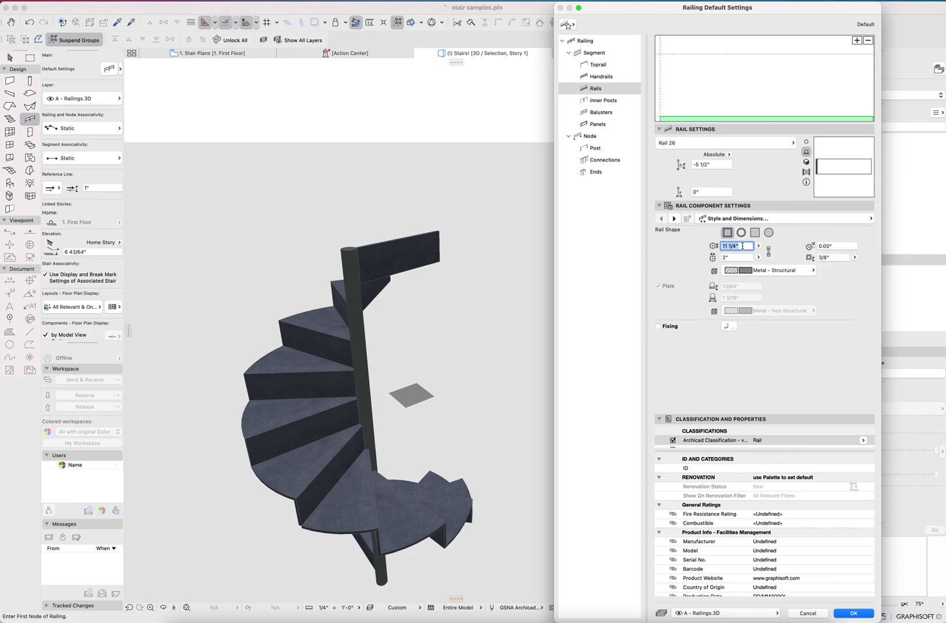
text(9.5)
key(Tab)
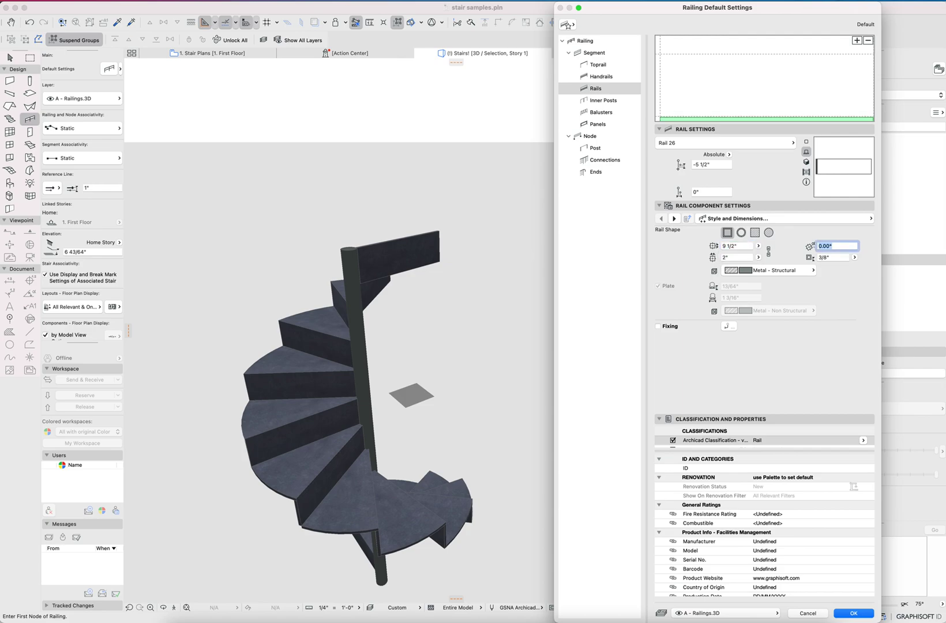
key(shift+Tab)
text(1)
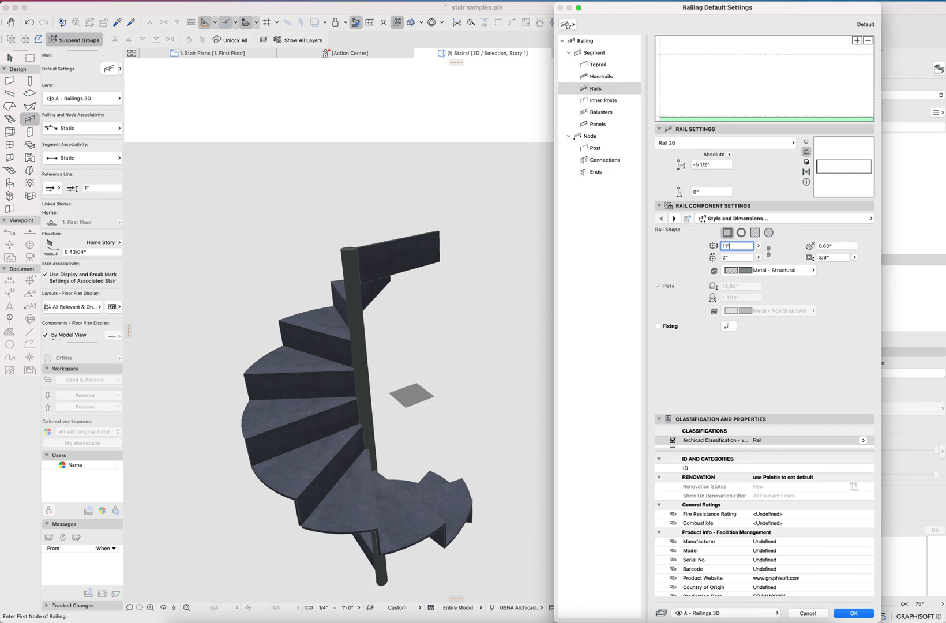
text(1)
key(Tab)
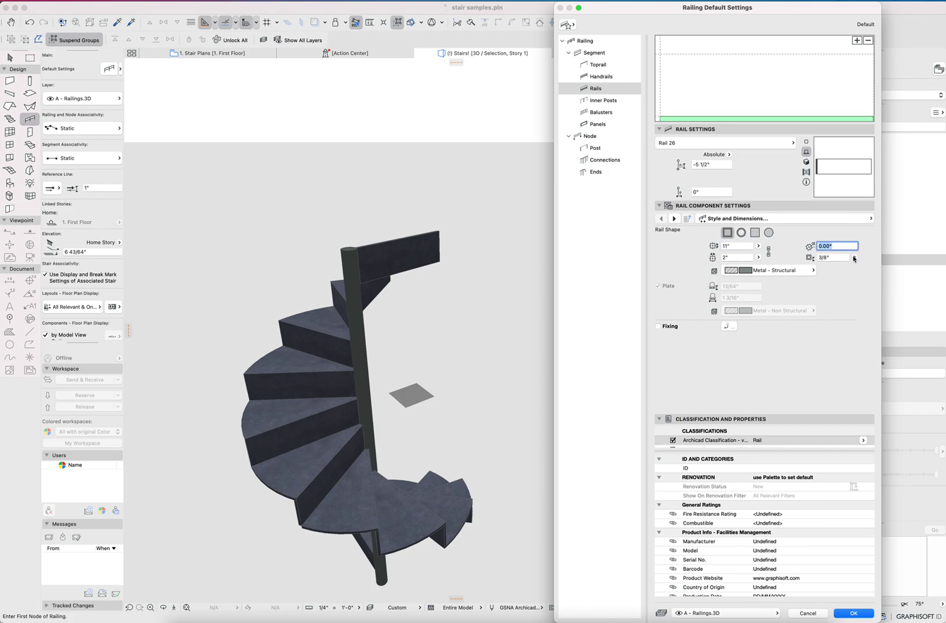
key(Tab)
text(1)
key(Tab)
click(831, 258)
text(1)
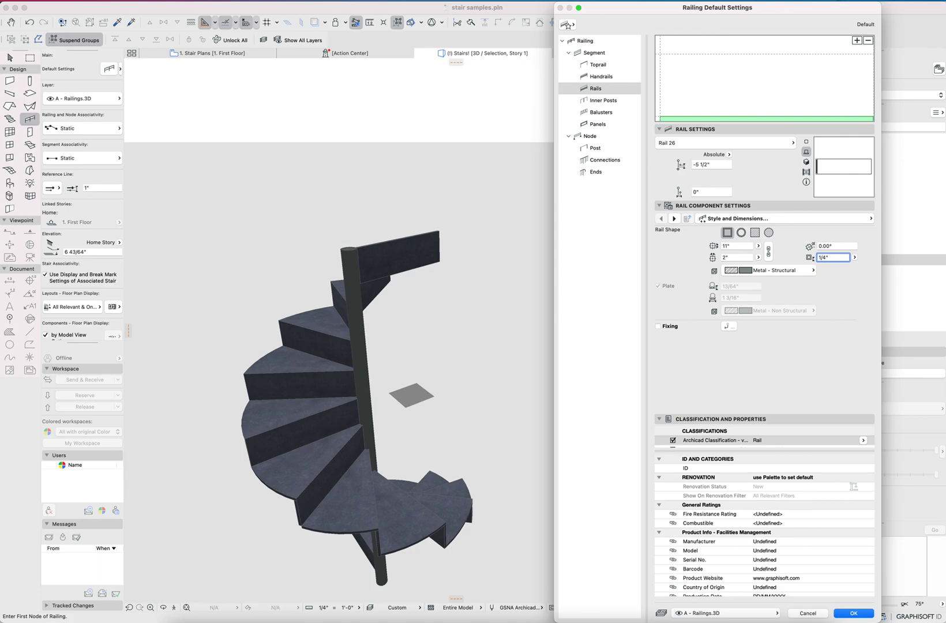
click(799, 167)
Step through the rail component pages, then make sloped Toprail ends cut vertically
click(674, 218)
click(674, 219)
click(675, 219)
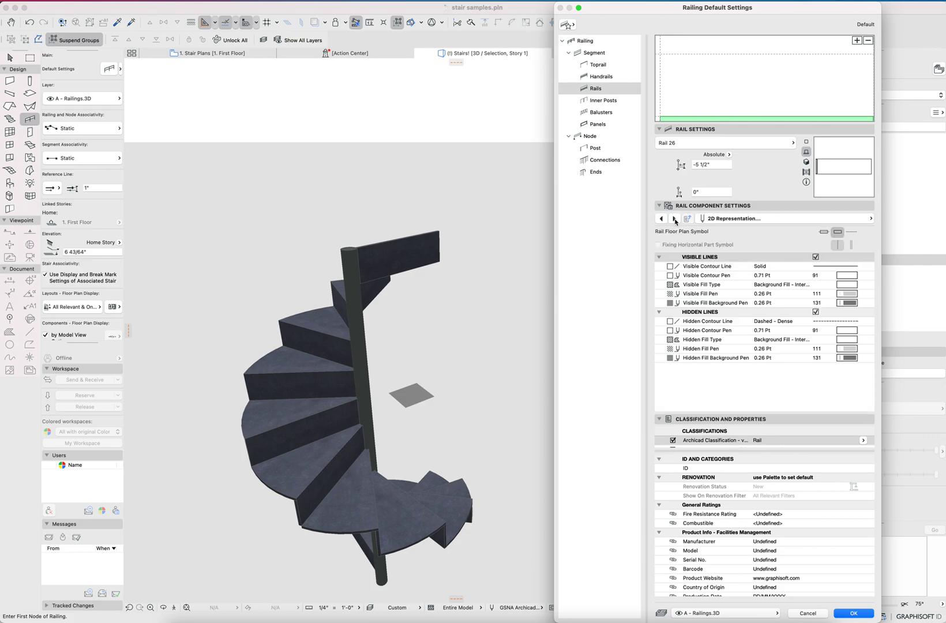
click(674, 219)
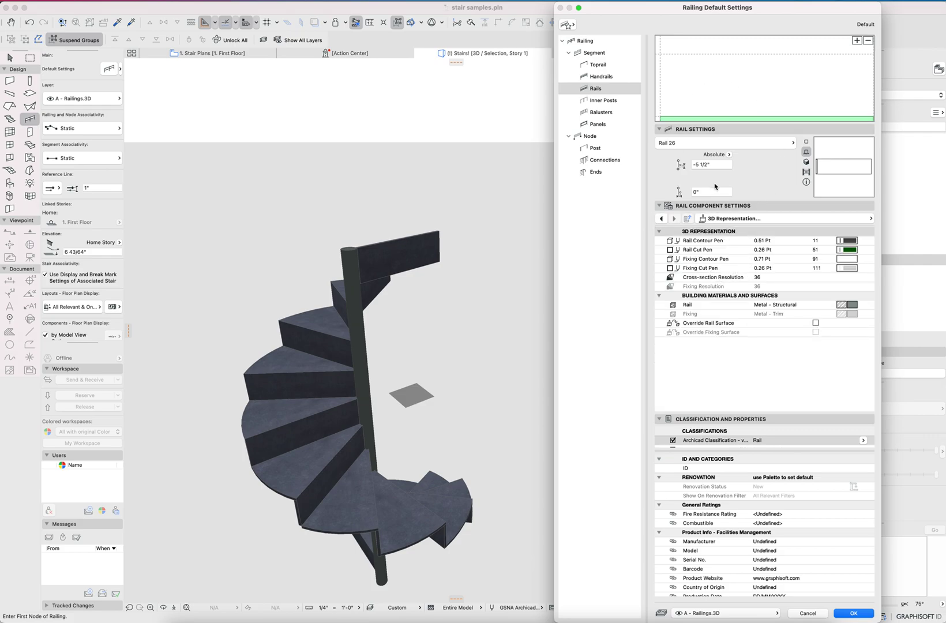
click(596, 173)
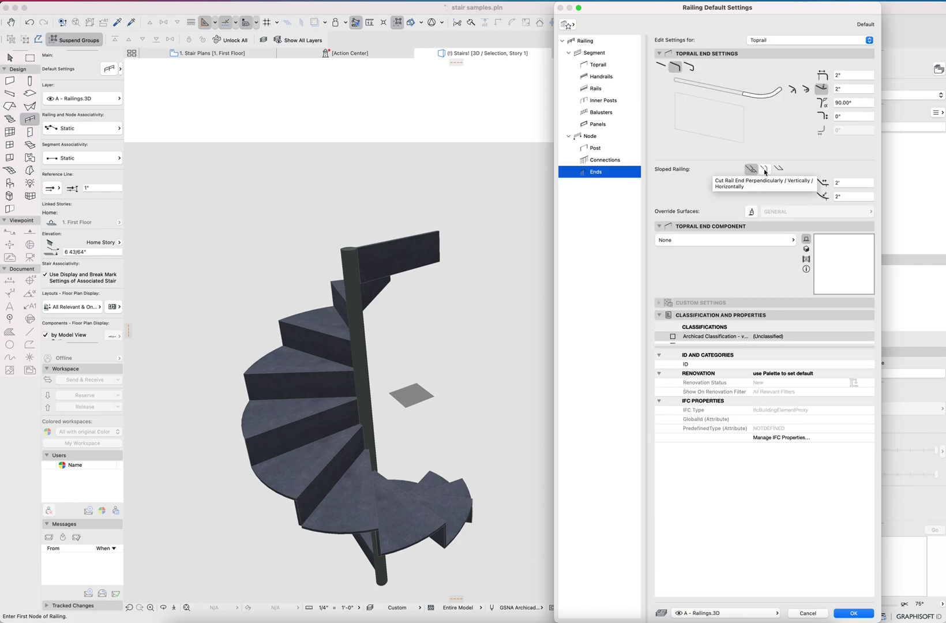
click(765, 40)
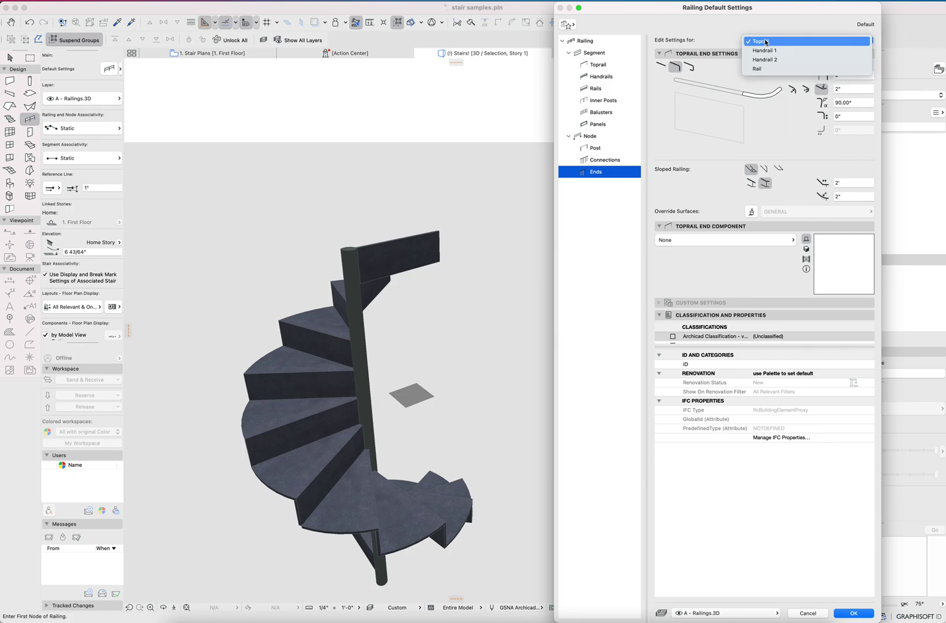
click(770, 69)
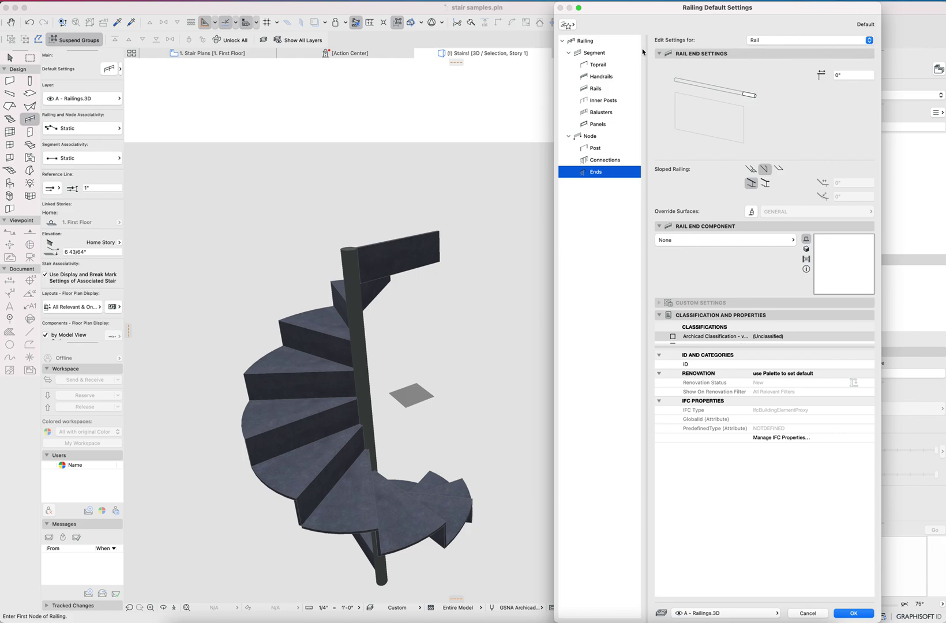
click(763, 46)
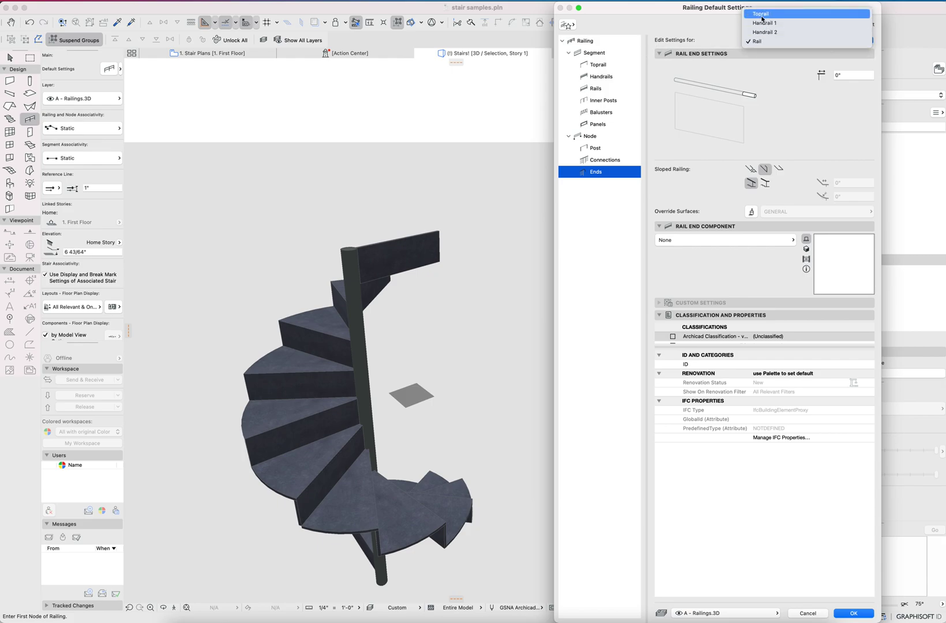
click(757, 14)
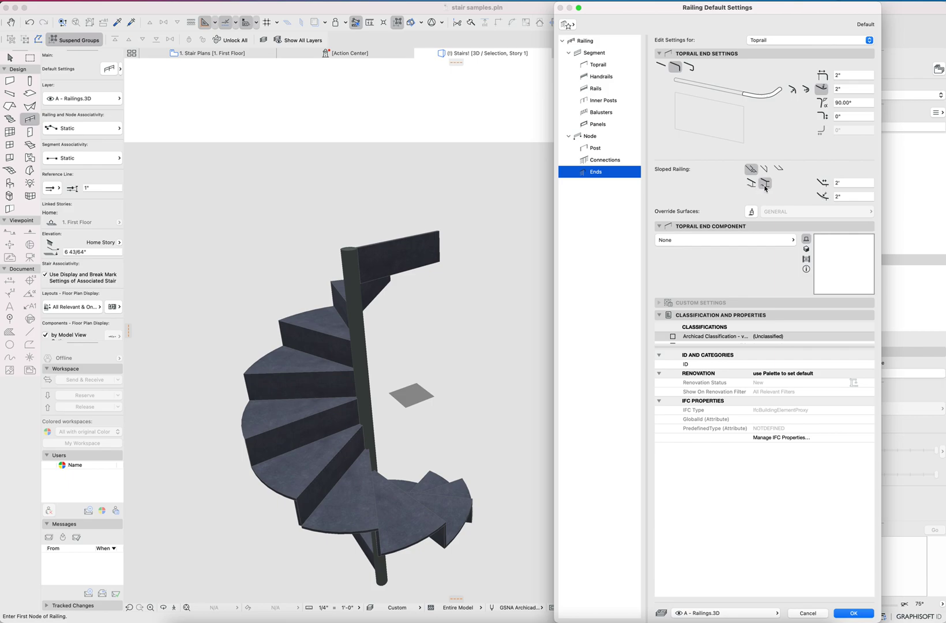
click(765, 168)
Review the Rail end, segment, post and connection settings, then accept the railing defaults
click(763, 38)
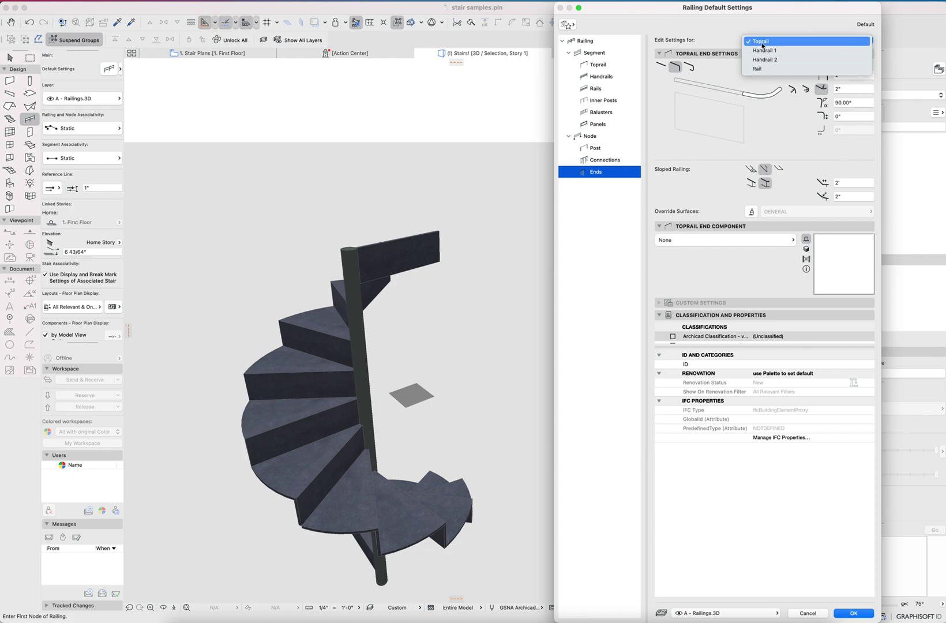
click(761, 70)
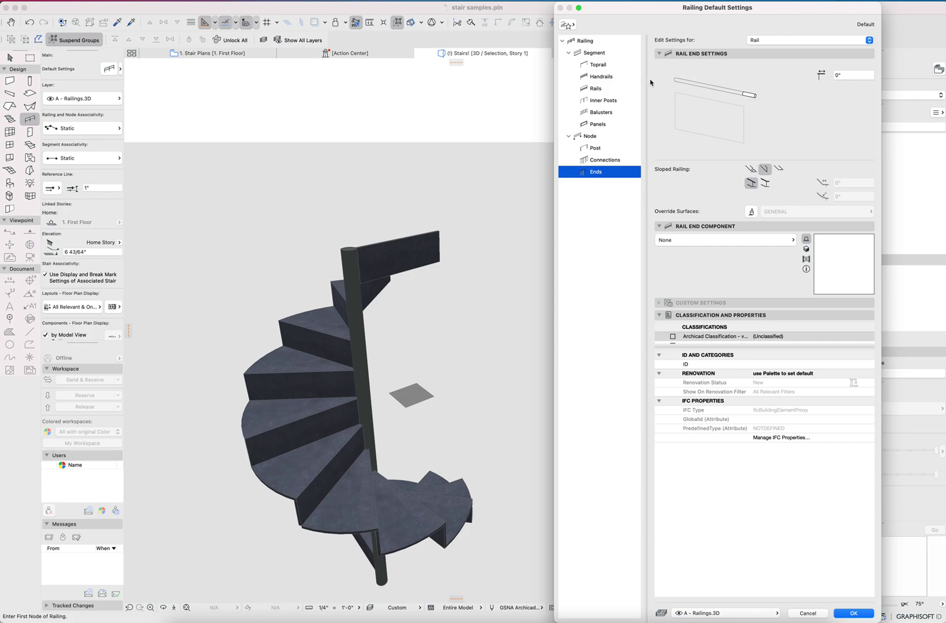
click(596, 90)
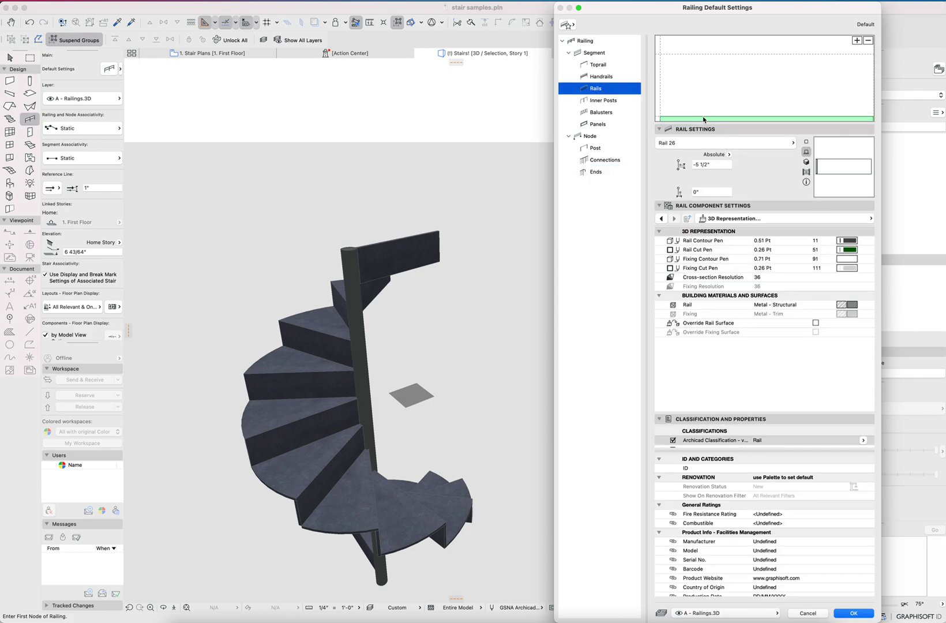
click(596, 172)
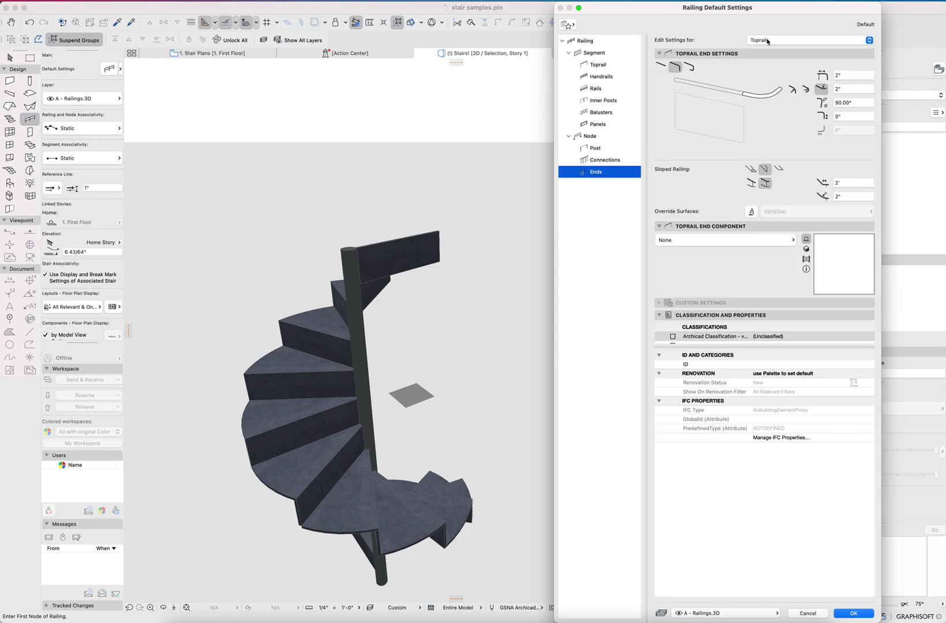
click(768, 41)
click(761, 70)
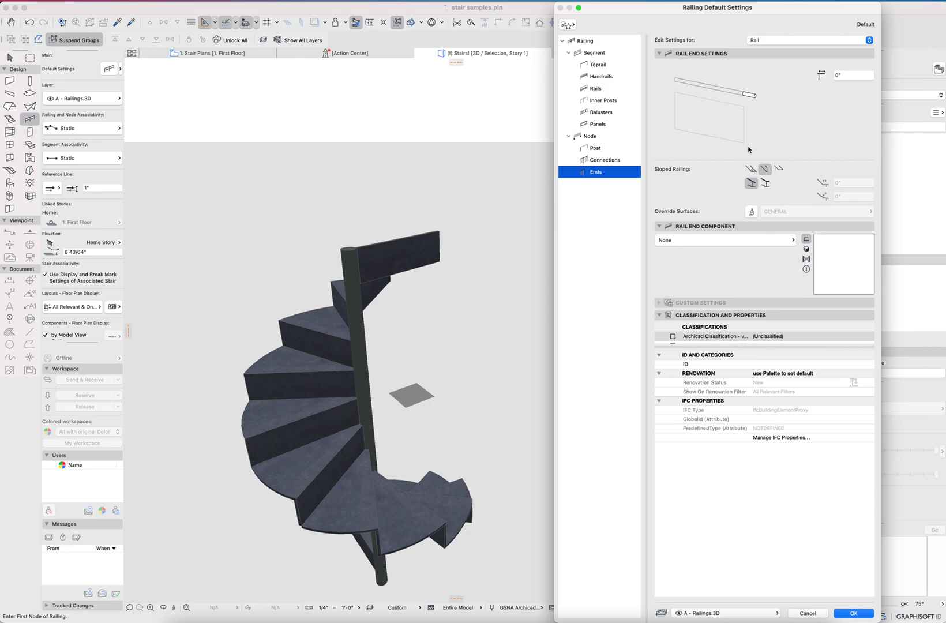
click(596, 149)
click(600, 161)
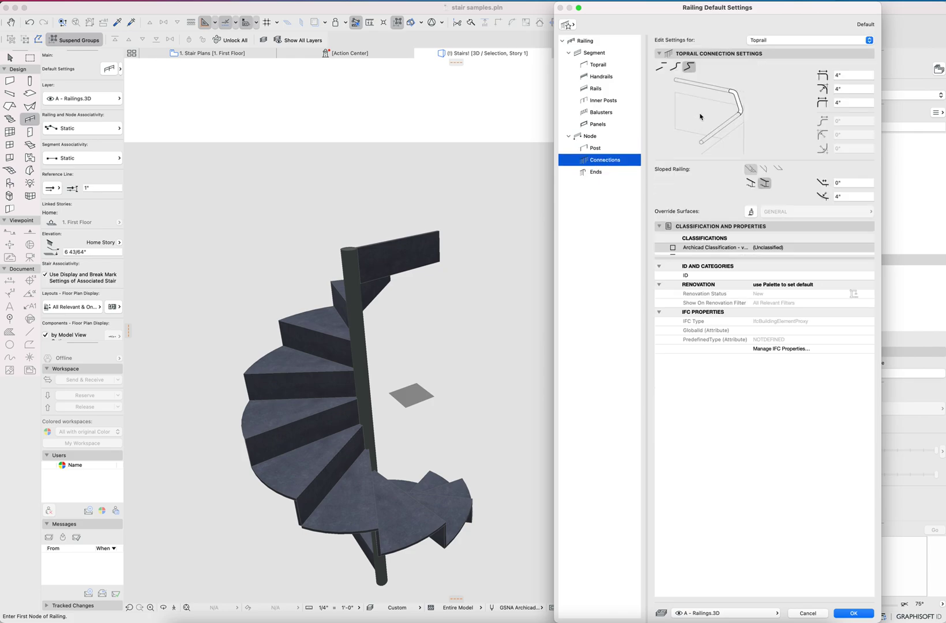
click(854, 75)
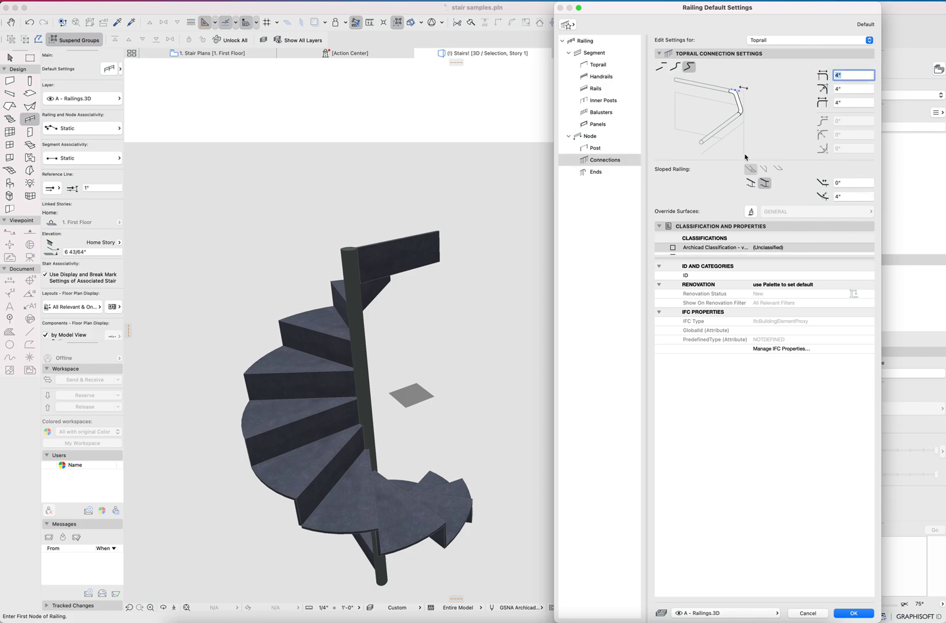
key(Return)
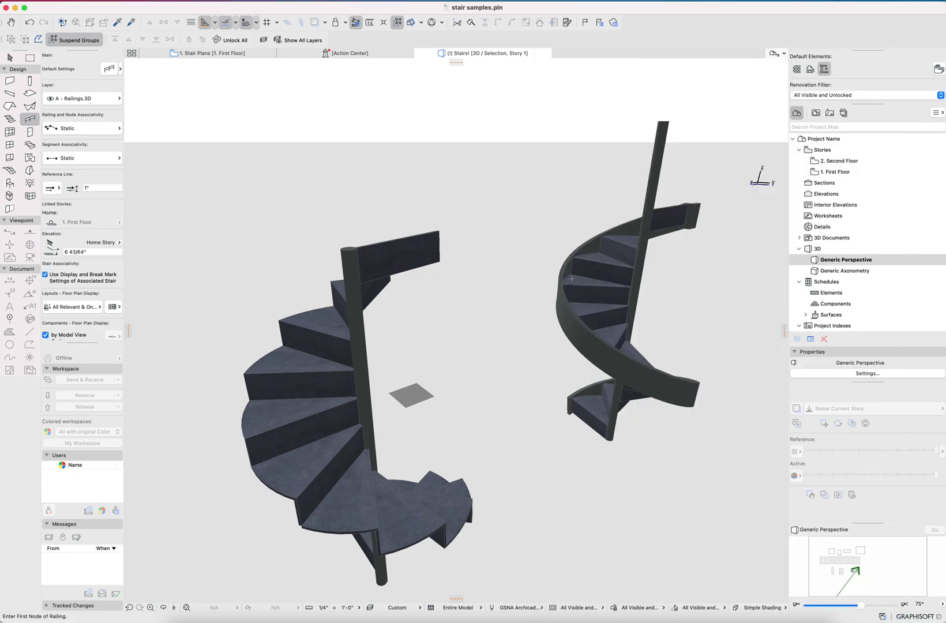
Start the railing at the stair's bottom and place nodes along its outer edge
shift+middle_drag(571, 279, 508, 288)
middle_drag(467, 439, 470, 312)
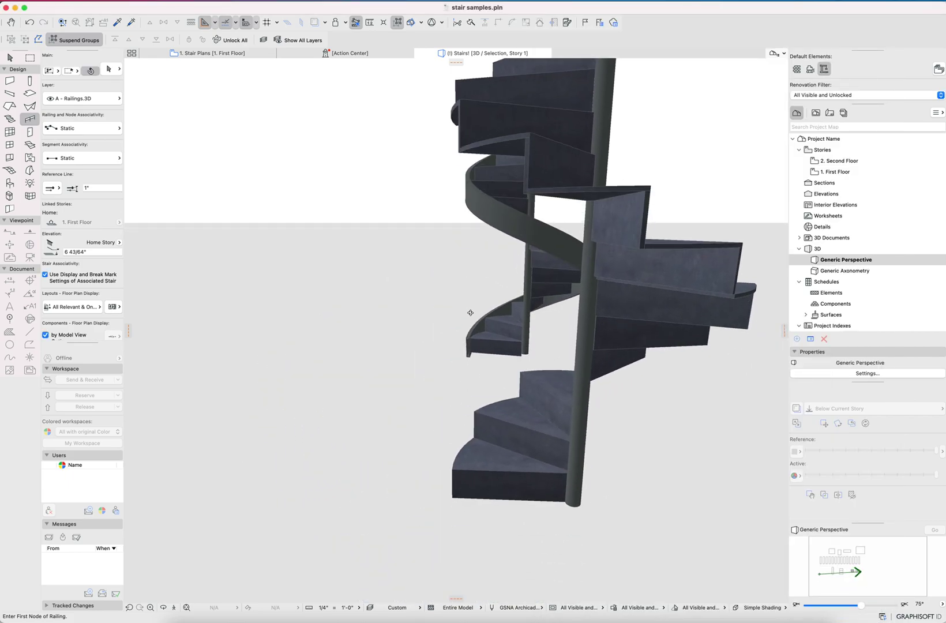
shift+drag(470, 312, 661, 327)
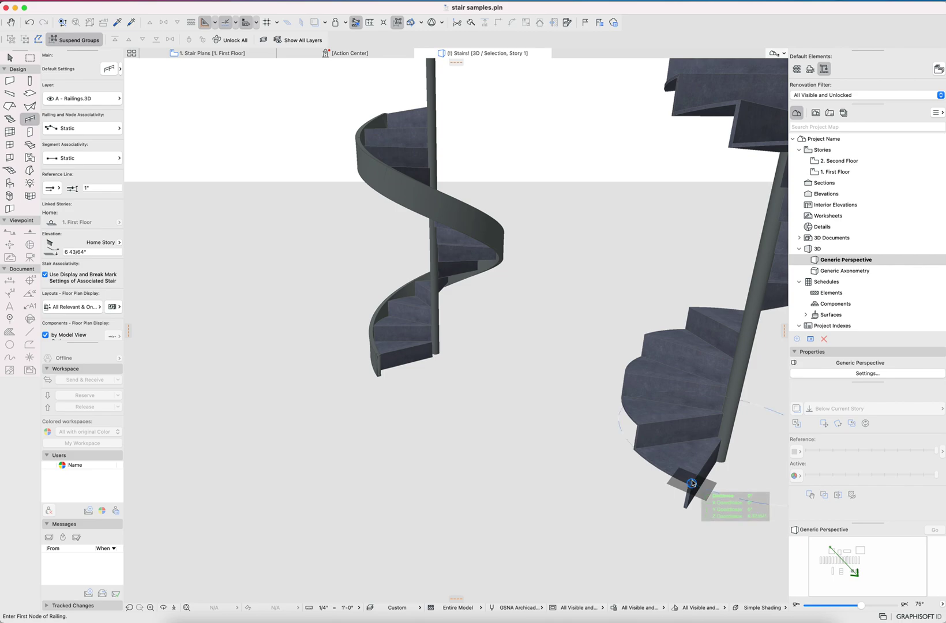
click(692, 483)
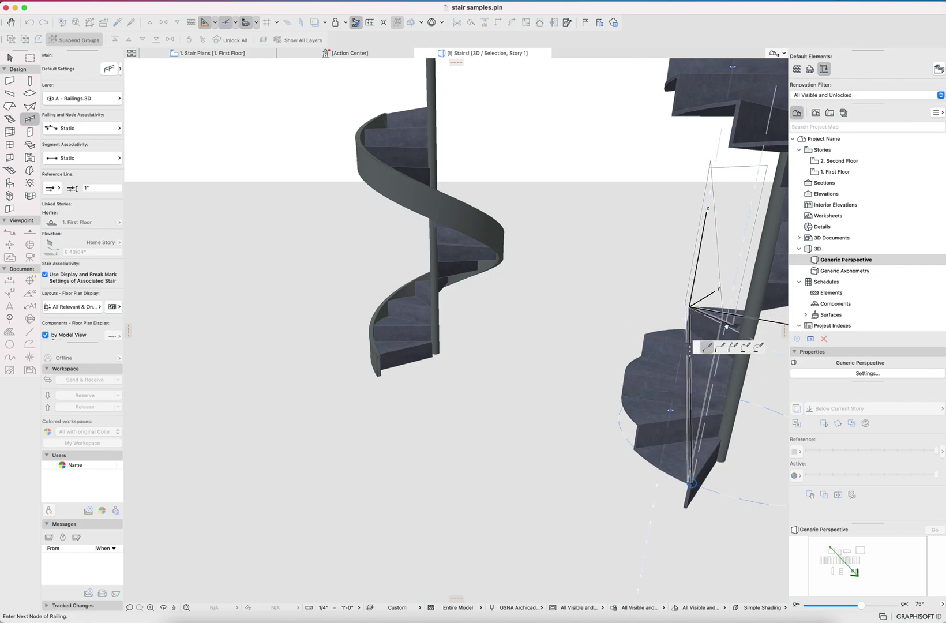
shift+middle_drag(725, 326, 347, 422)
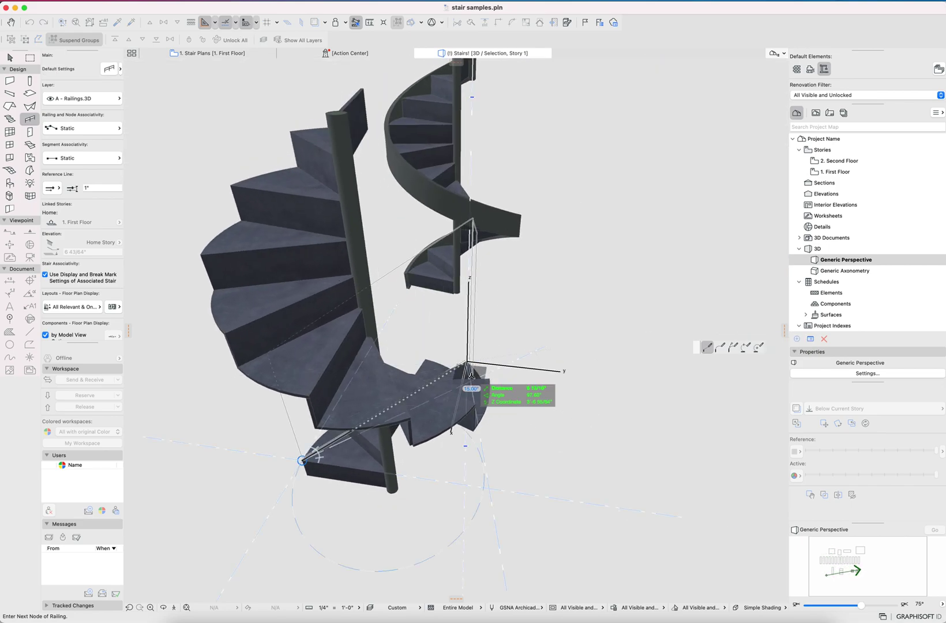
shift+middle_drag(469, 385, 528, 388)
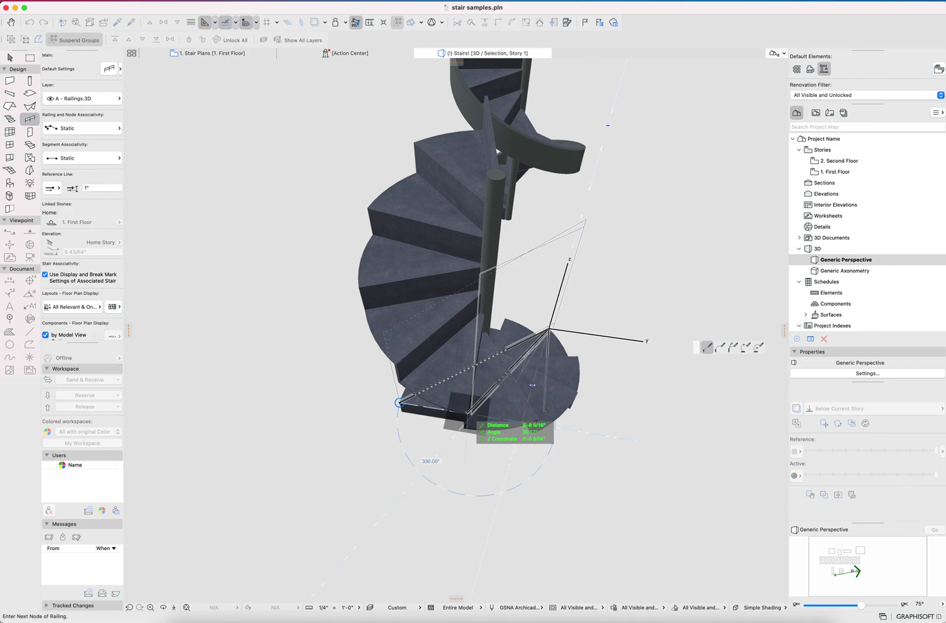
scroll(532, 385, up, 5)
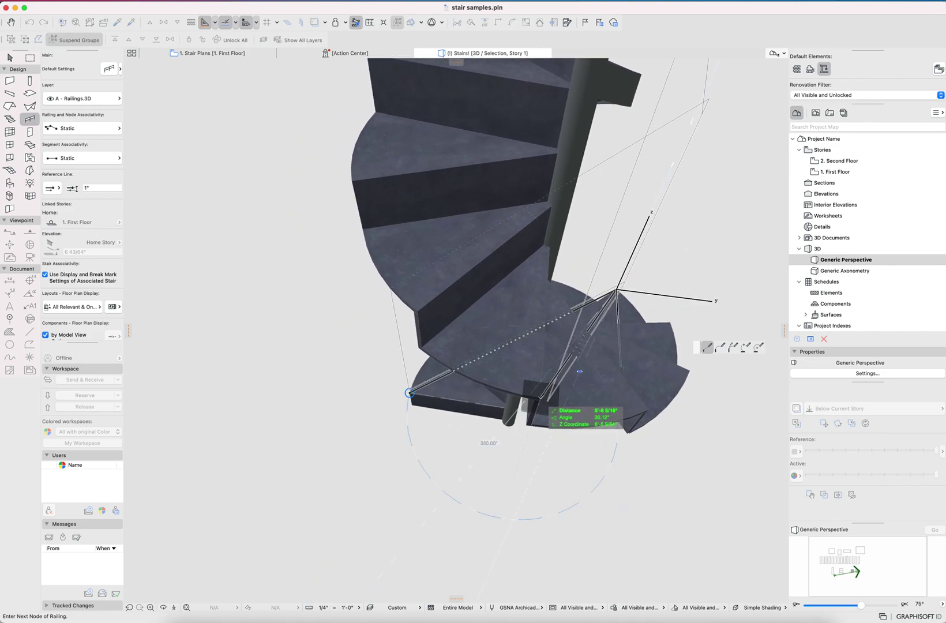
shift+middle_drag(540, 397, 503, 374)
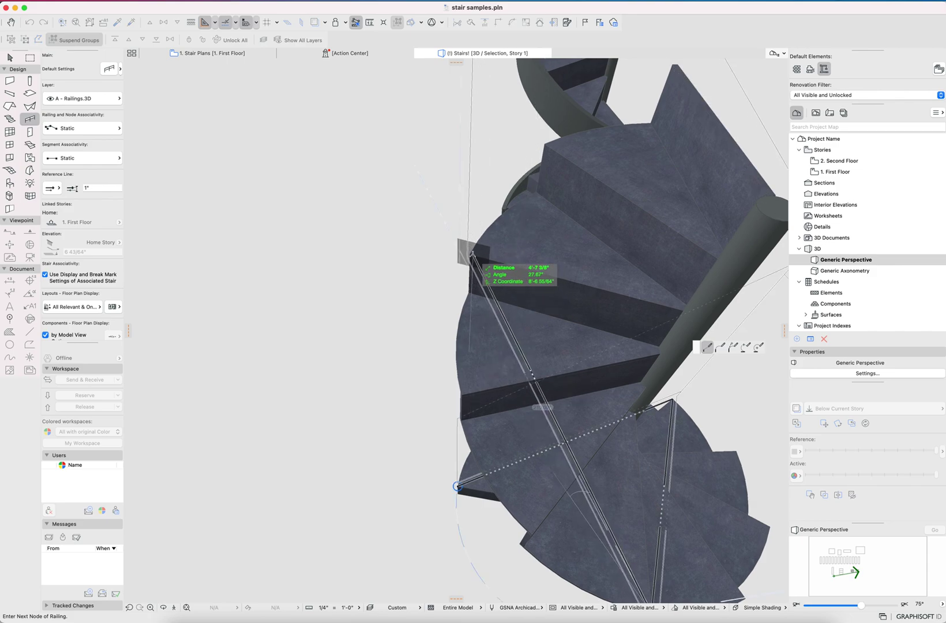
click(472, 254)
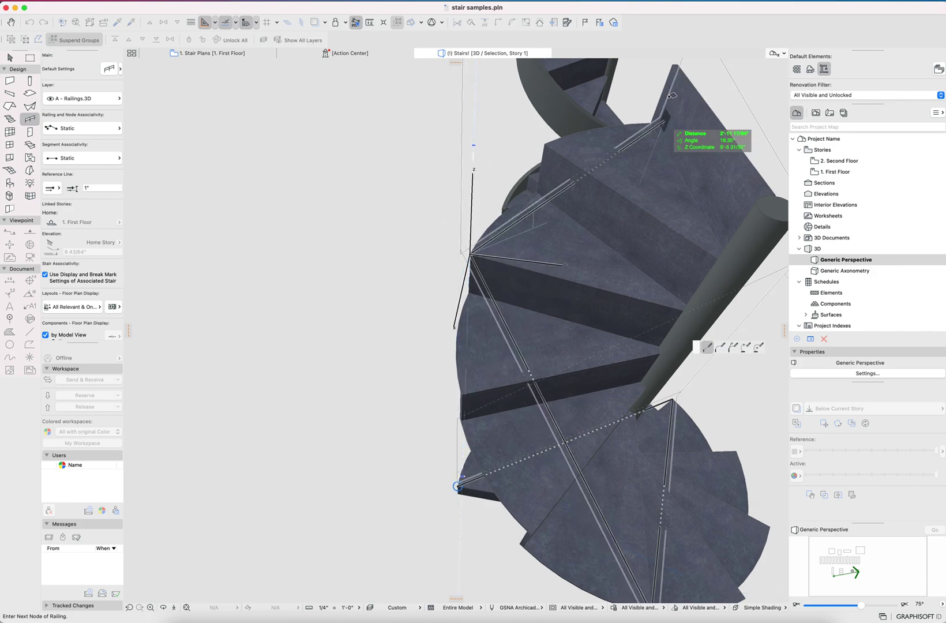
click(674, 61)
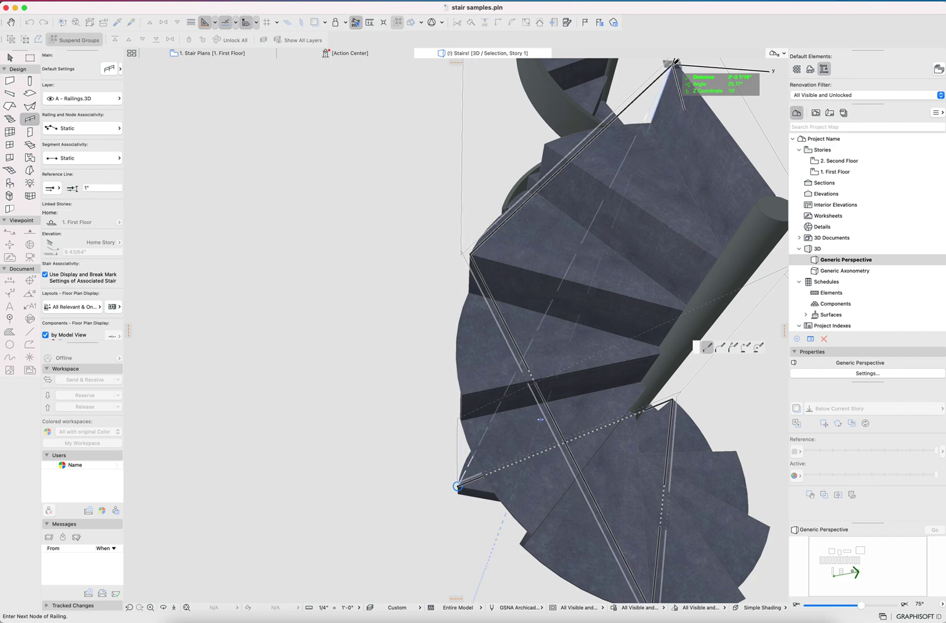
Add a 5" railing segment and finish the railing at the Second Floor landing
middle_drag(704, 71, 602, 243)
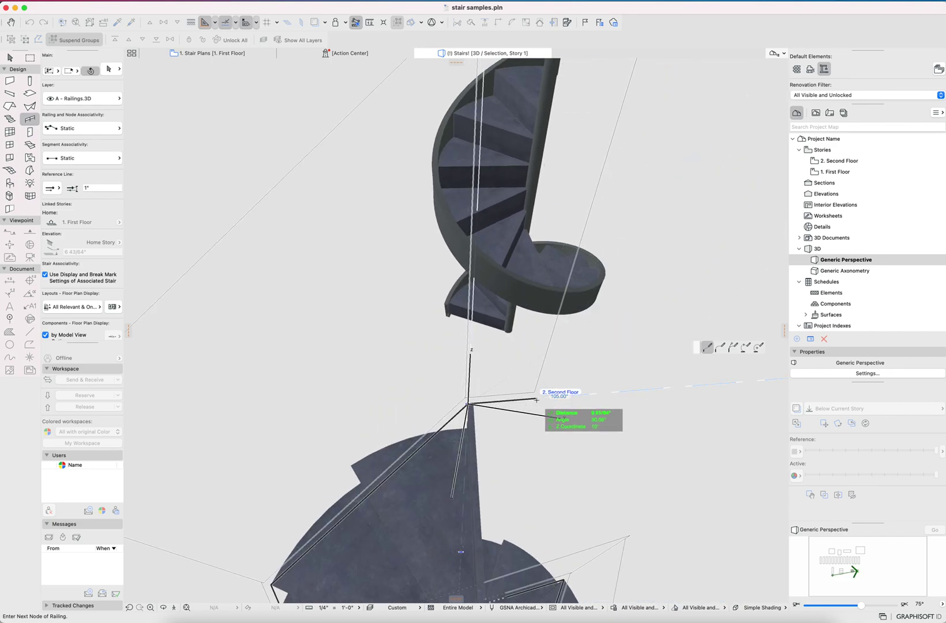
key(Tab)
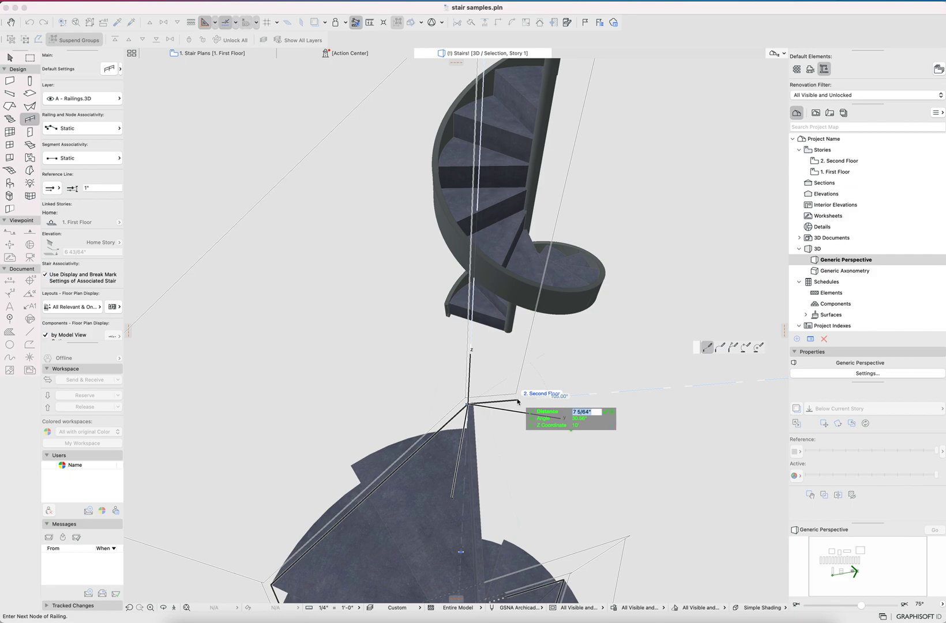
text(5")
key(Return)
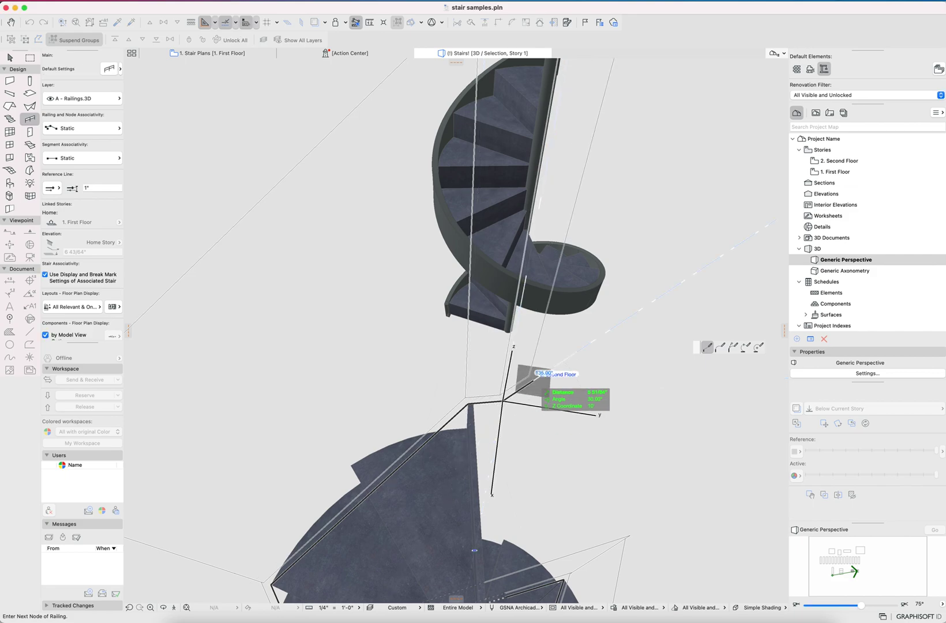
shift+middle_drag(510, 353, 406, 370)
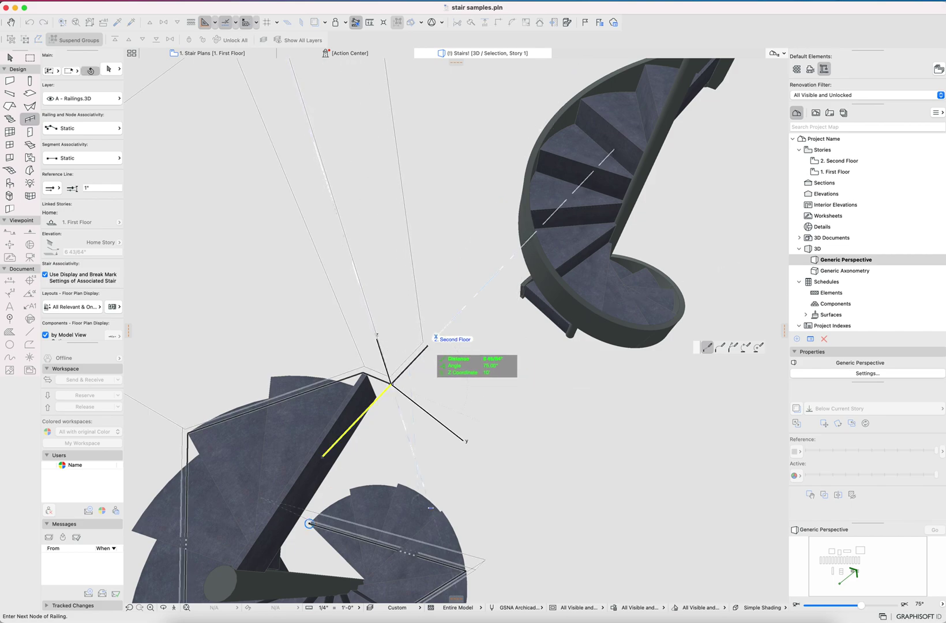
click(440, 333)
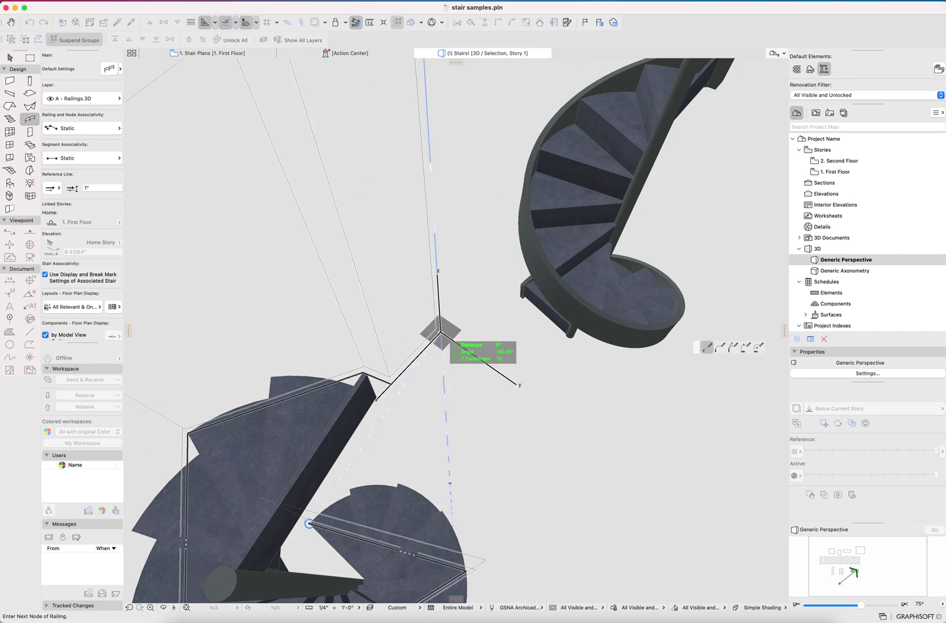
click(440, 333)
shift+middle_drag(391, 352, 476, 315)
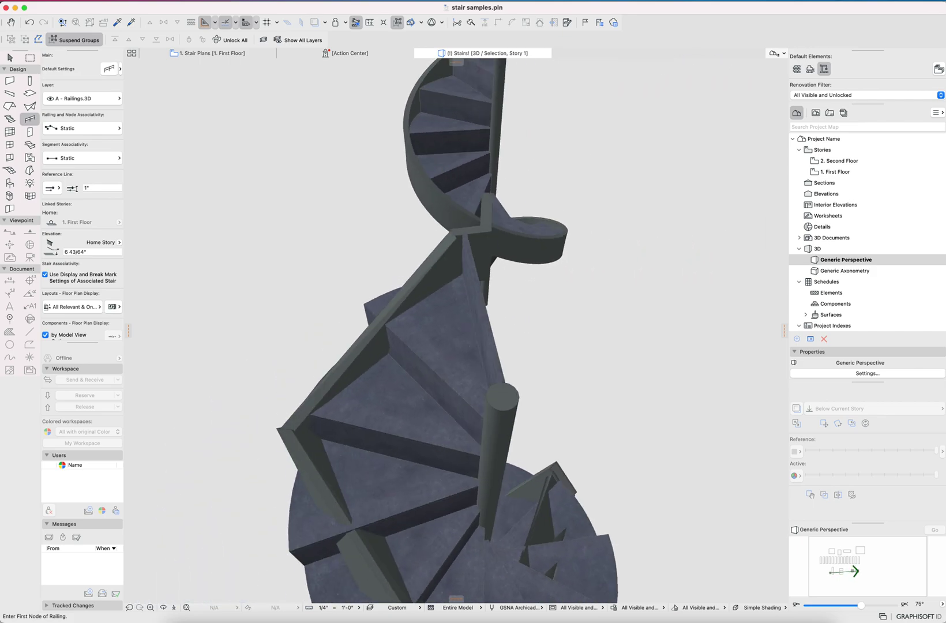
Curve the first two straight railing edges to follow the stair's round outer edge
middle_drag(462, 392, 490, 243)
shift+middle_drag(451, 323, 577, 266)
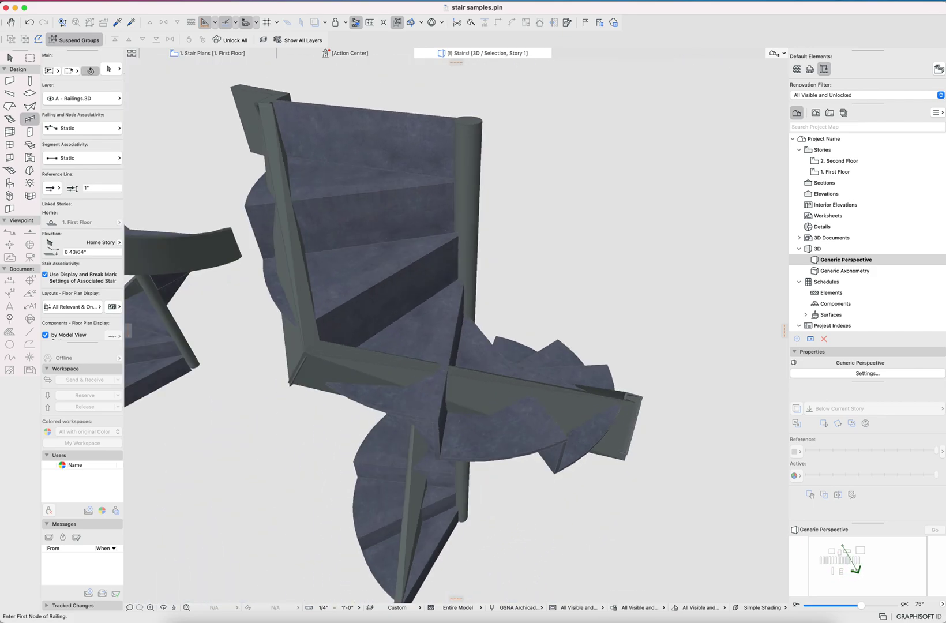
shift+middle_drag(300, 306, 286, 297)
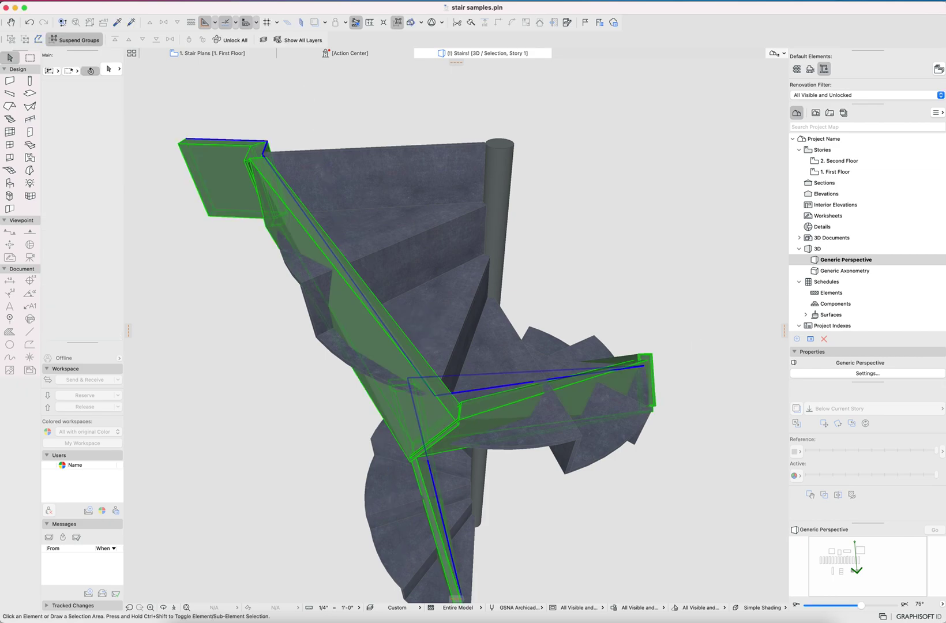
click(364, 297)
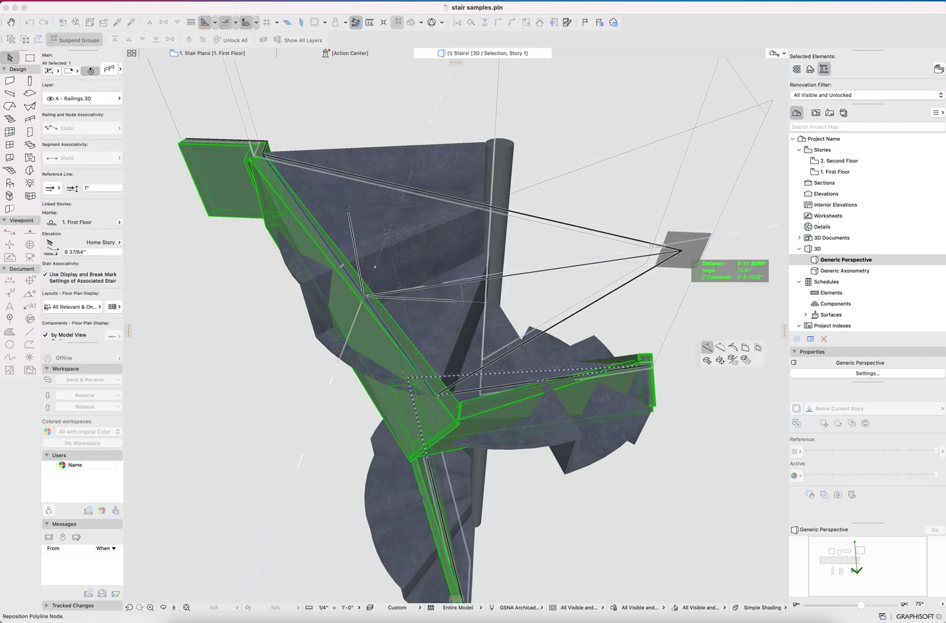
click(720, 347)
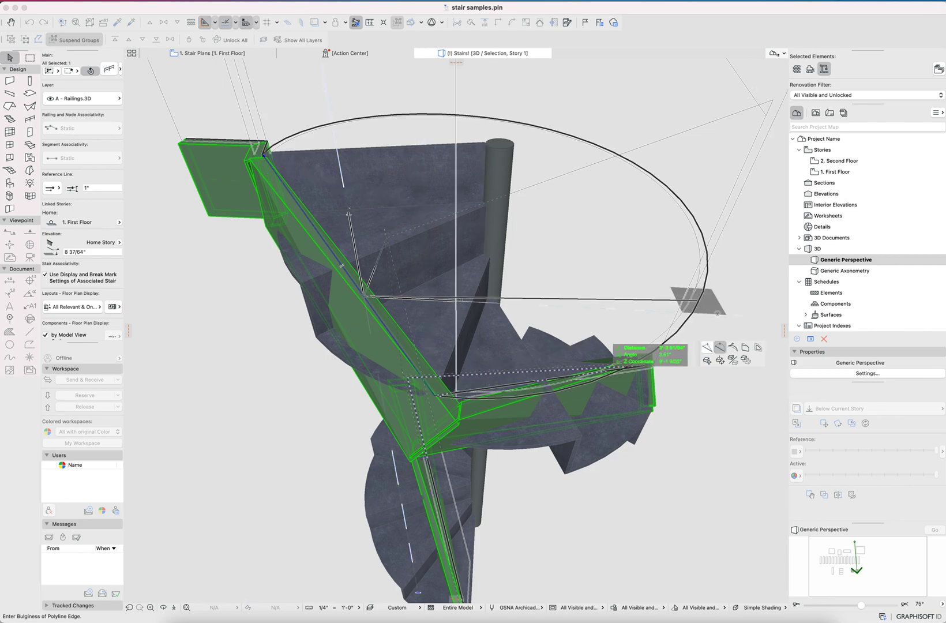
click(362, 289)
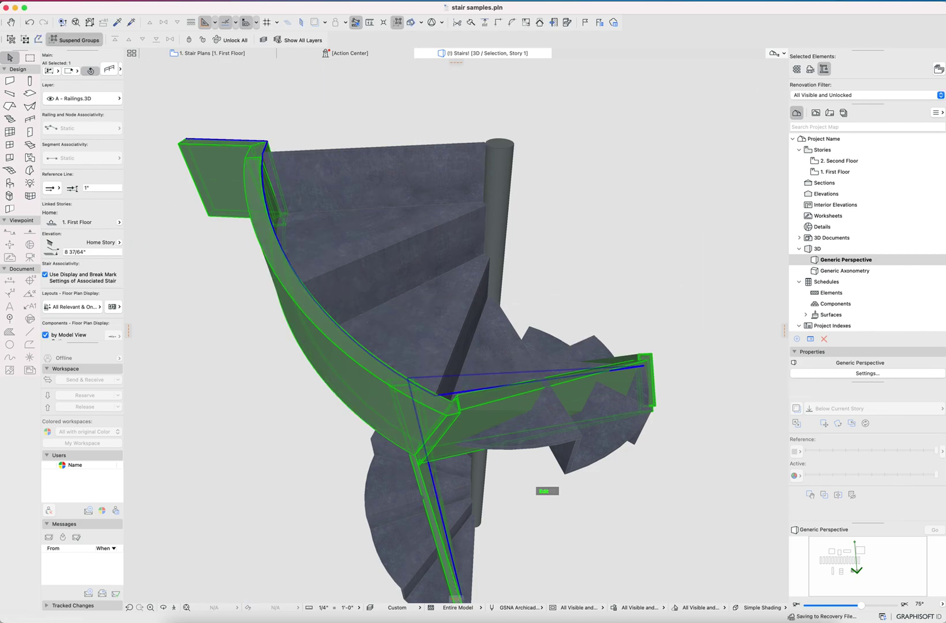
shift+middle_drag(422, 369, 352, 329)
click(419, 346)
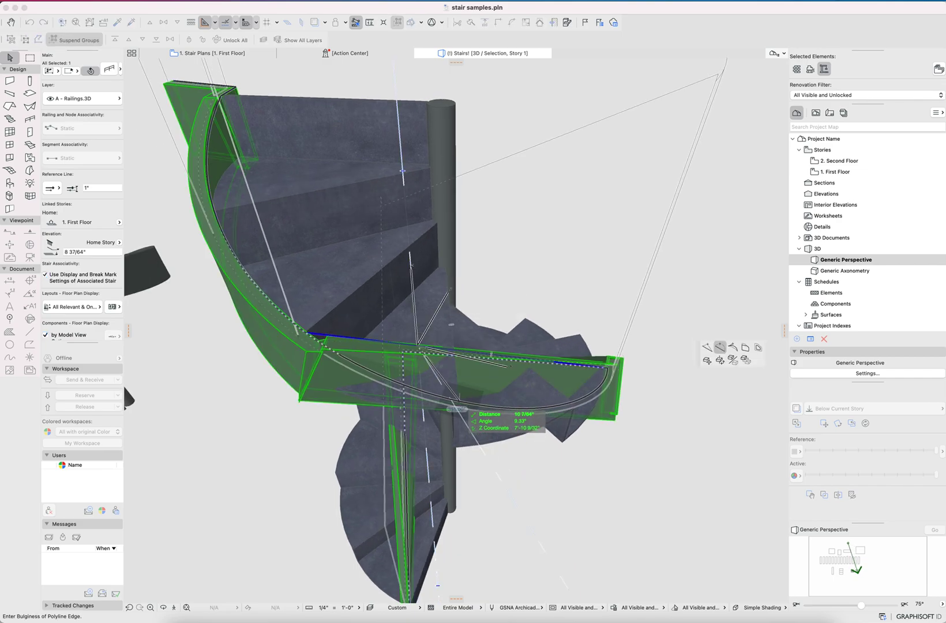
click(456, 409)
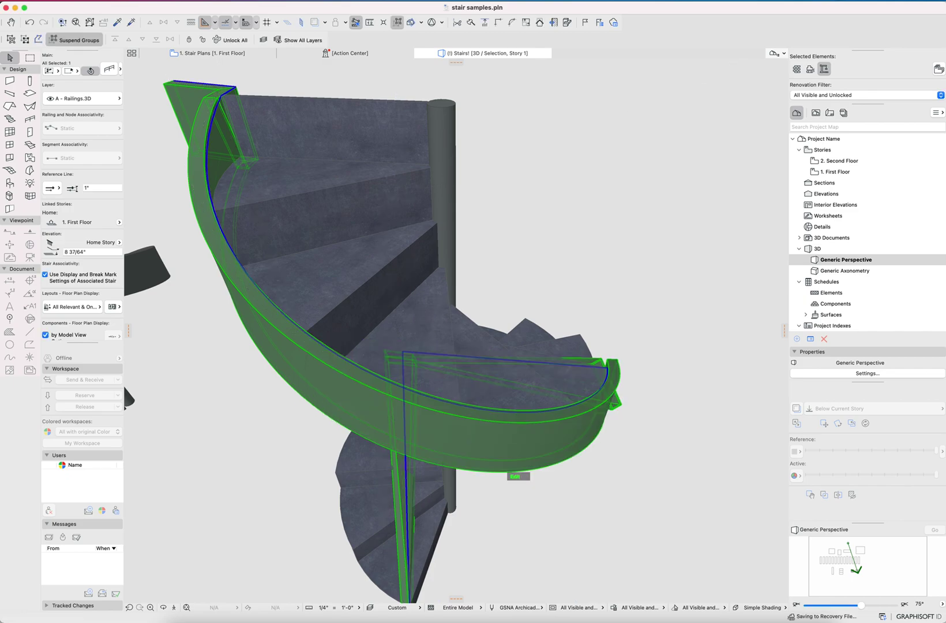
Curve the lower and remaining railing edges so the bottom end wraps the first step
scroll(489, 457, up, 3)
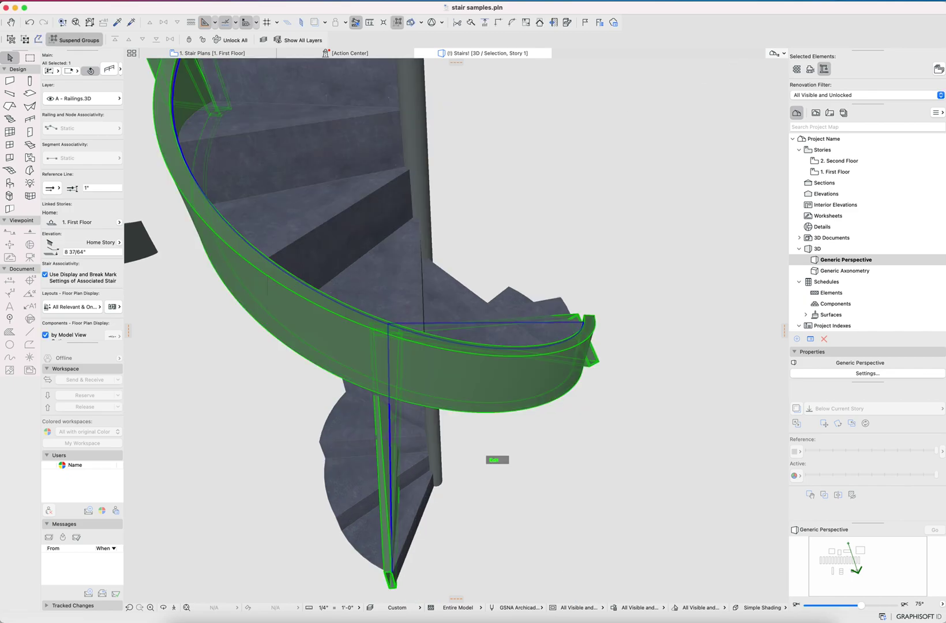
shift+middle_drag(490, 457, 369, 444)
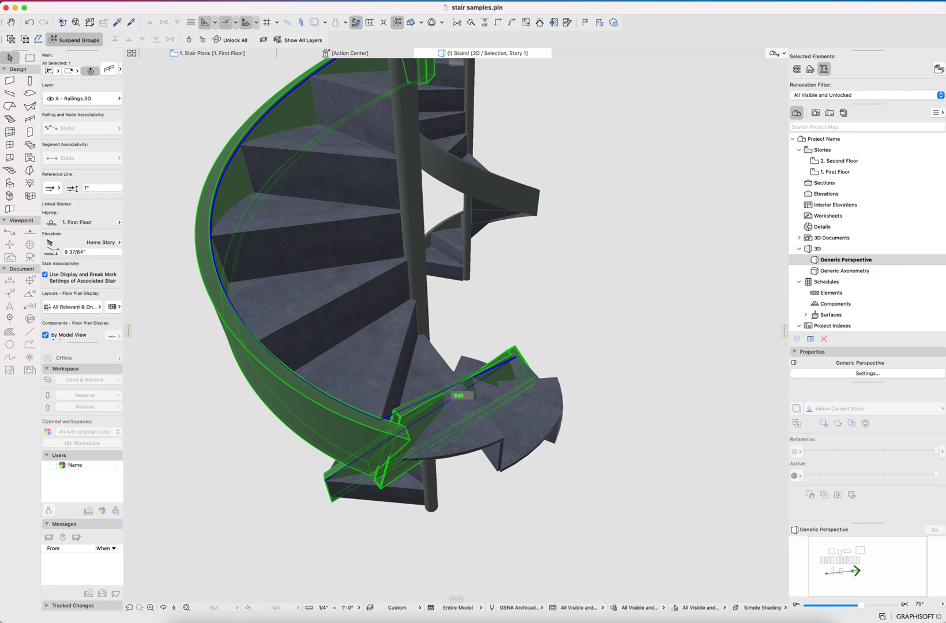
click(458, 395)
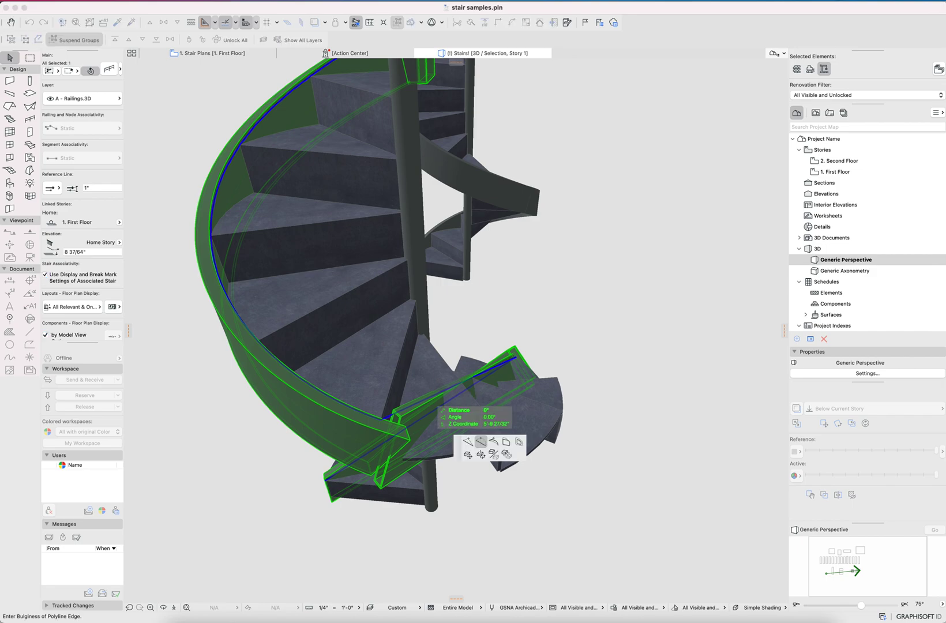
click(464, 419)
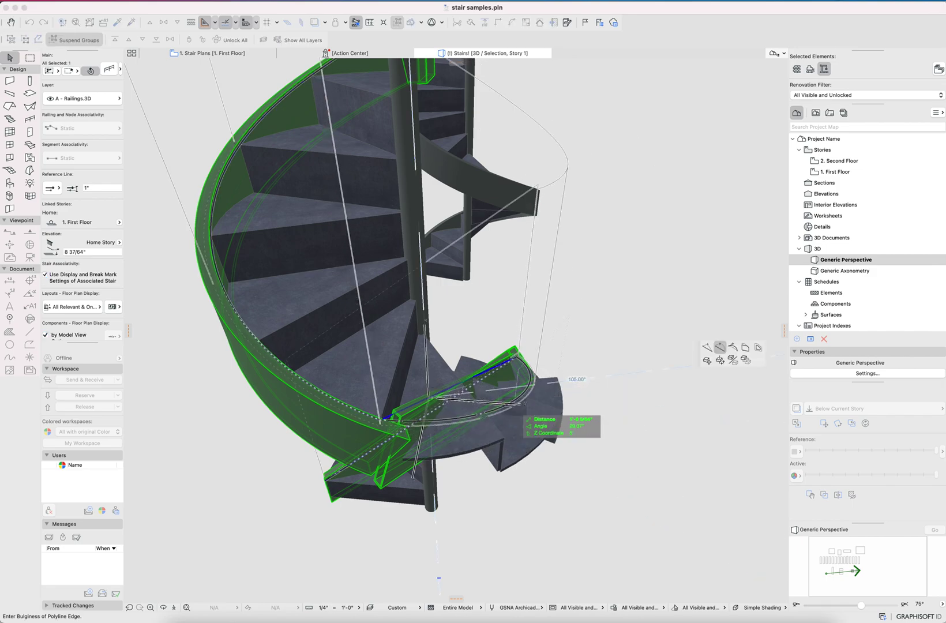
click(513, 443)
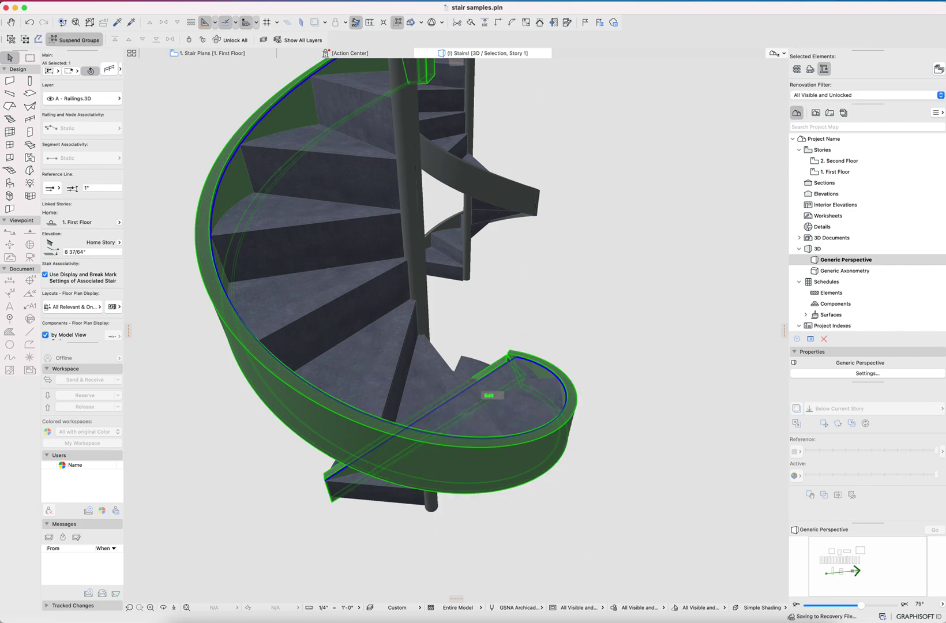
shift+middle_drag(513, 444, 300, 424)
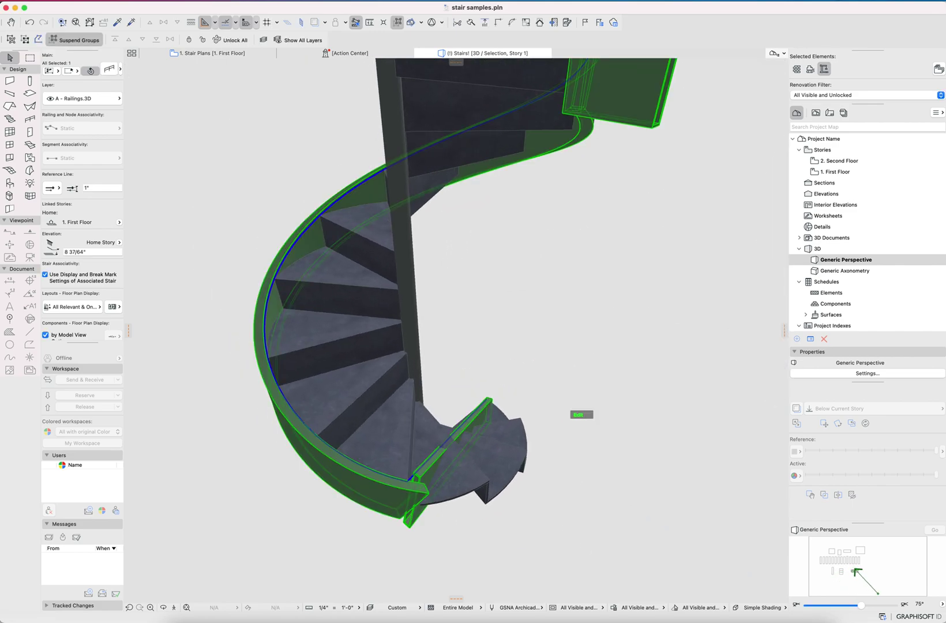
click(453, 435)
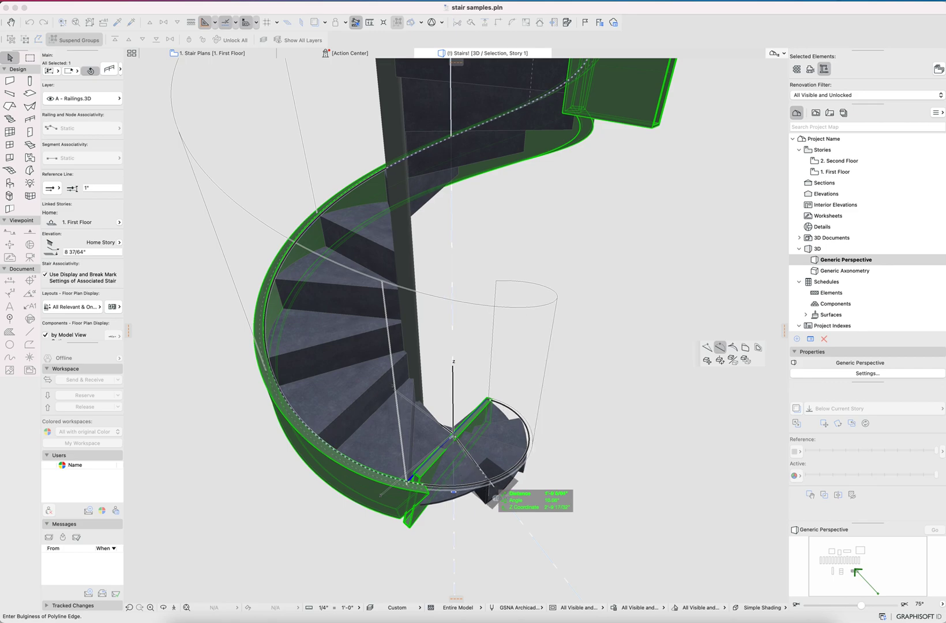
click(489, 481)
click(498, 486)
shift+middle_drag(571, 408, 426, 399)
scroll(541, 403, down, 5)
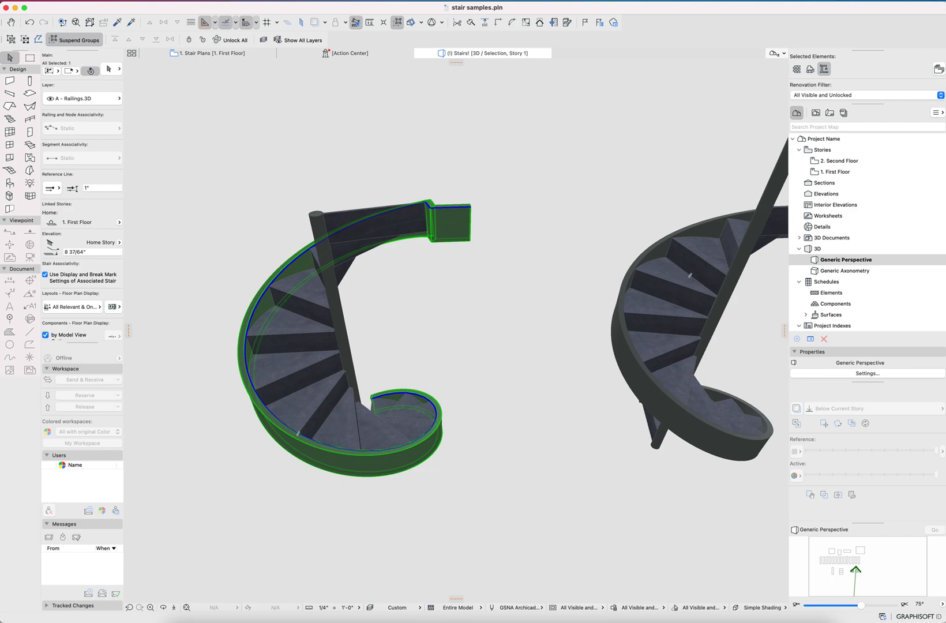
shift+middle_drag(426, 399, 446, 353)
shift+middle_drag(389, 411, 369, 462)
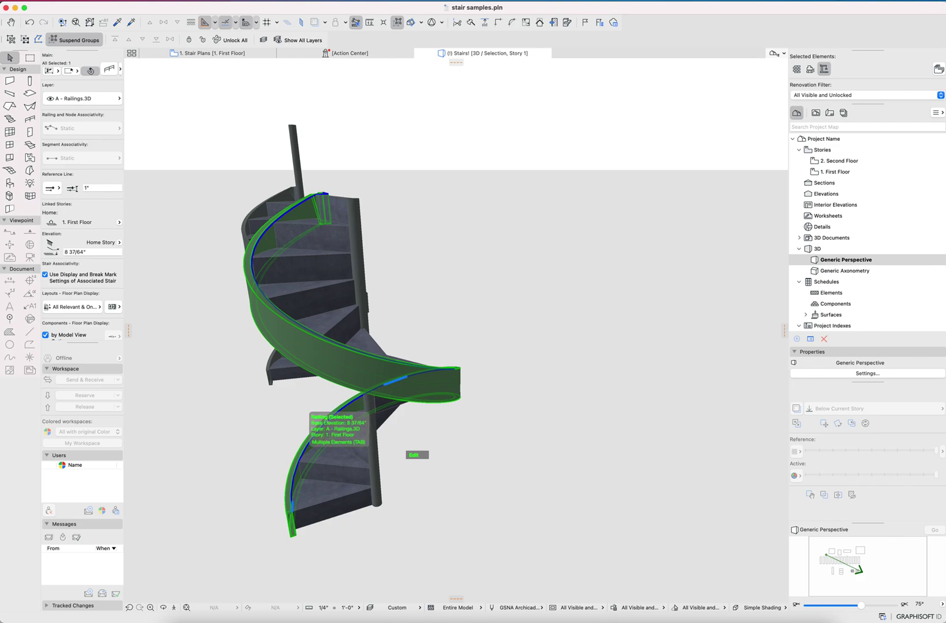
key(super+t)
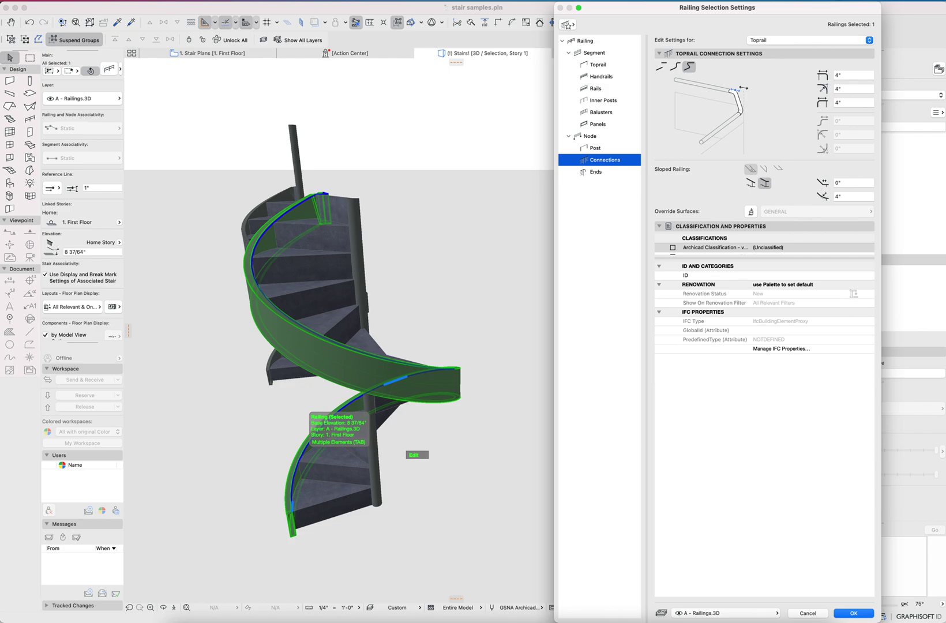
click(596, 89)
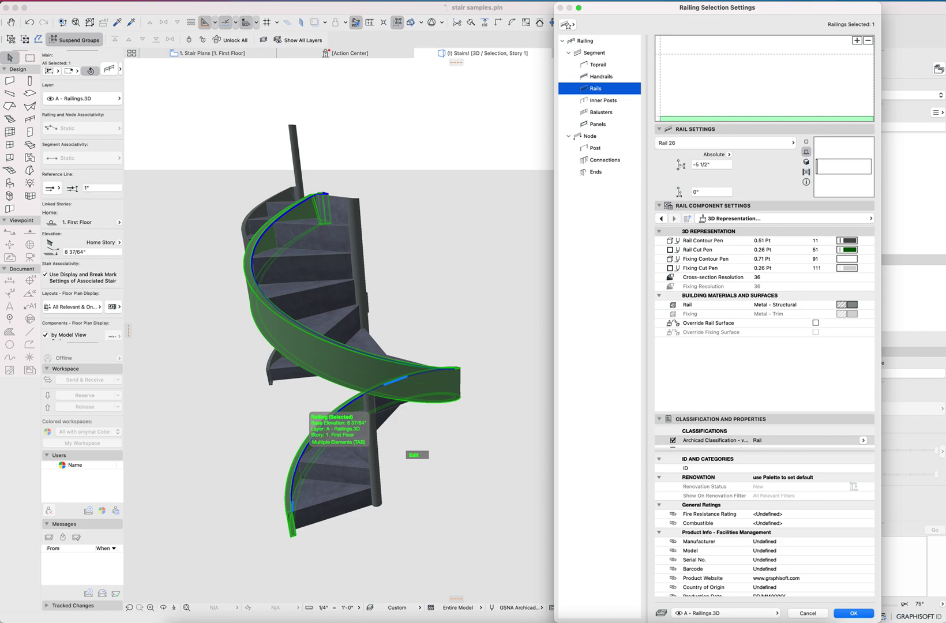
click(712, 165)
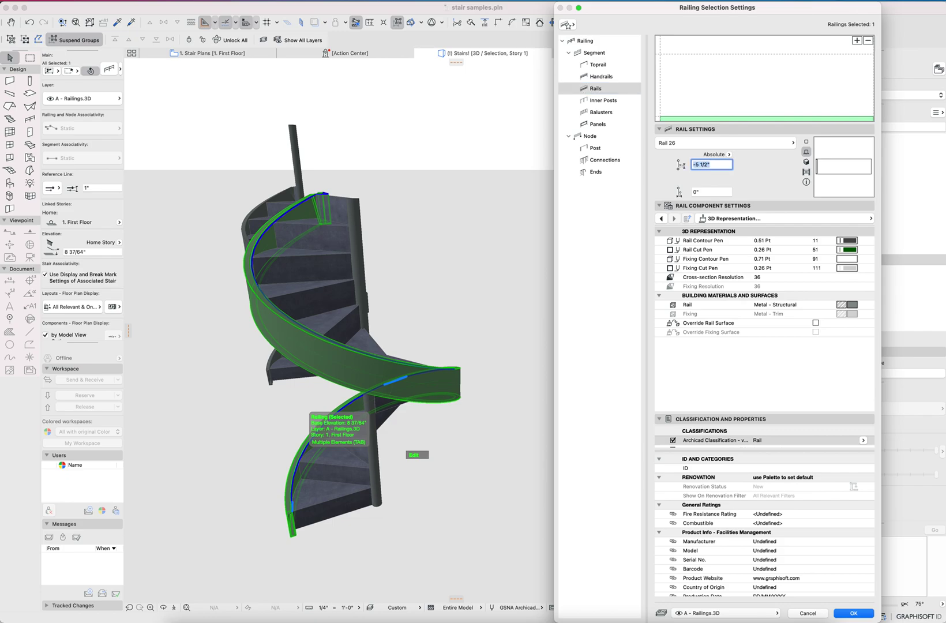
click(595, 53)
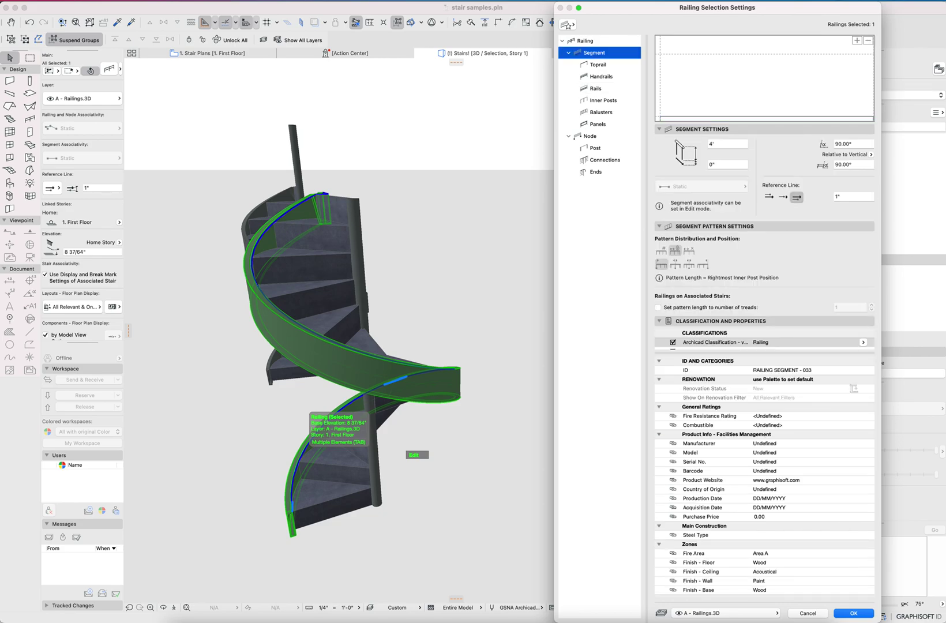
click(598, 65)
click(585, 41)
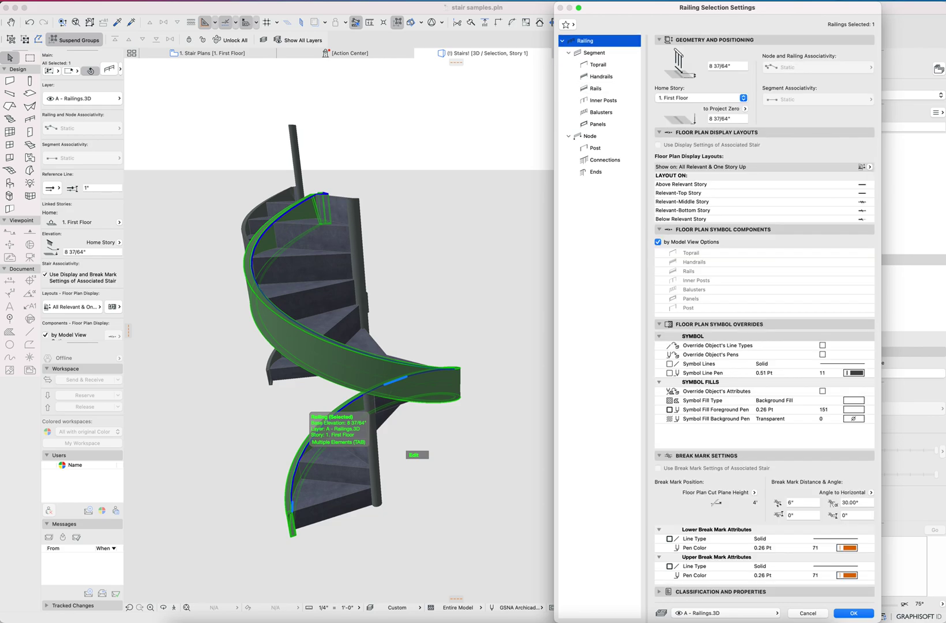
click(809, 613)
key(Escape)
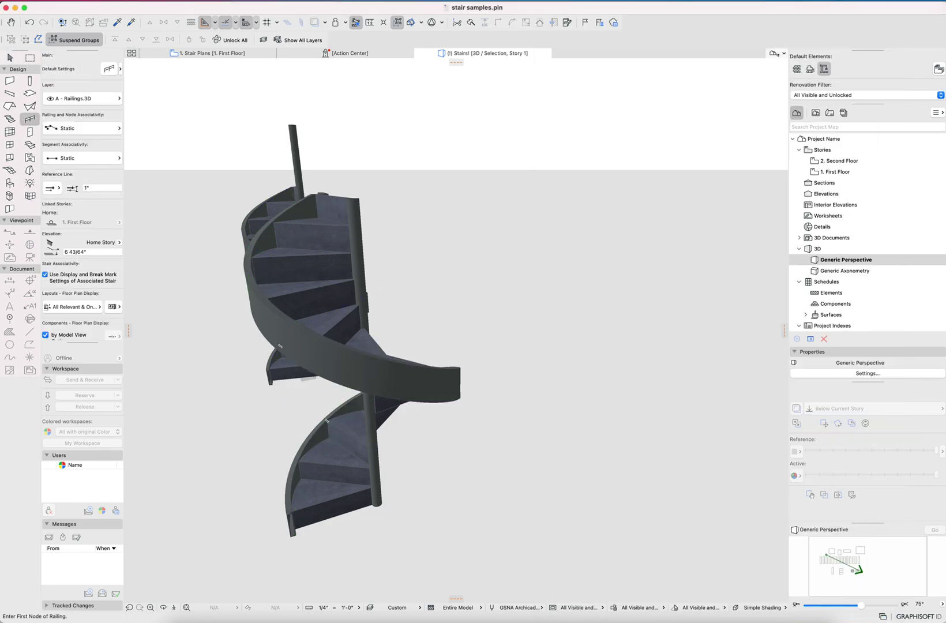
Select the right-hand stair's railing and open its settings on the Rails page
shift+middle_drag(309, 378, 439, 424)
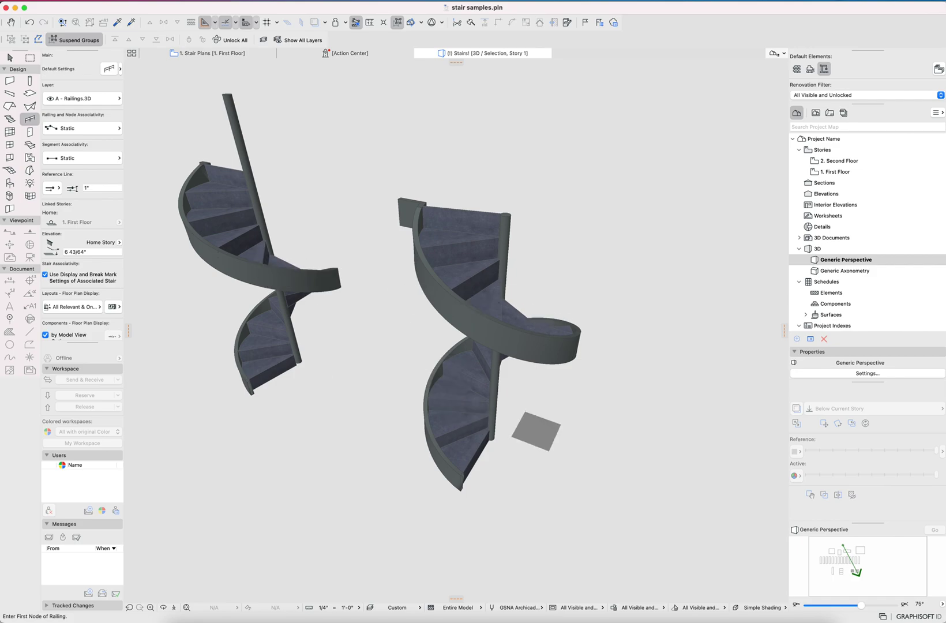
key(Escape)
click(539, 347)
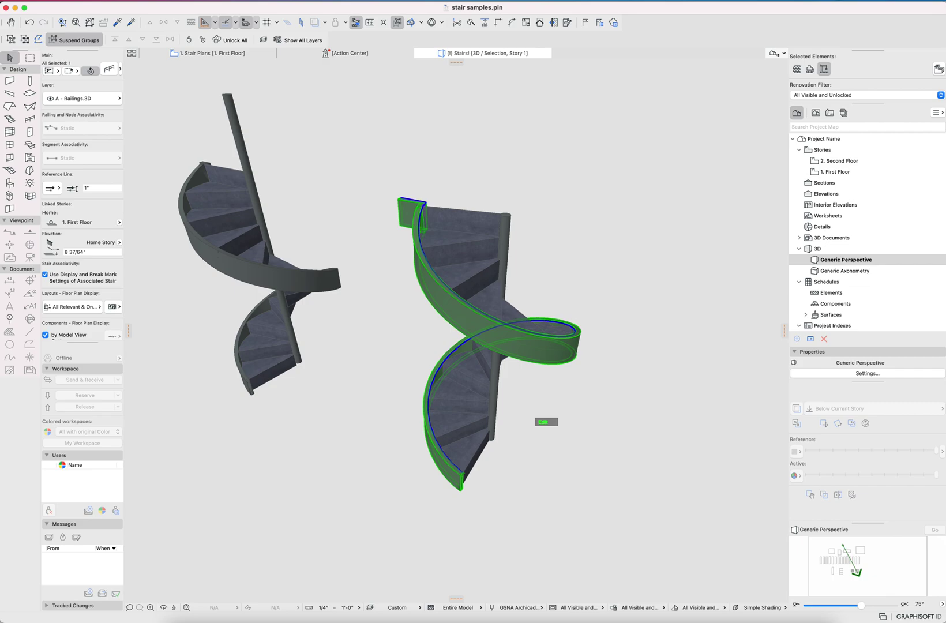
key(super+t)
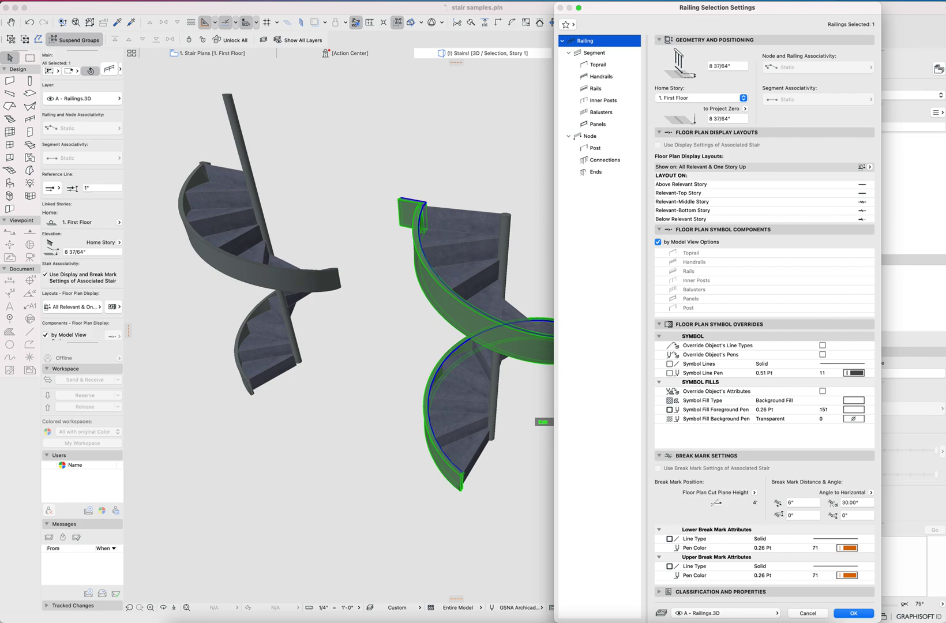
click(595, 88)
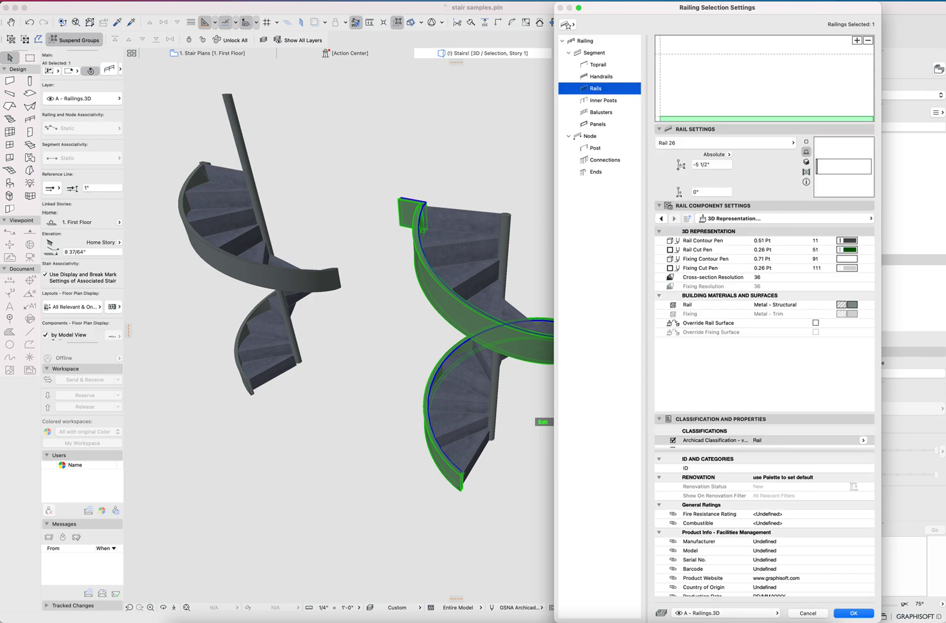
click(595, 52)
click(595, 88)
Change the rail material to Wood - Structural and confirm the railing settings
click(775, 305)
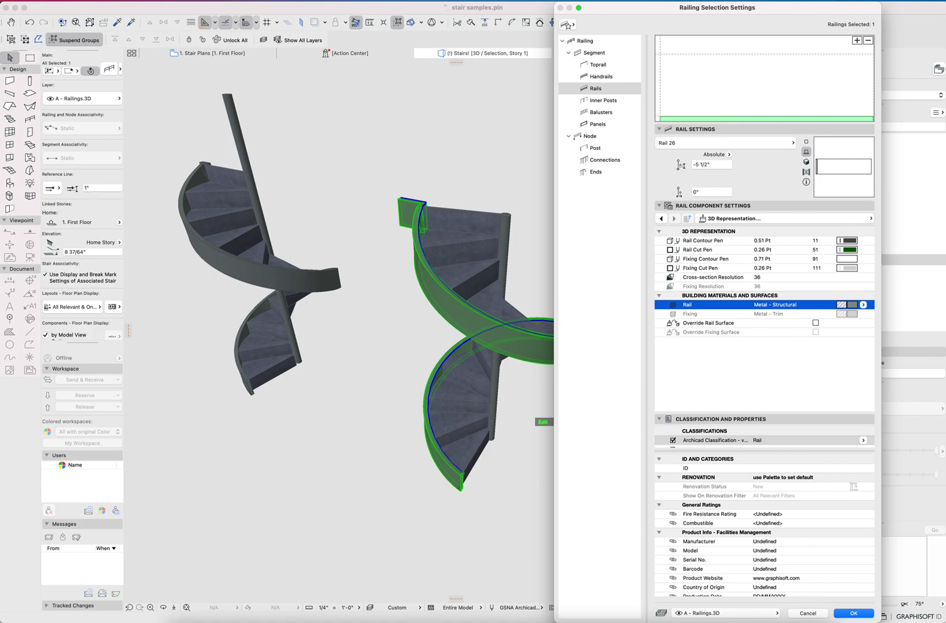
click(863, 305)
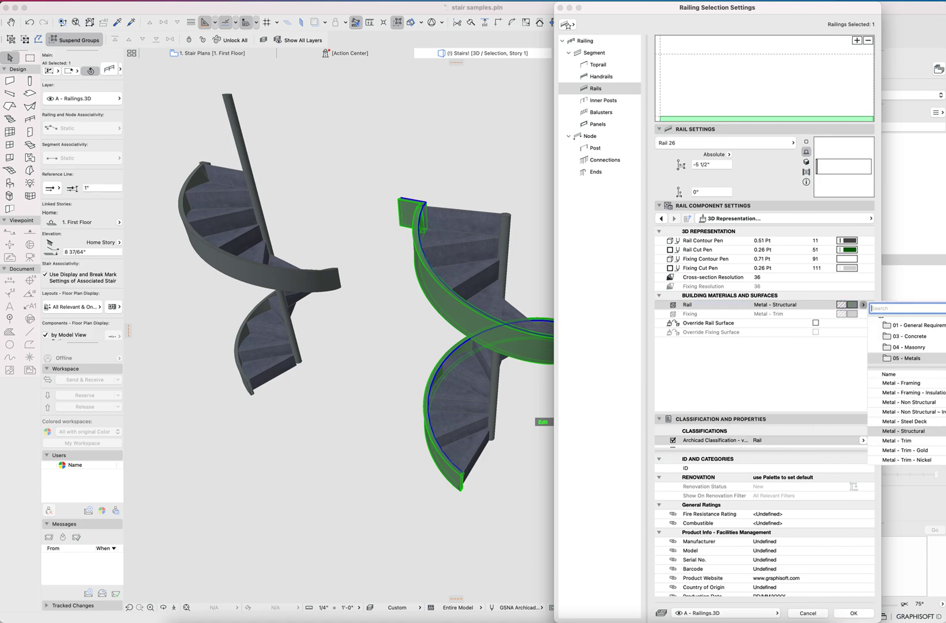
text(fra)
key(BackSpace)
key(BackSpace)
key(BackSpace)
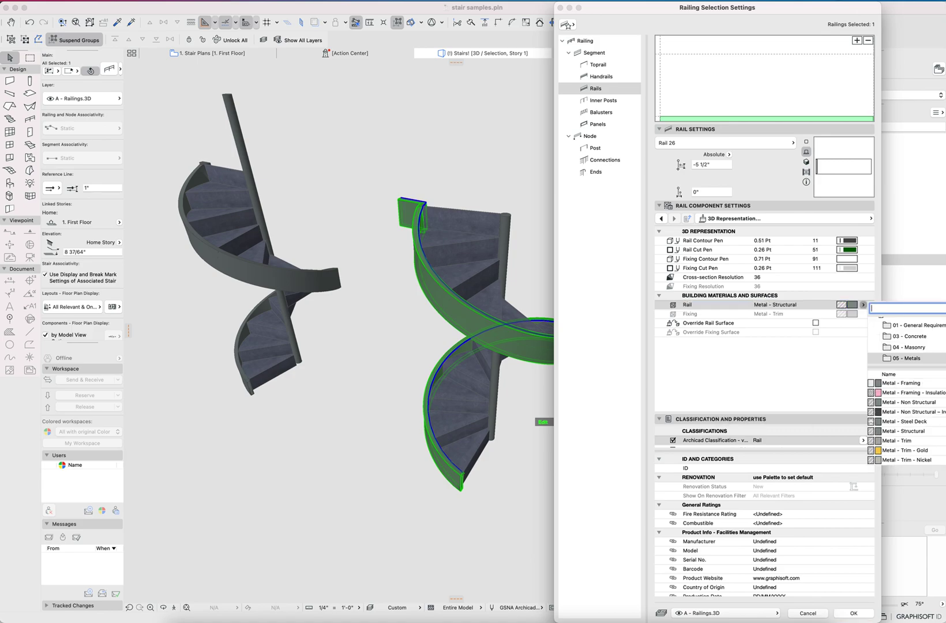
text(struc)
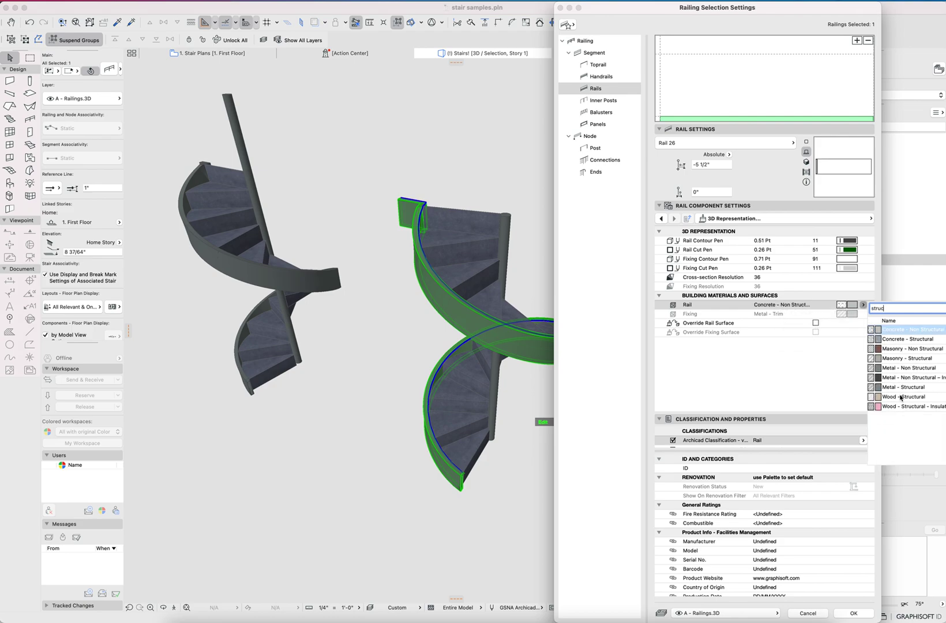
click(903, 397)
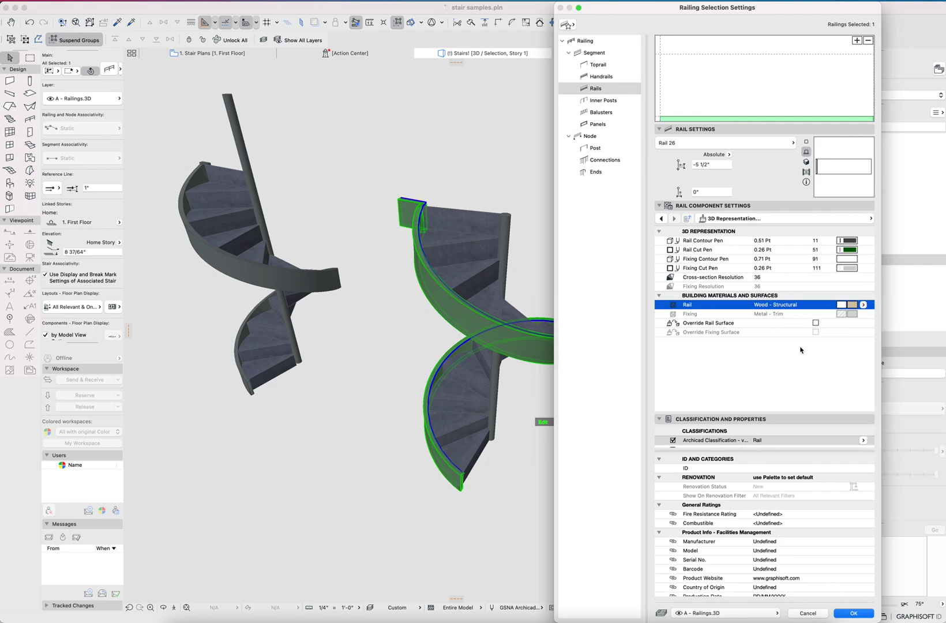
key(Return)
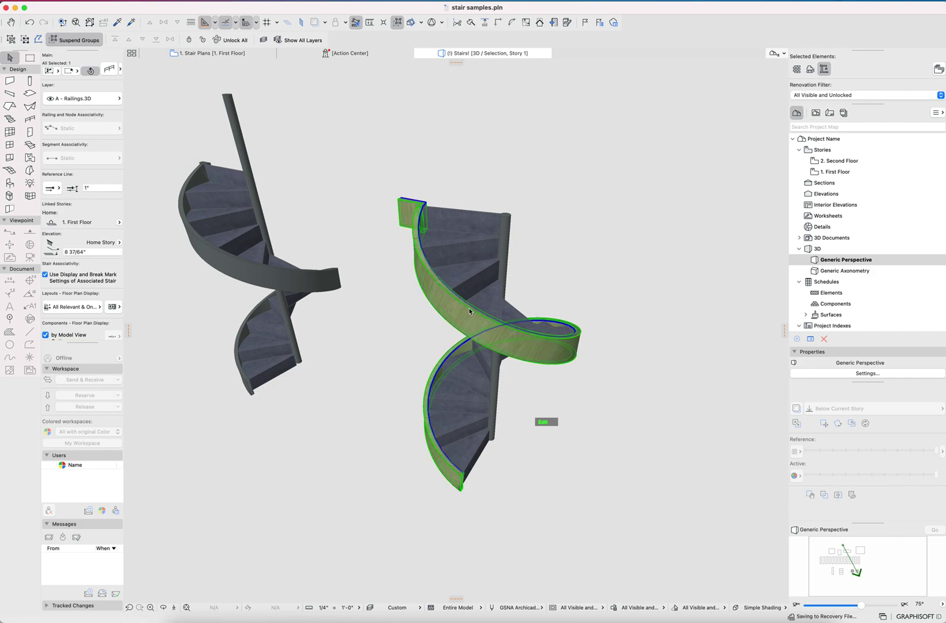
key(Escape)
shift+middle_drag(522, 329, 384, 279)
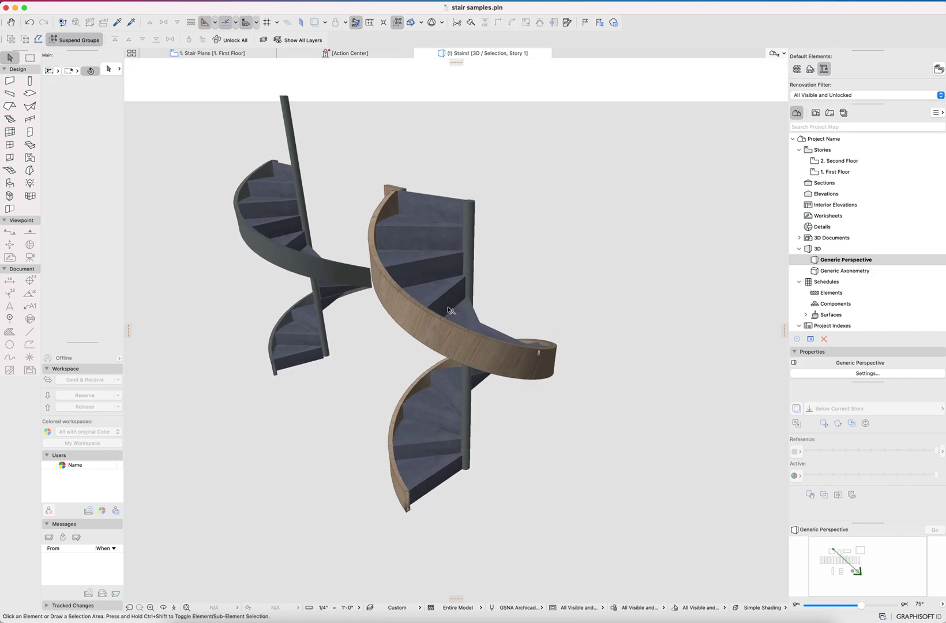
click(282, 271)
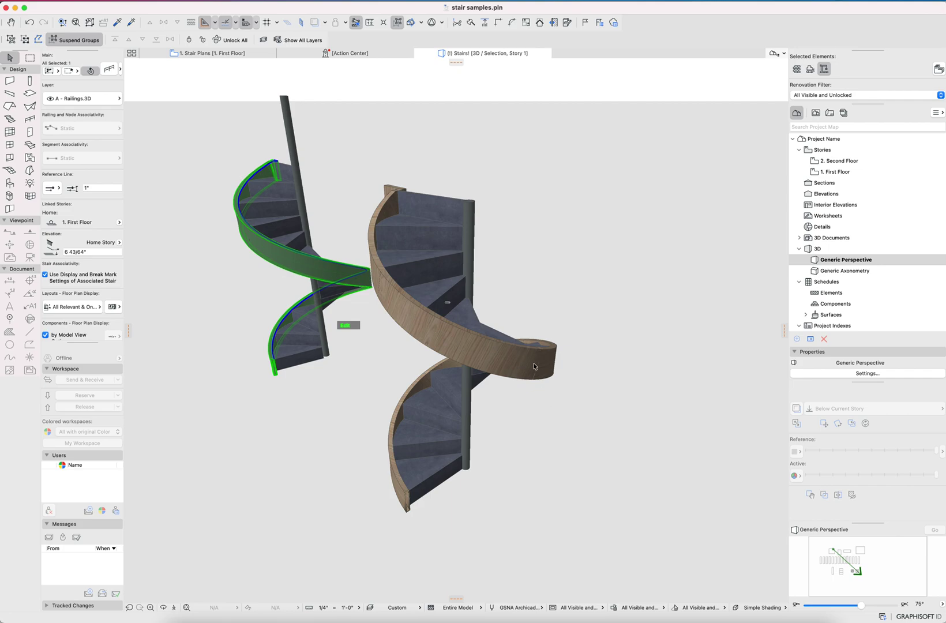
click(534, 366)
key(Escape)
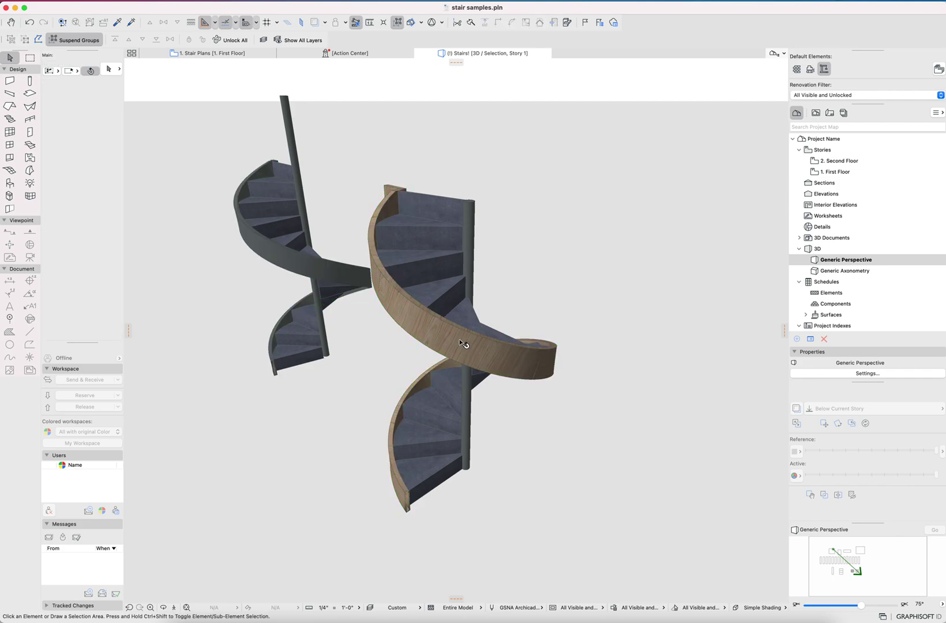
click(439, 345)
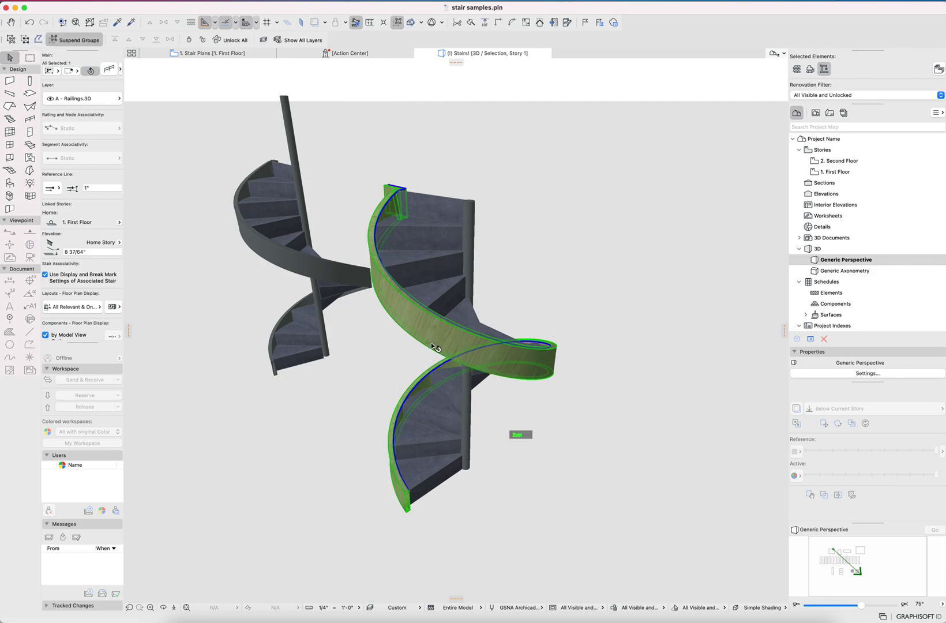
key(Escape)
shift+middle_drag(432, 320, 381, 344)
scroll(394, 334, down, 3)
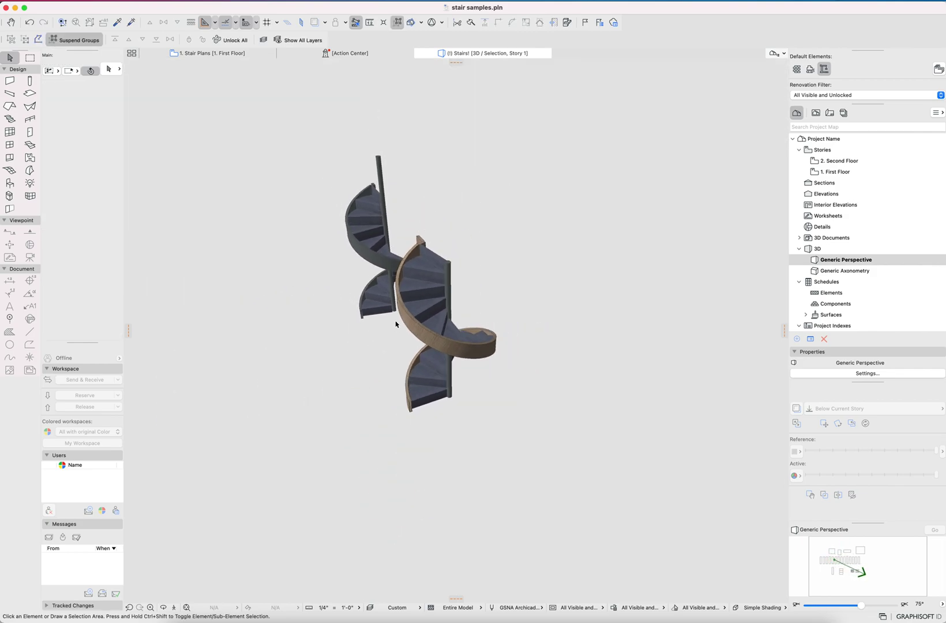
scroll(396, 320, up, 5)
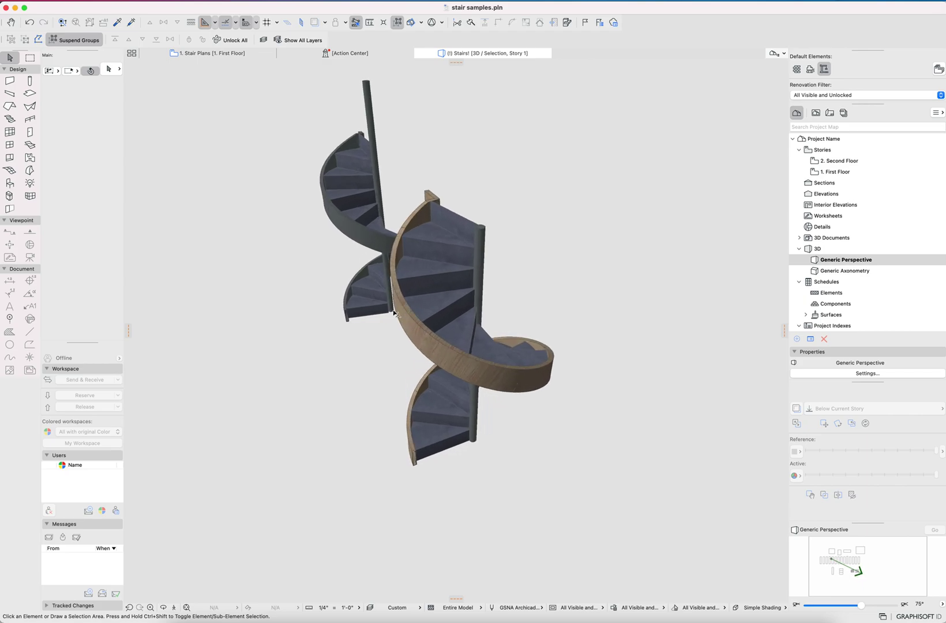
click(464, 314)
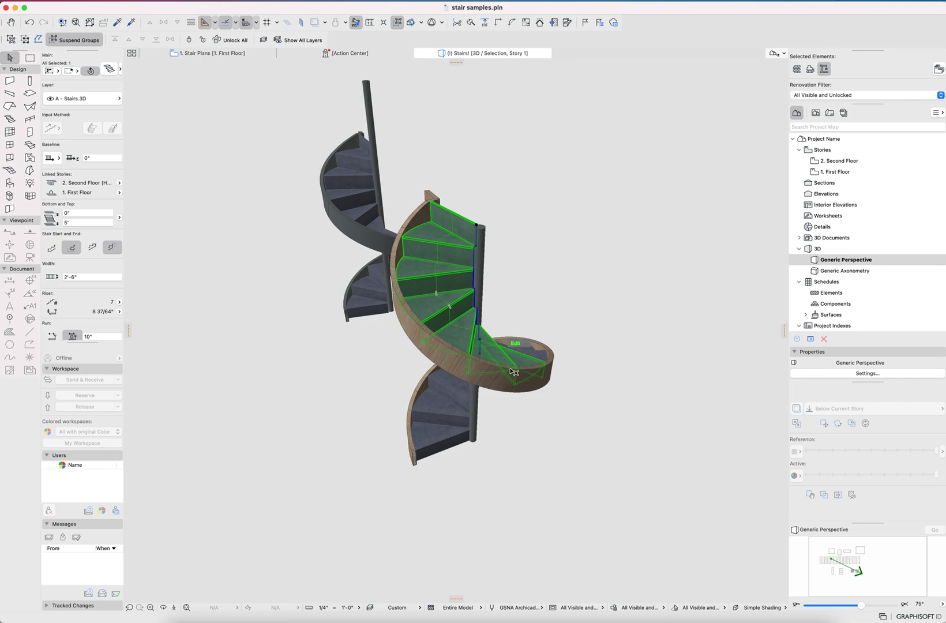
shift+middle_drag(455, 399, 584, 349)
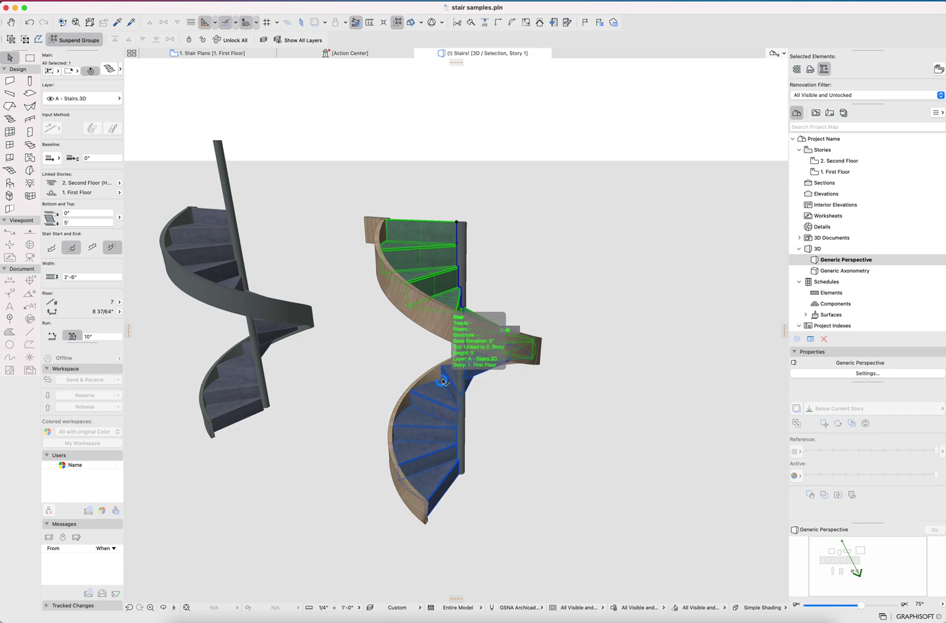
shift+middle_drag(443, 382, 431, 379)
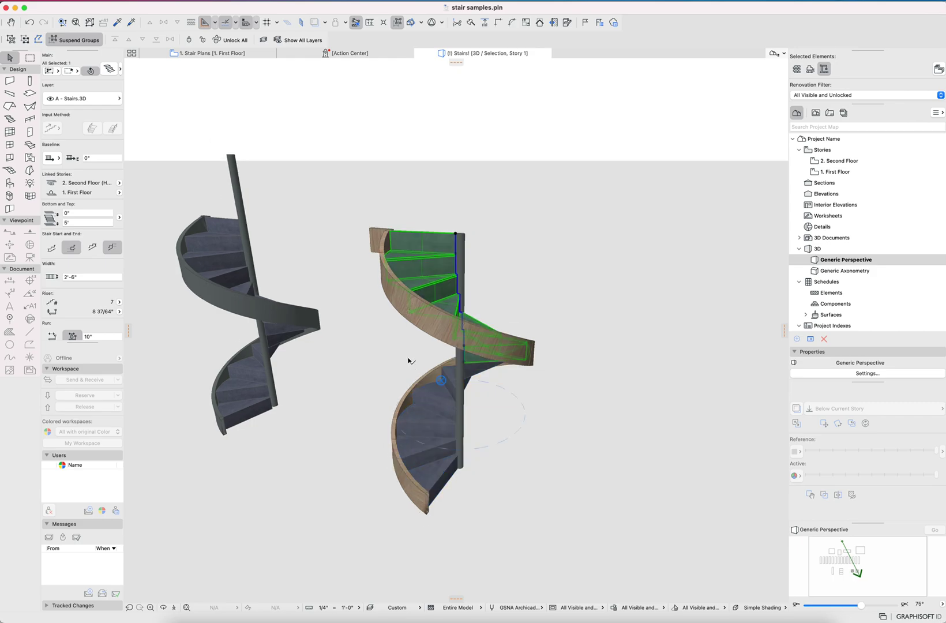
click(407, 358)
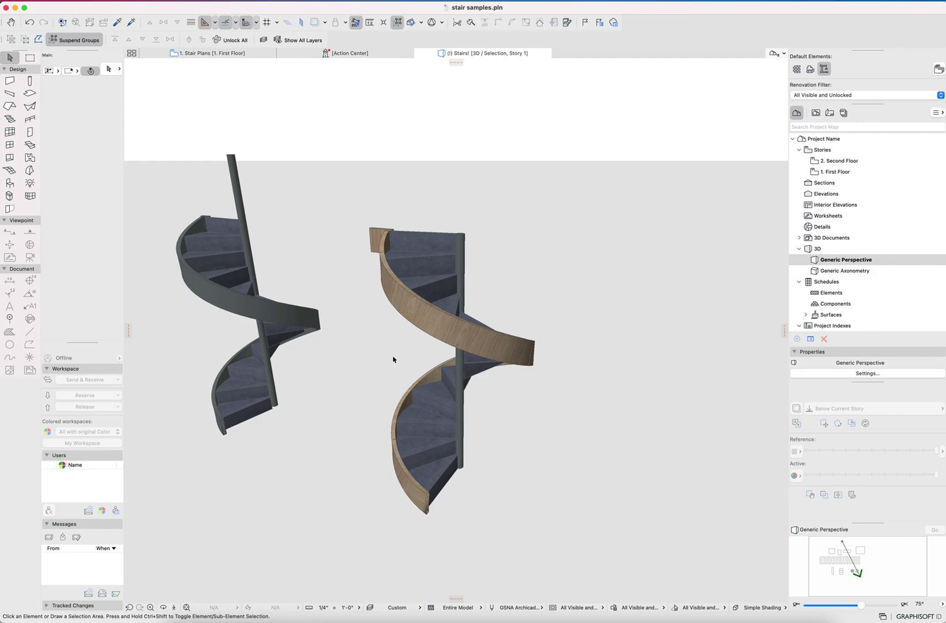
click(437, 393)
click(434, 278)
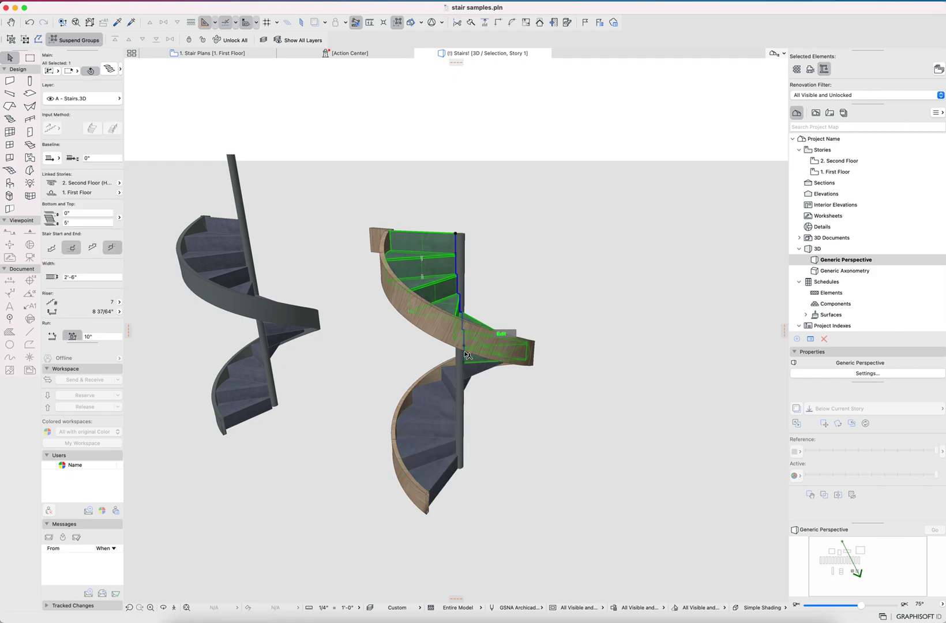
click(440, 327)
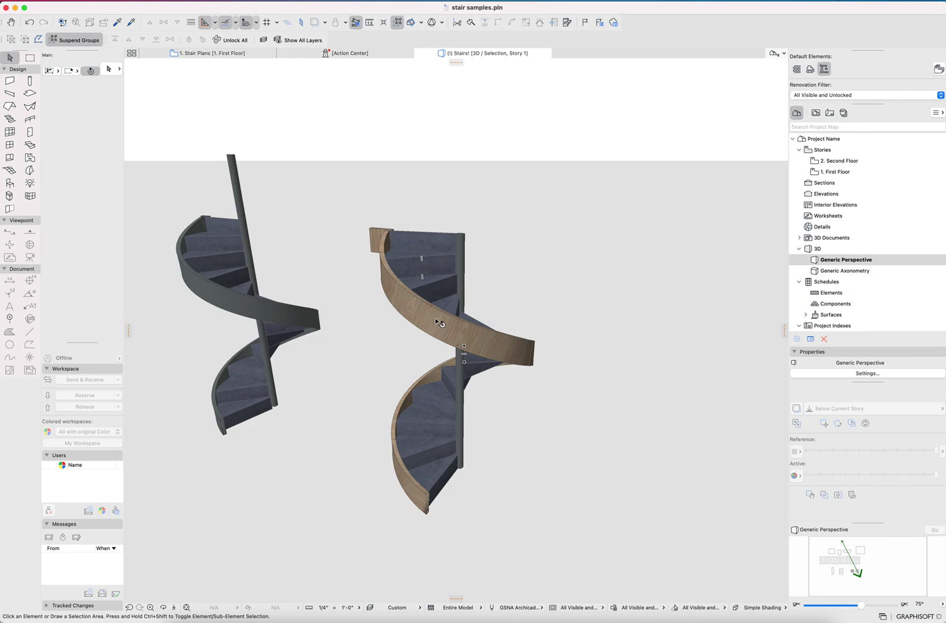
Move the selected stair railing up from its bottom corner to a new position
key(super+shift+d)
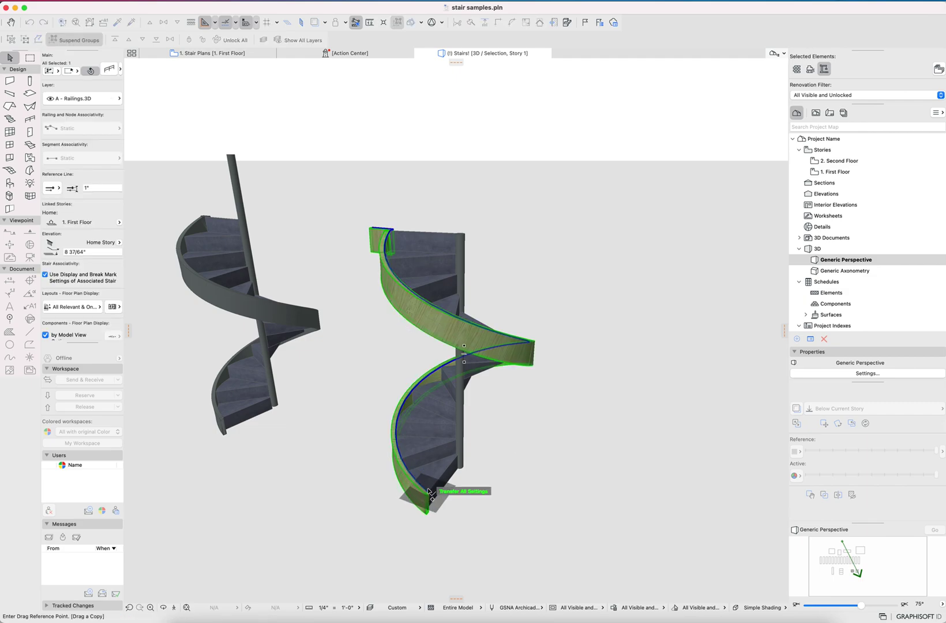
click(429, 492)
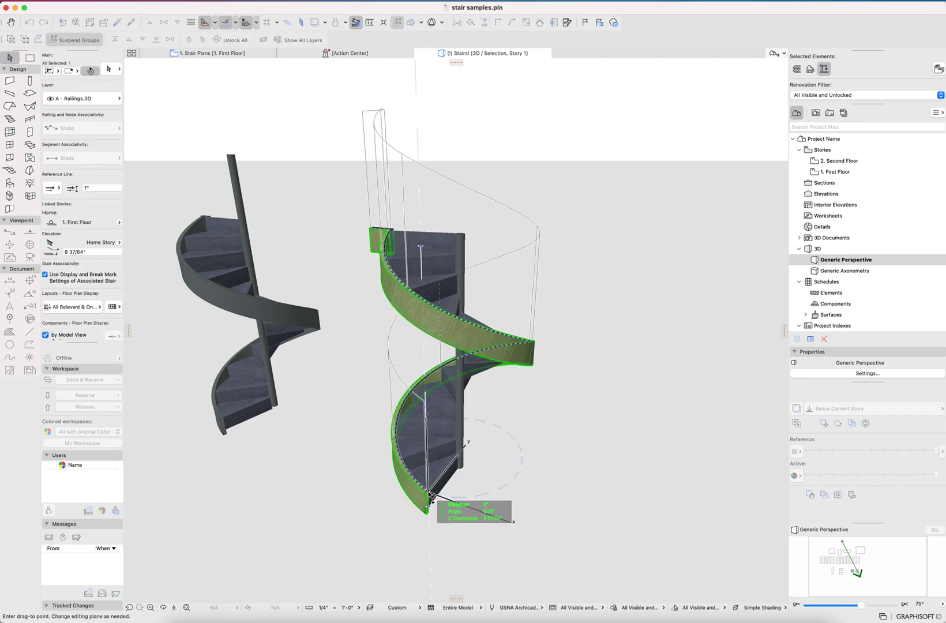
click(429, 463)
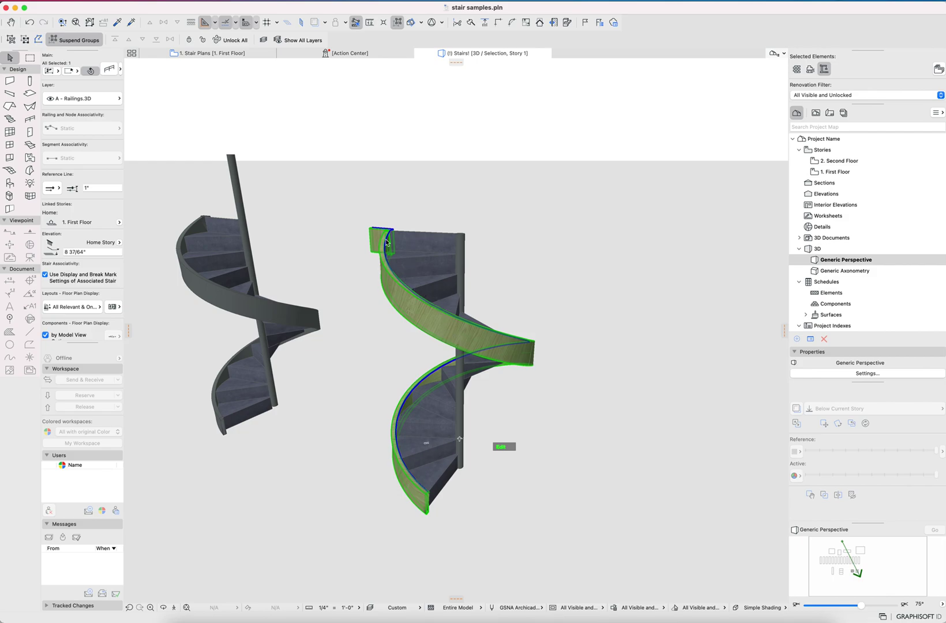
In the railing's settings, remove a baluster from the segment pattern, leaving Railing Post 26 balusters
double_click(483, 355)
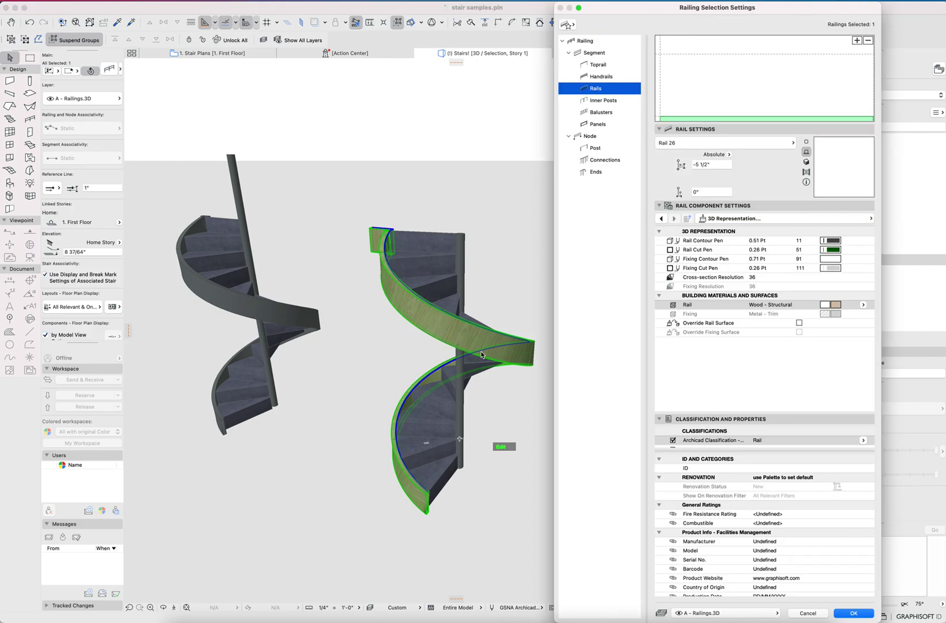
click(598, 76)
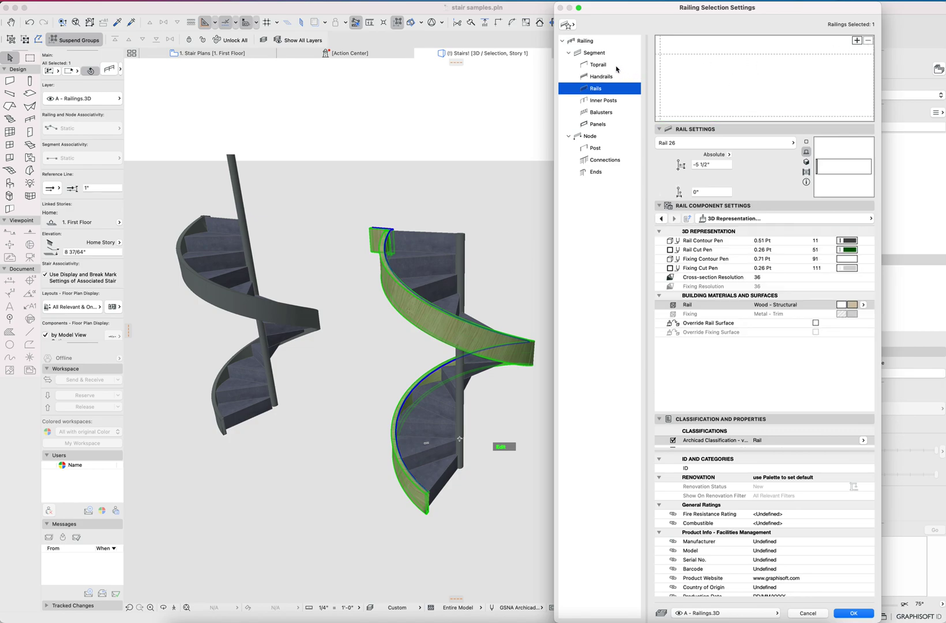
click(608, 66)
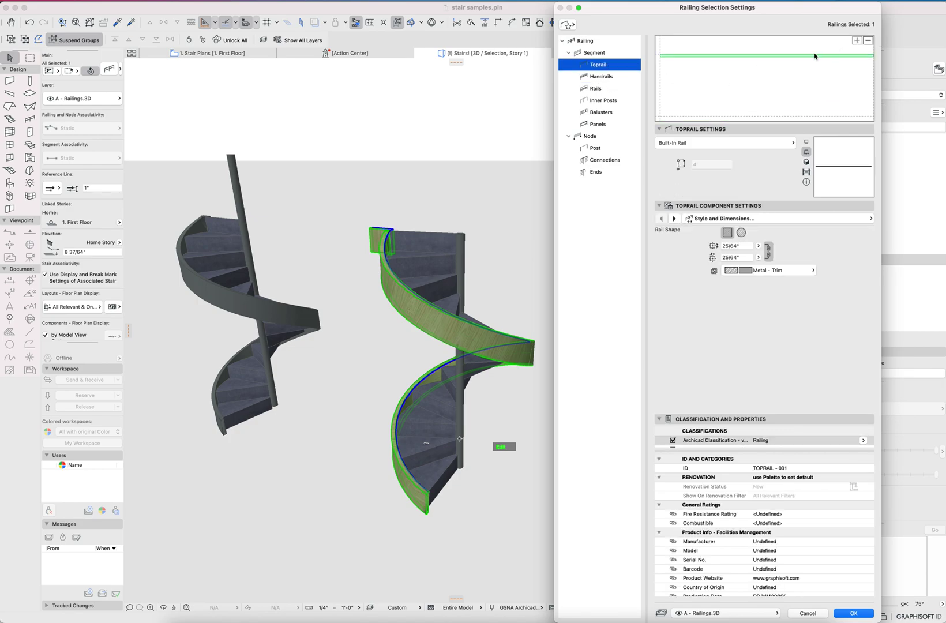
click(598, 113)
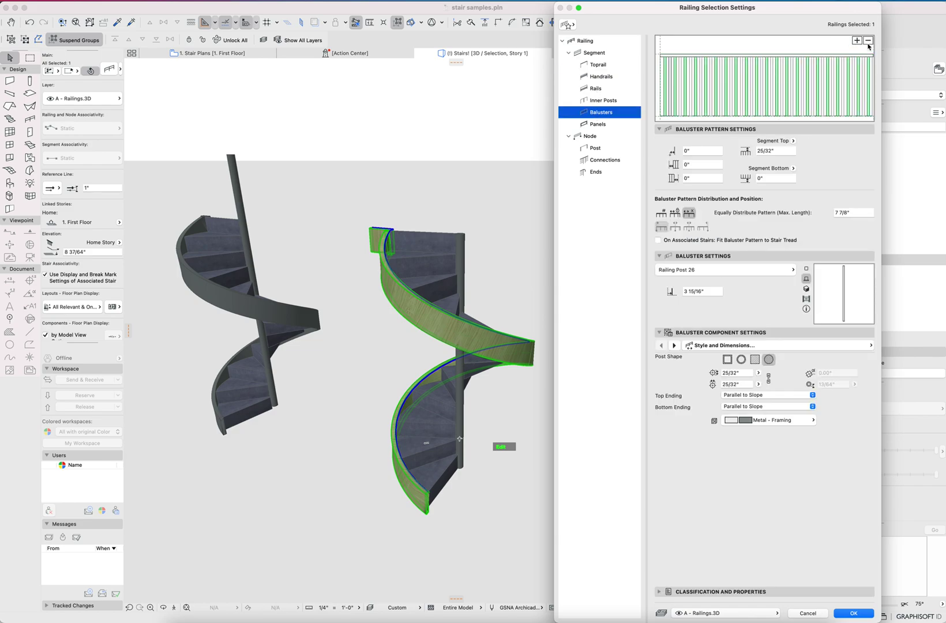
click(869, 41)
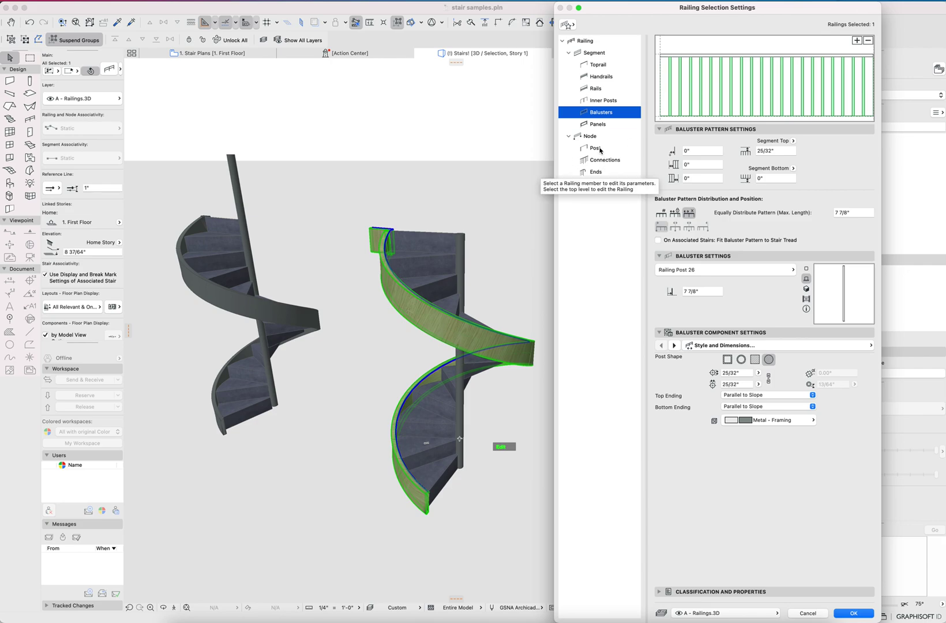
click(701, 271)
Switch the balusters to Built-In Post with 5" height and 5" equal-distribution spacing
click(701, 273)
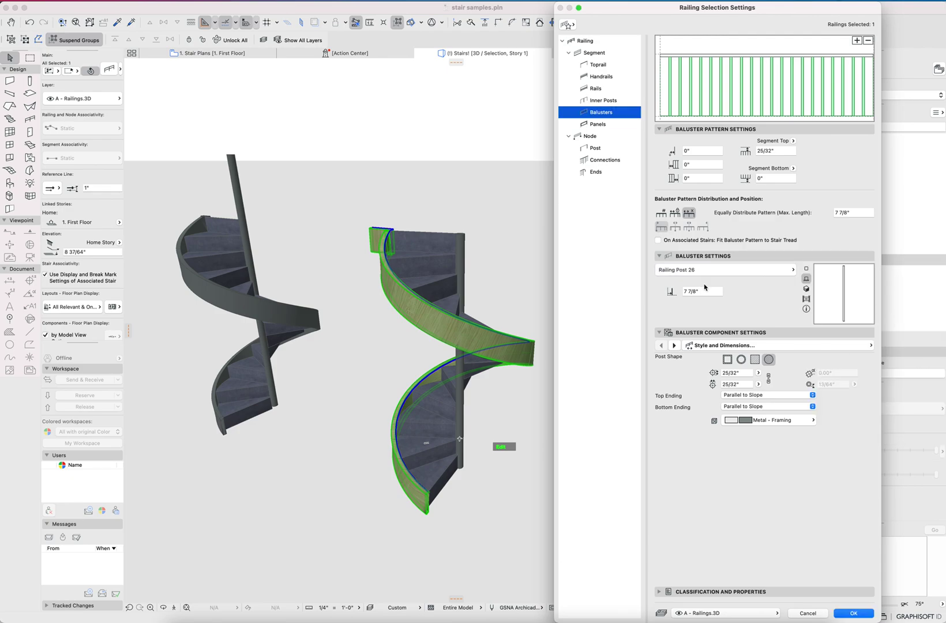
click(699, 274)
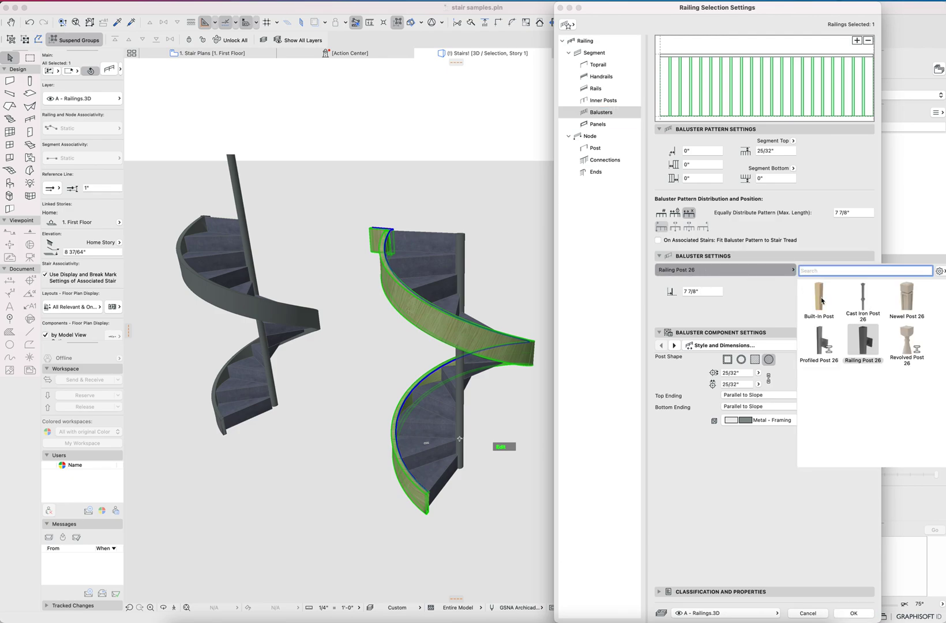
click(820, 297)
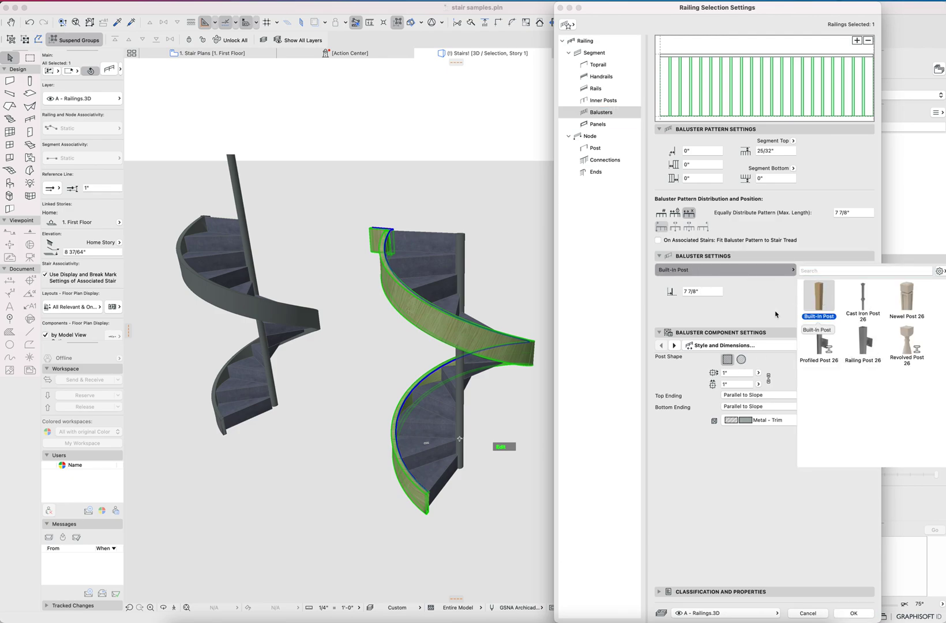
click(736, 373)
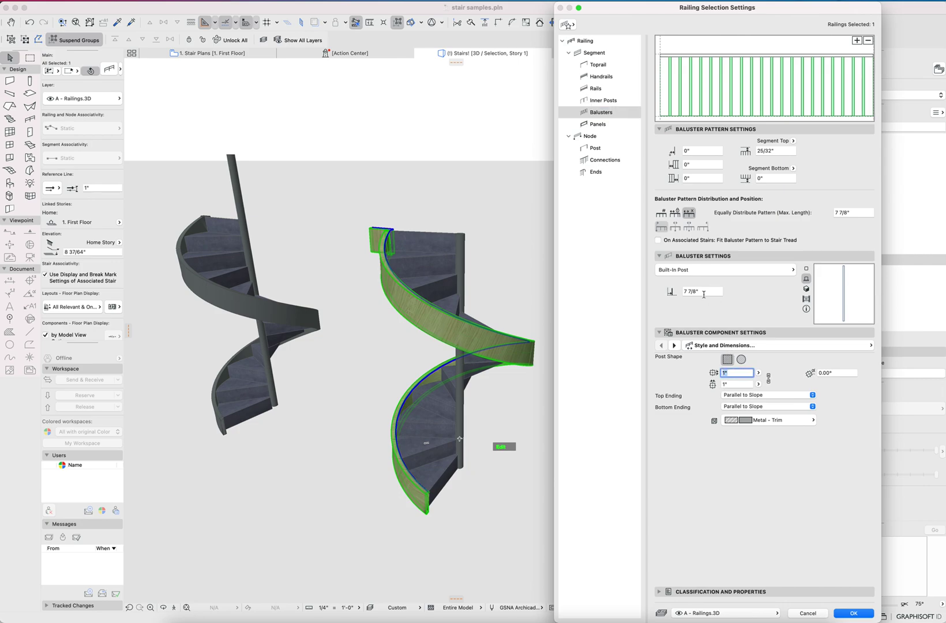
click(704, 291)
text(5)
key(Tab)
click(859, 212)
text(5)
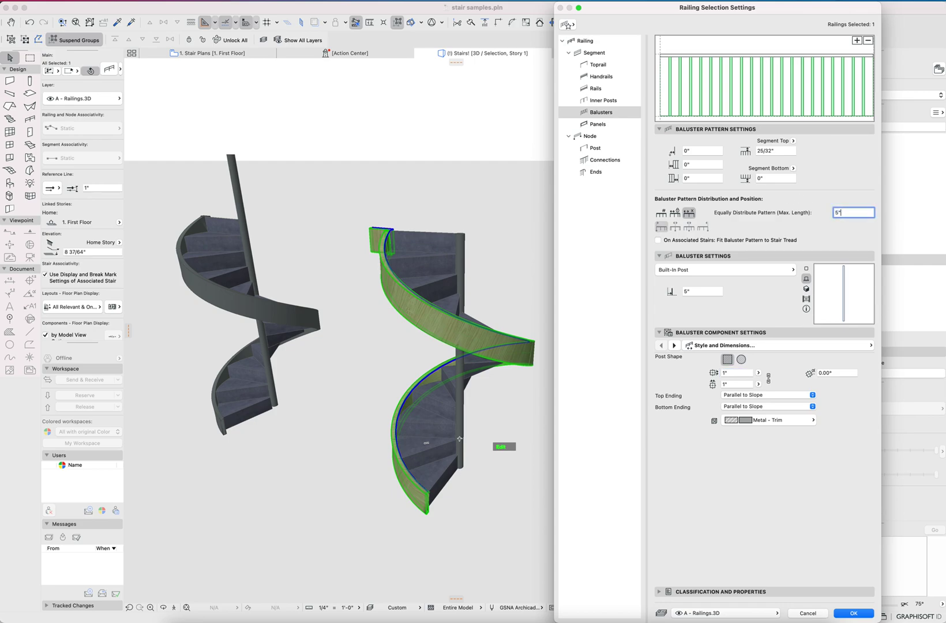
key(Tab)
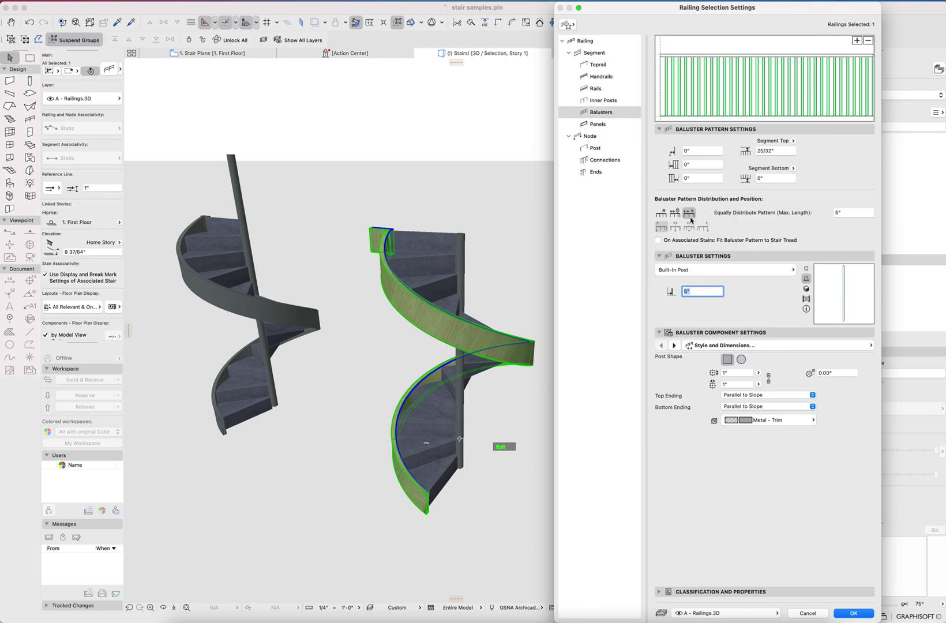
Set the railing's node posts to Built-In Post and apply the railing settings
click(596, 148)
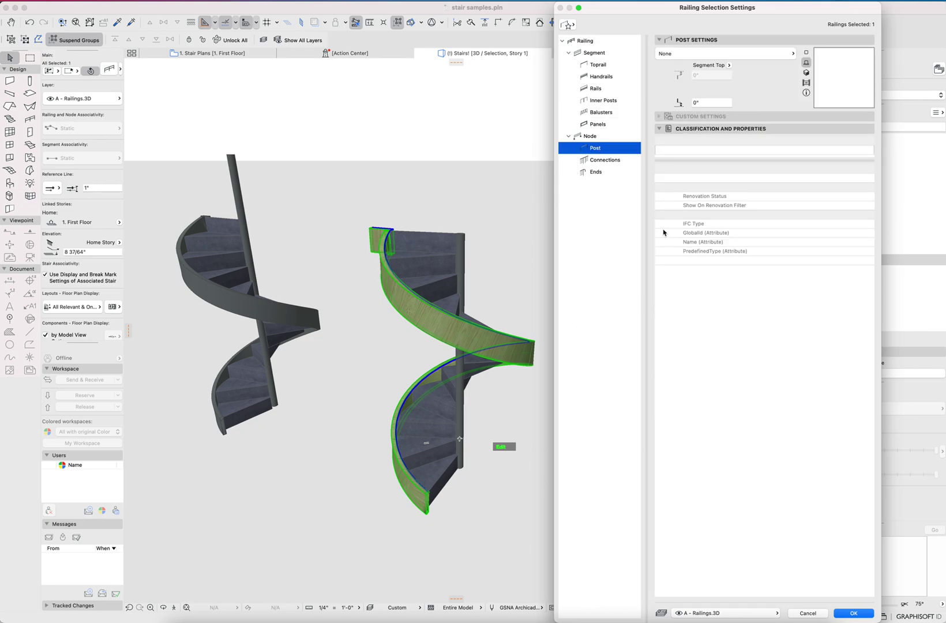
click(688, 54)
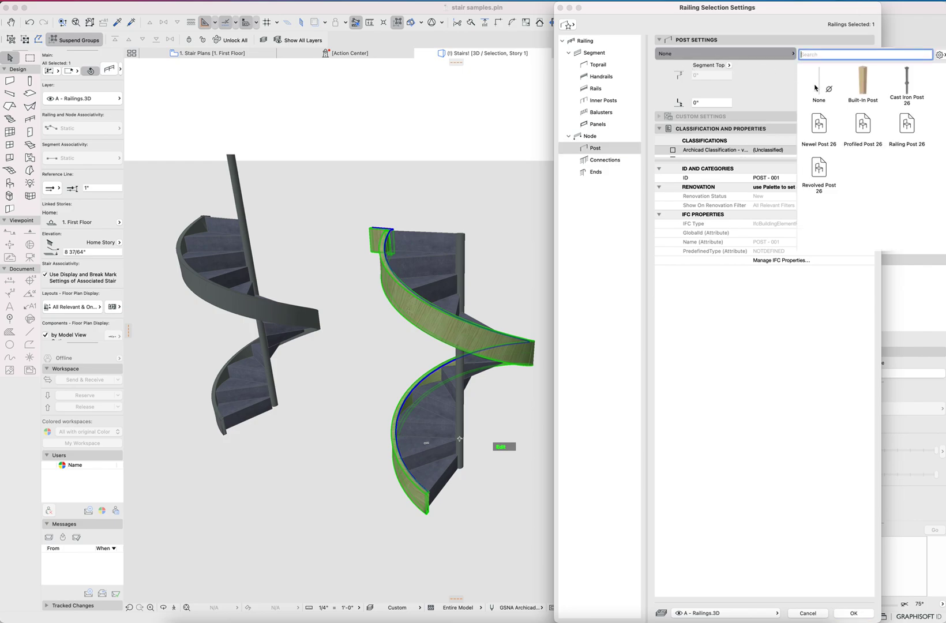
click(860, 87)
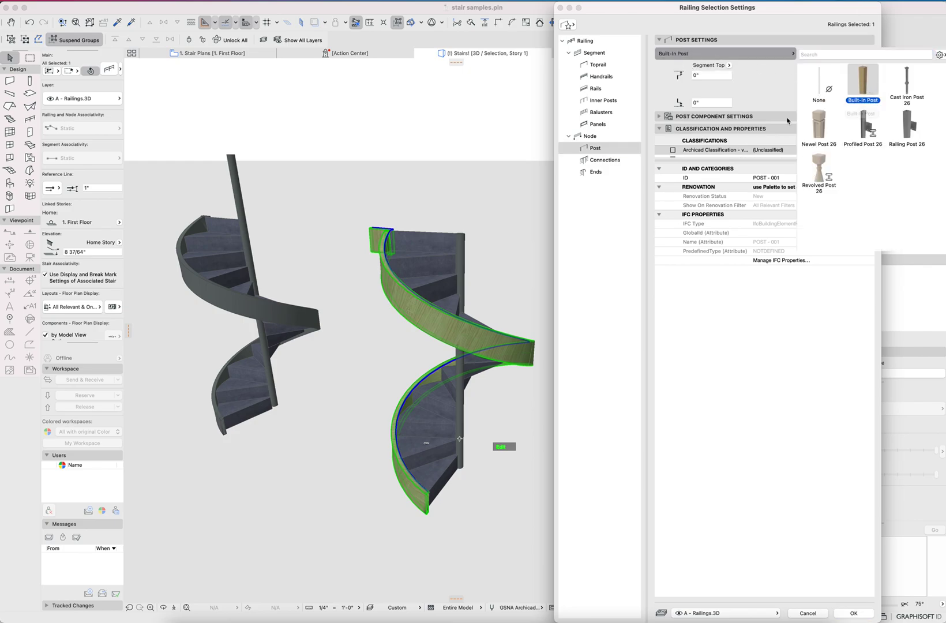
click(661, 119)
click(660, 117)
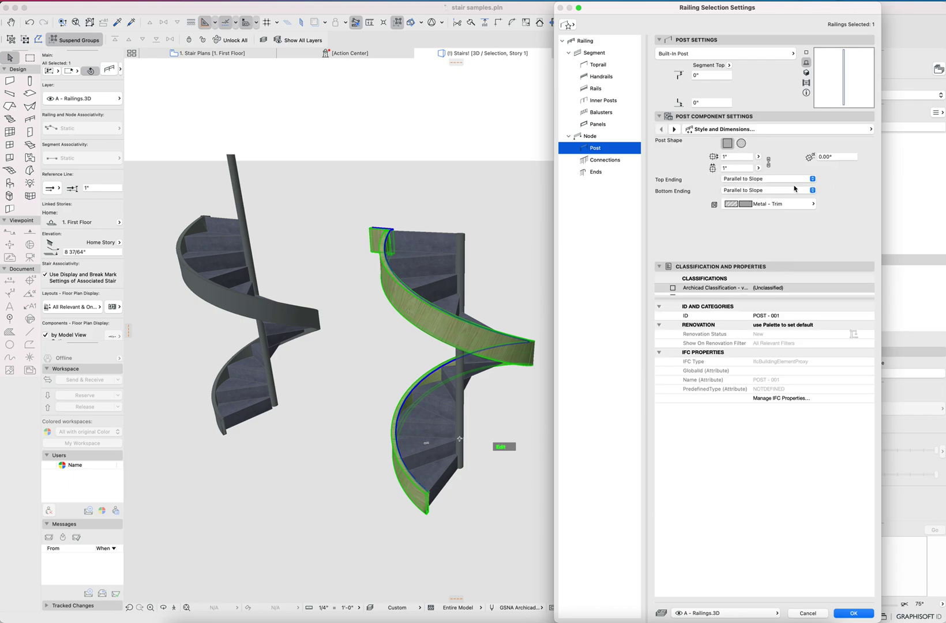
key(Return)
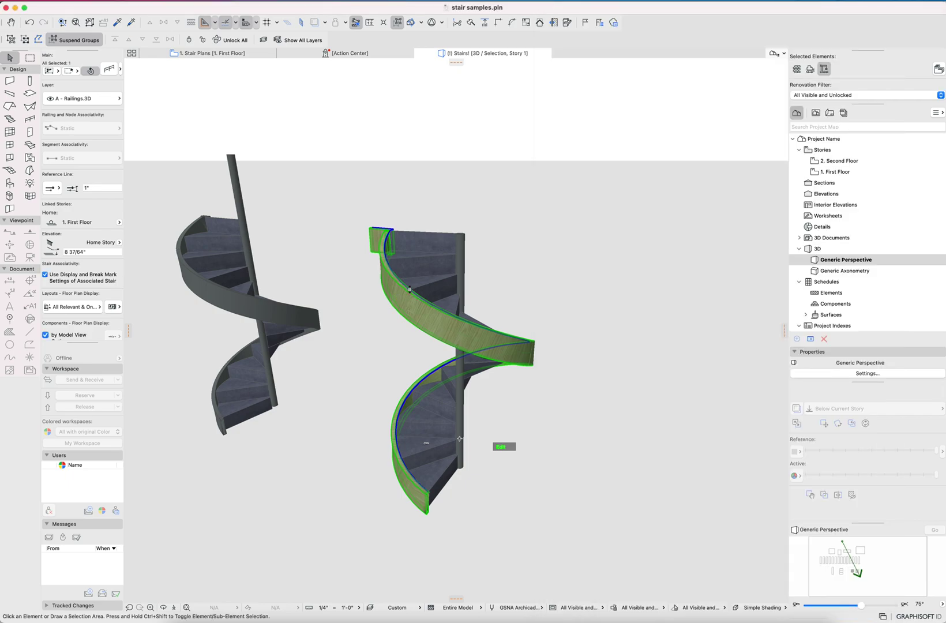
View the spiral stair from above and reopen Railing Selection Settings for its railing
scroll(410, 275, up, 5)
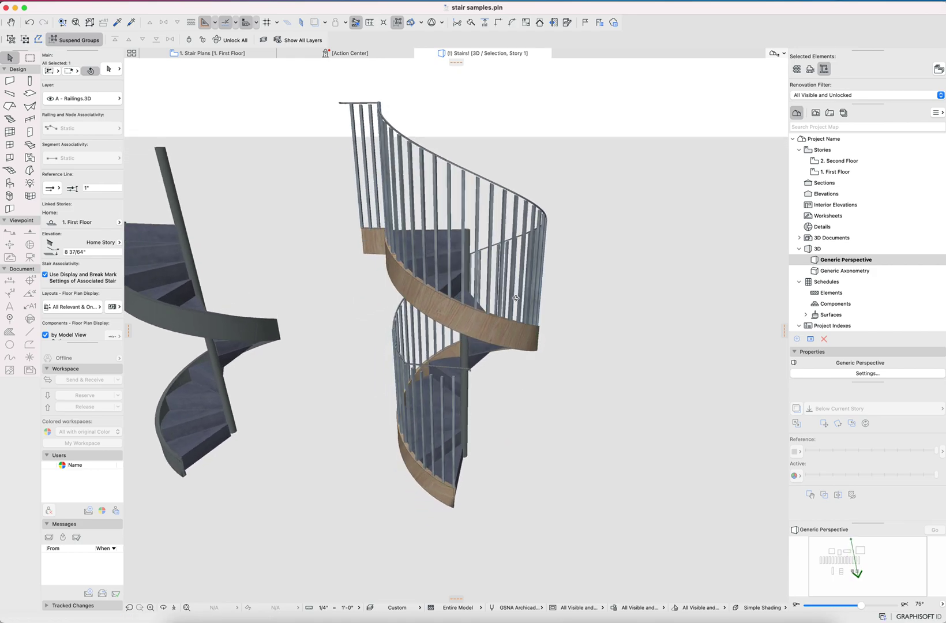
shift+middle_drag(568, 292, 649, 317)
shift+middle_drag(435, 219, 485, 265)
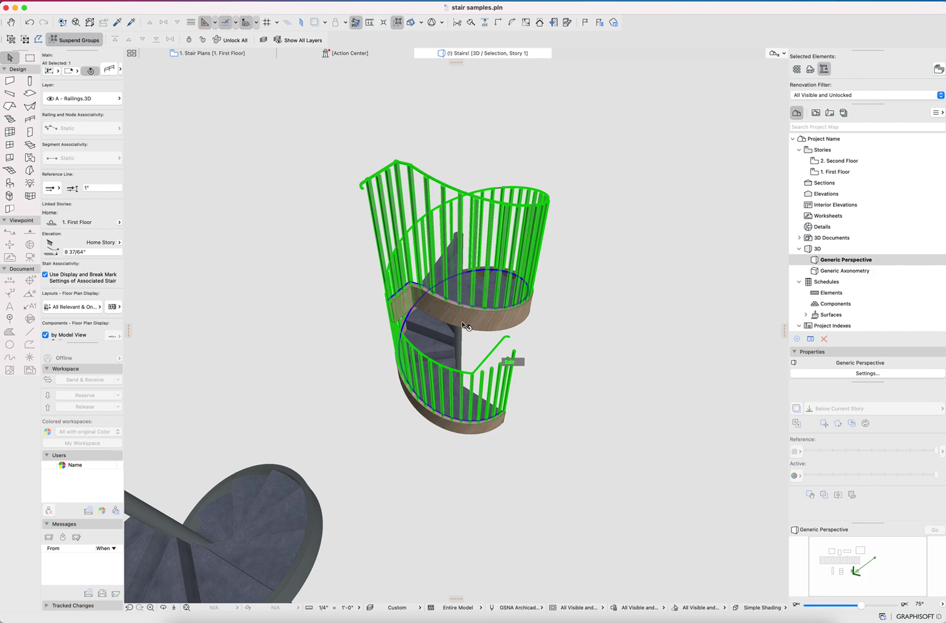
scroll(465, 326, up, 1)
scroll(479, 362, up, 5)
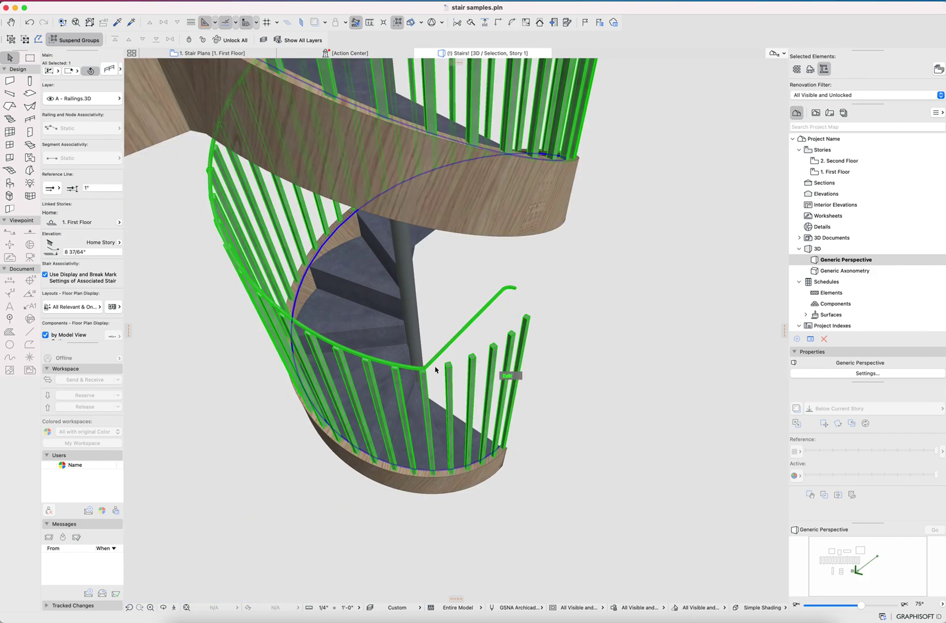
key(super+t)
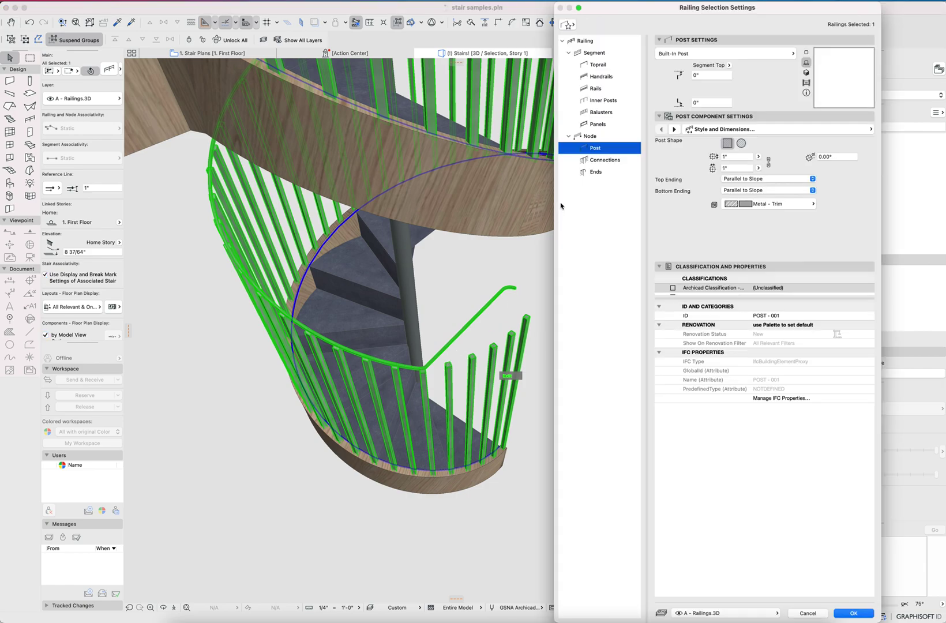
Set the toprail profile to Profiled Rail 26 and turn off its fixings
click(598, 66)
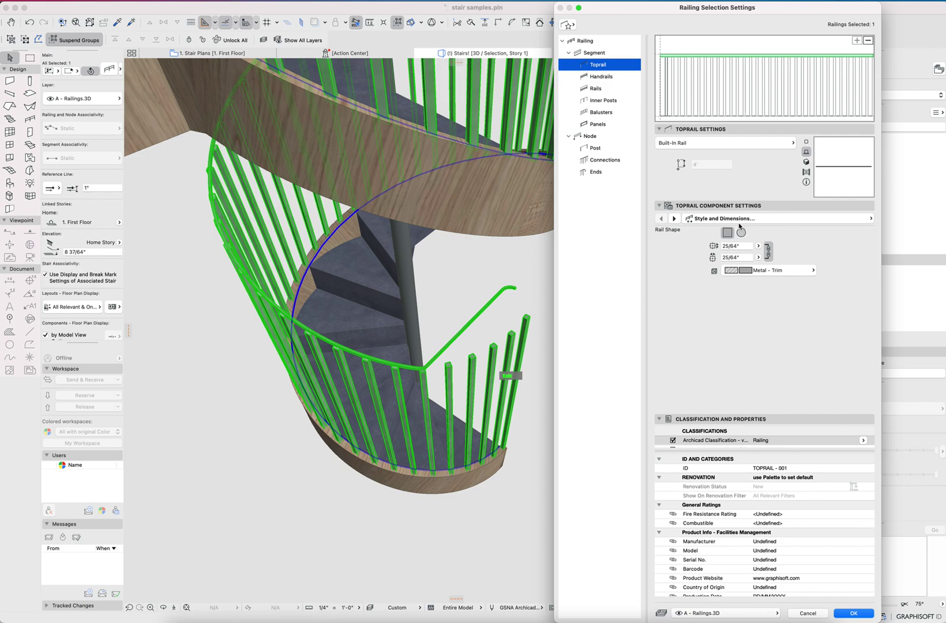
click(721, 143)
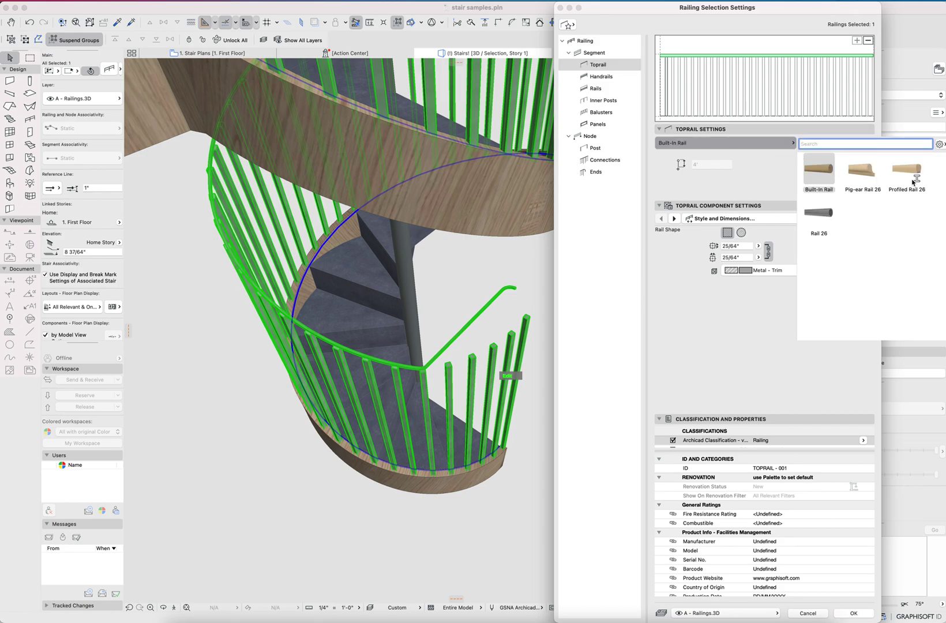
click(909, 173)
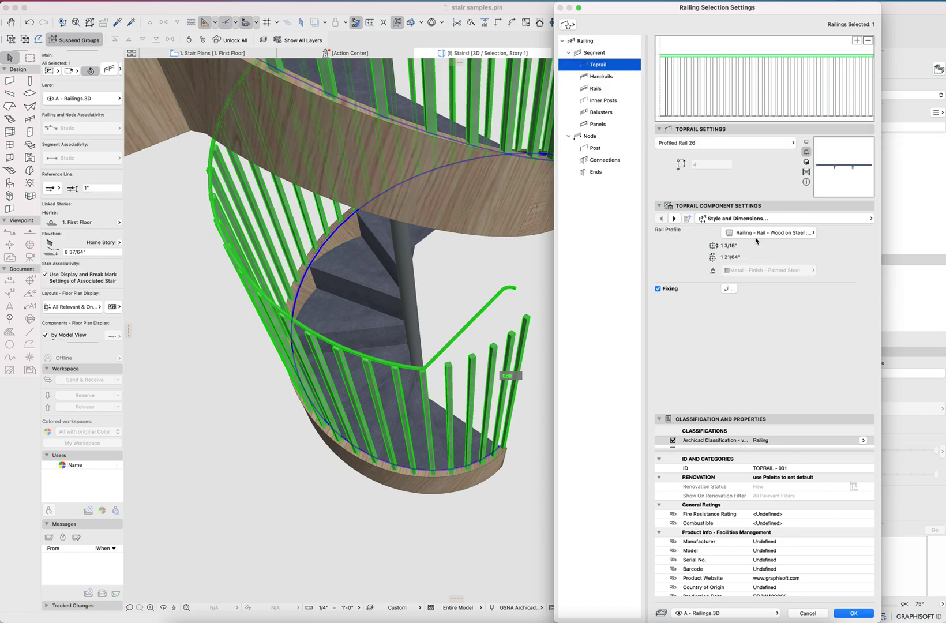
click(671, 290)
Make the toprail ends straight with both end values 0, and apply the settings
click(596, 172)
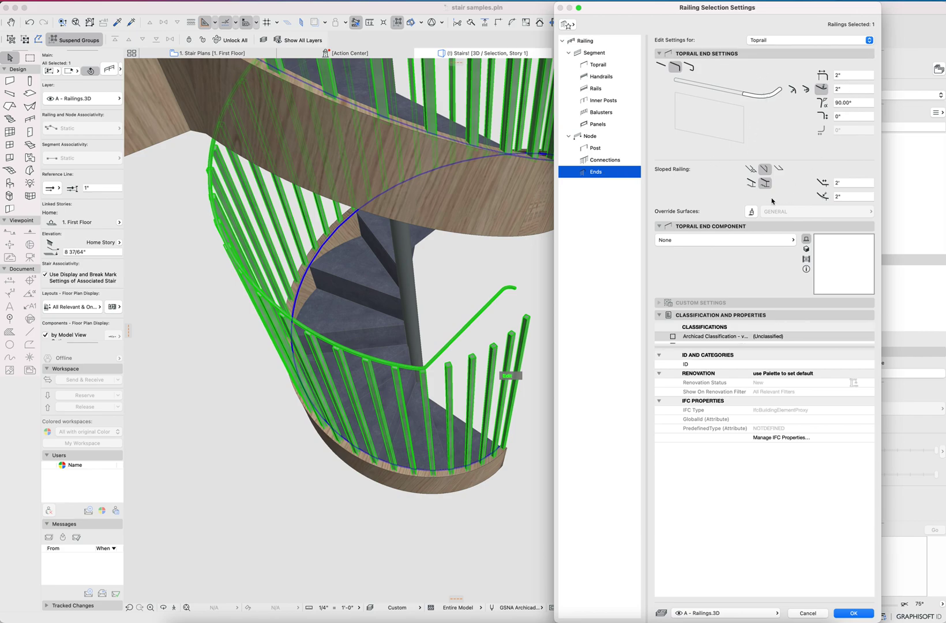
click(751, 182)
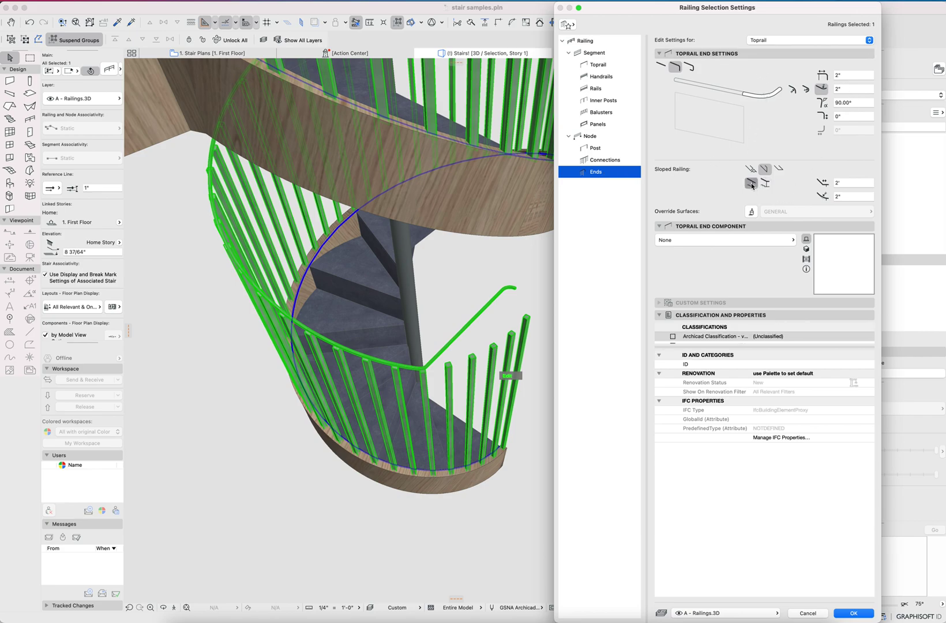
click(850, 75)
text(0)
key(Tab)
text(0)
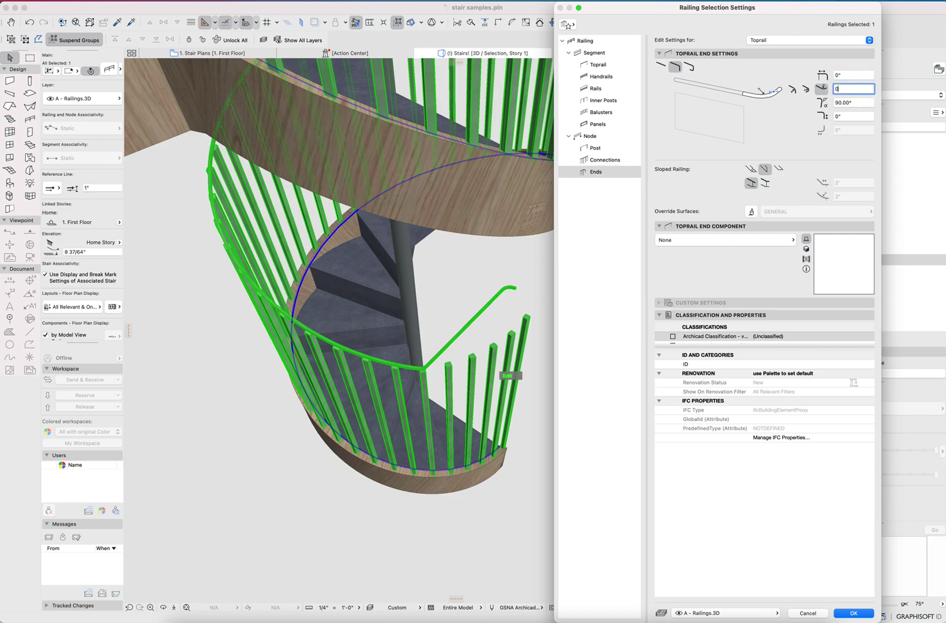
key(Tab)
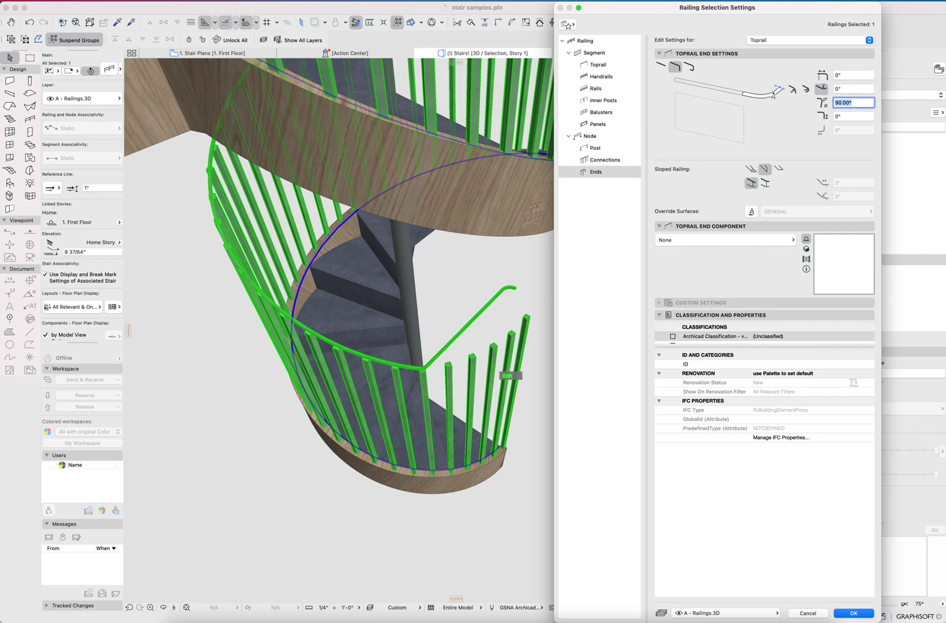
click(661, 67)
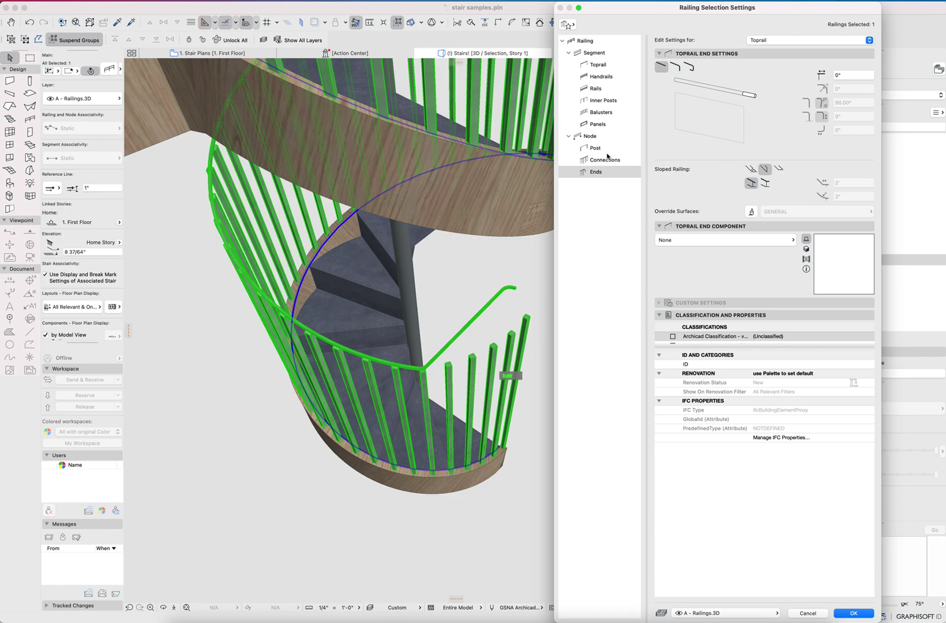
key(Return)
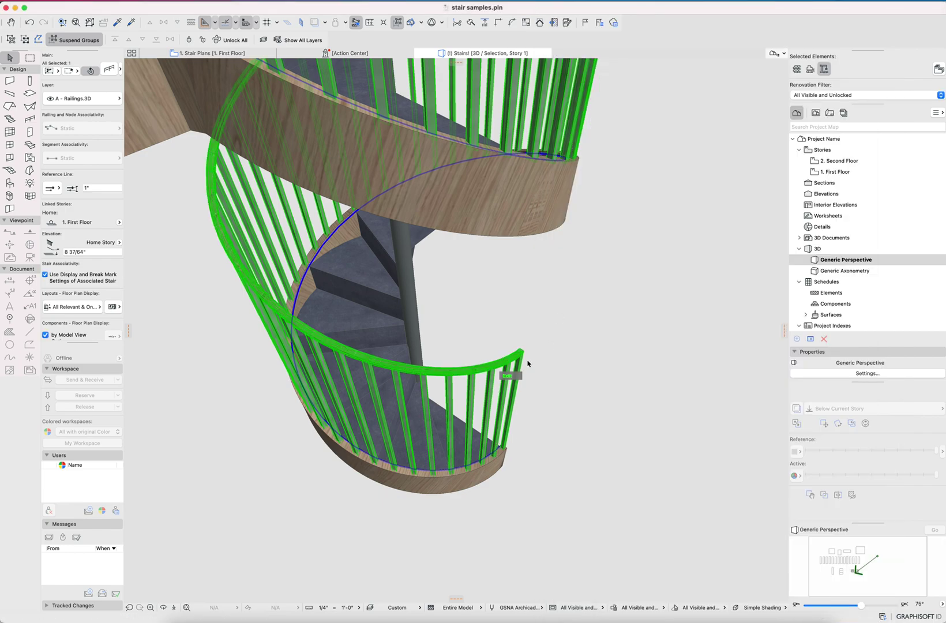
Deselect the railing and orbit around the spiral stair to review it
key(Escape)
shift+middle_drag(467, 376, 417, 365)
scroll(399, 345, down, 8)
scroll(400, 343, up, 3)
scroll(417, 365, up, 2)
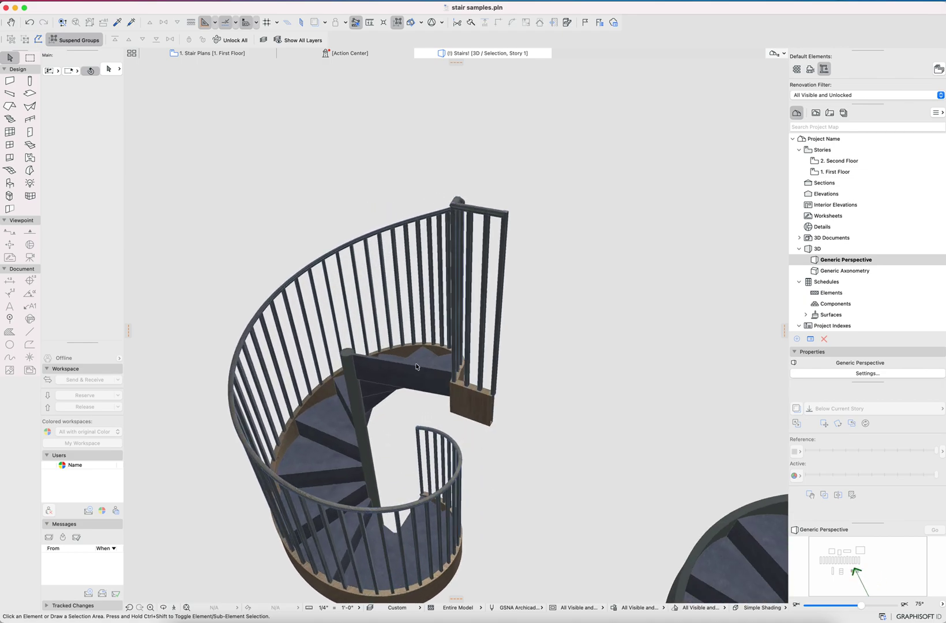
Stretch the central column's top to 14' and turn on Stair Headroom in Model View Options
click(357, 396)
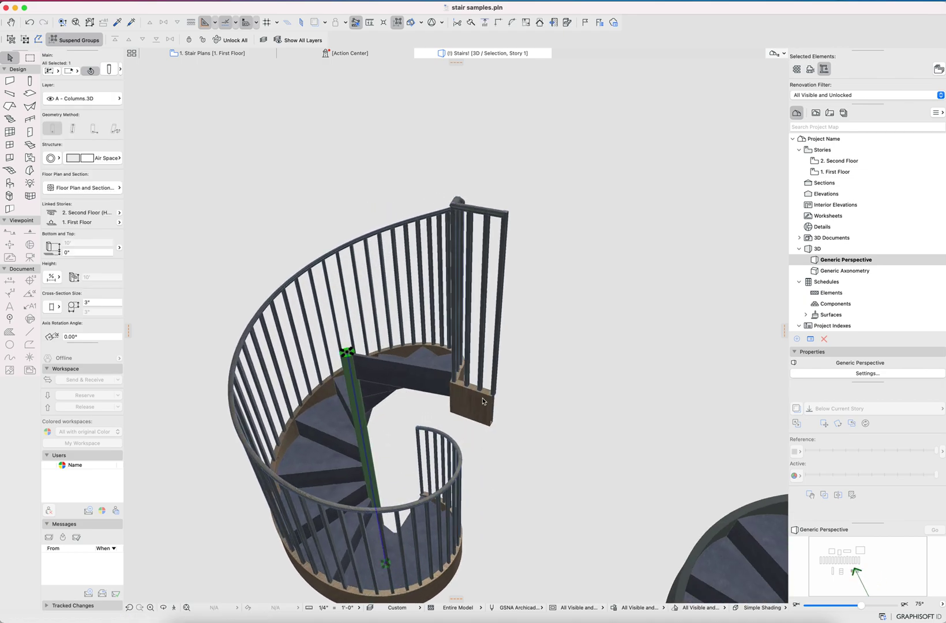
click(348, 353)
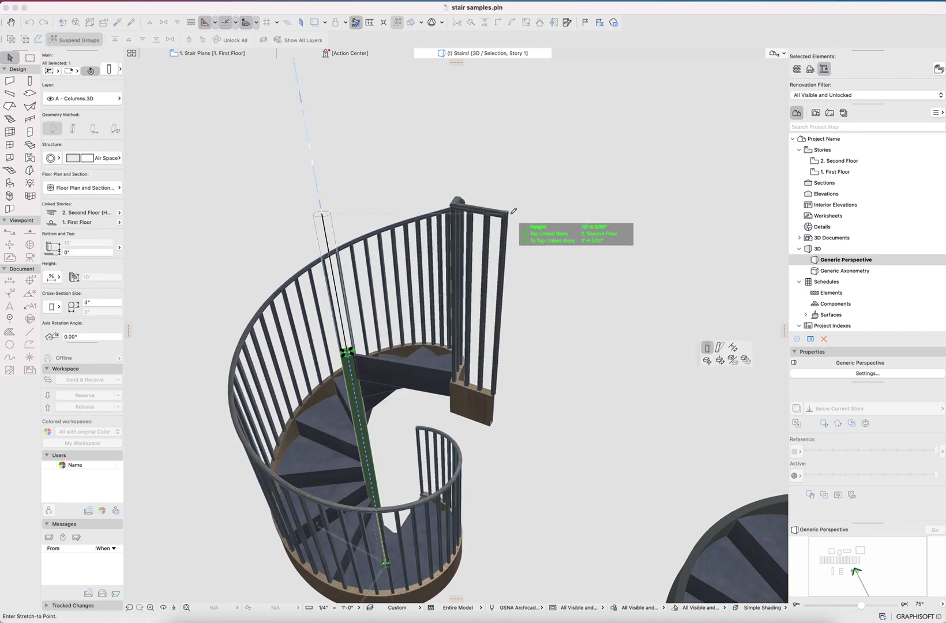
click(510, 302)
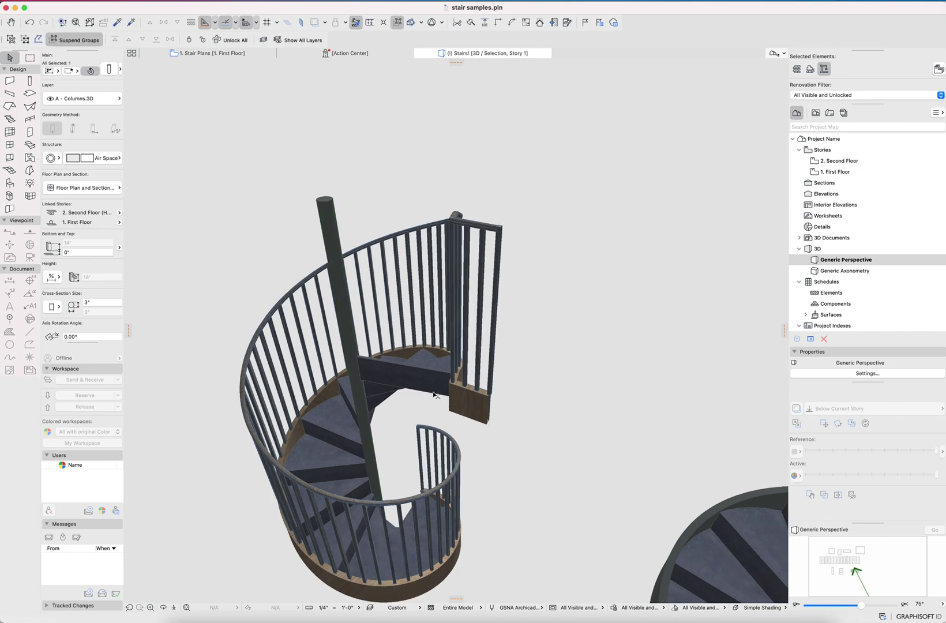
key(Escape)
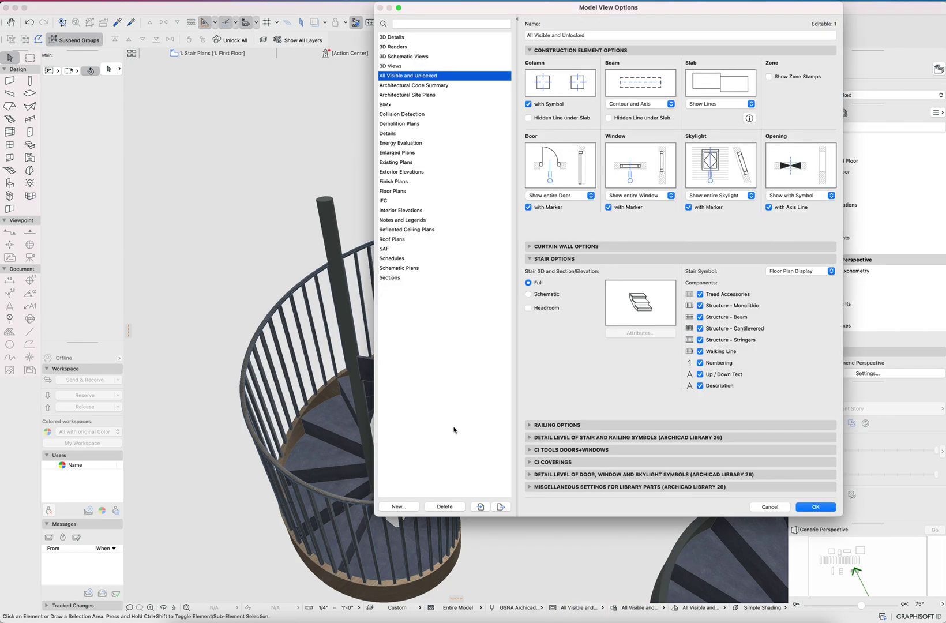
click(541, 310)
key(Return)
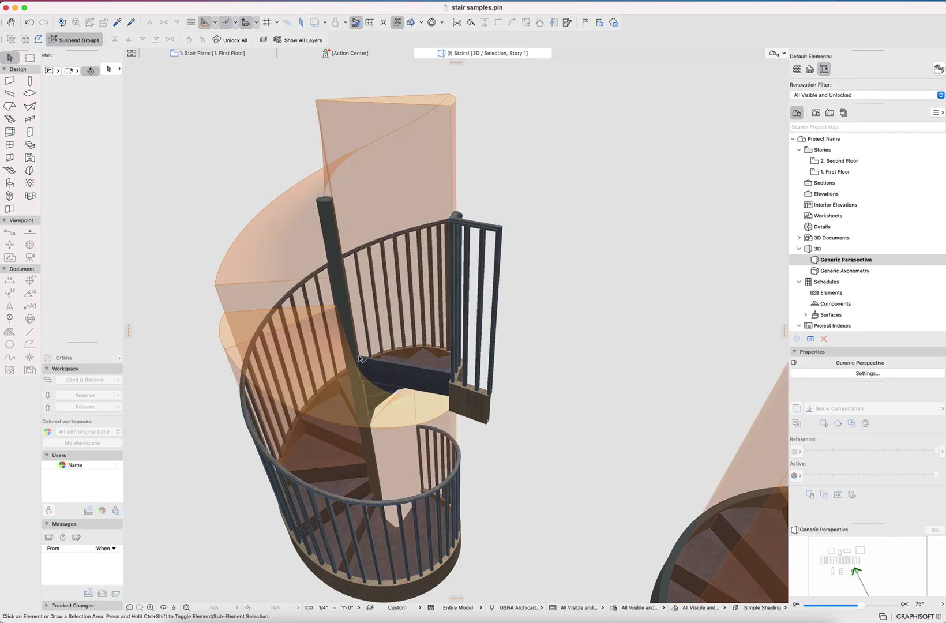
Draw a rotated-rectangle slab across the top of the spiral stair as the landing
alt+click(358, 356)
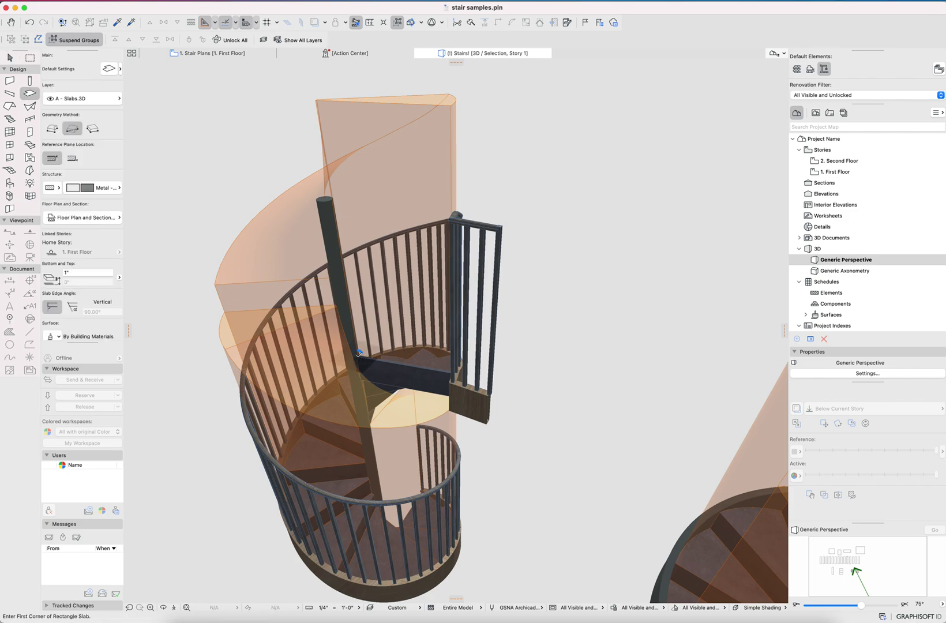
click(357, 355)
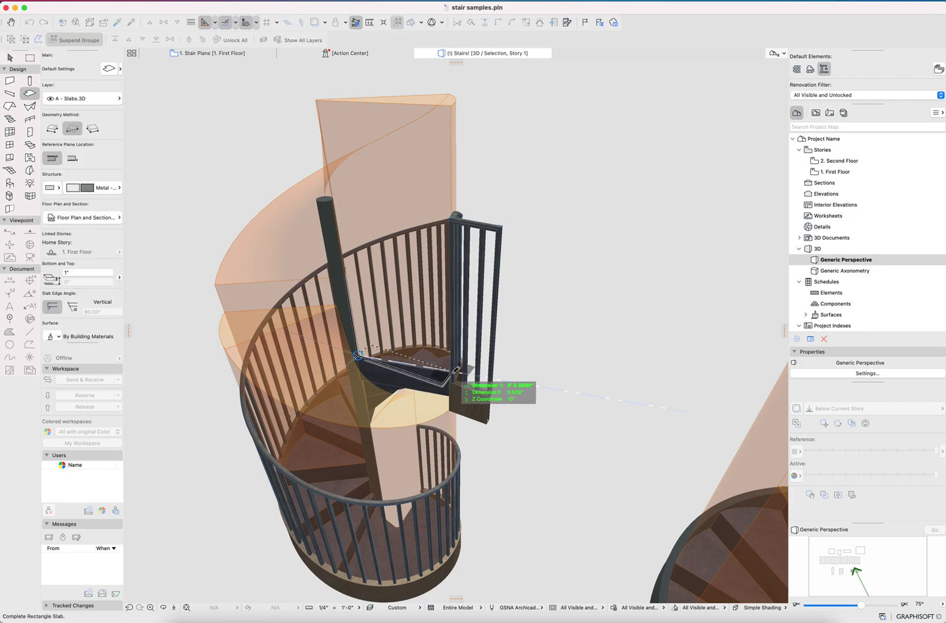
click(90, 129)
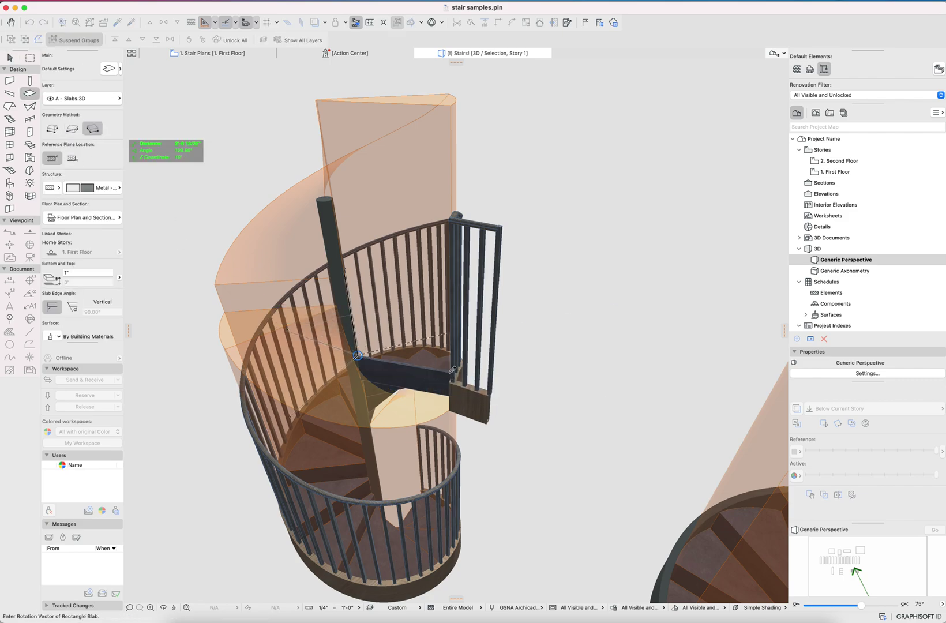
scroll(446, 372, up, 5)
shift+middle_drag(446, 372, 467, 407)
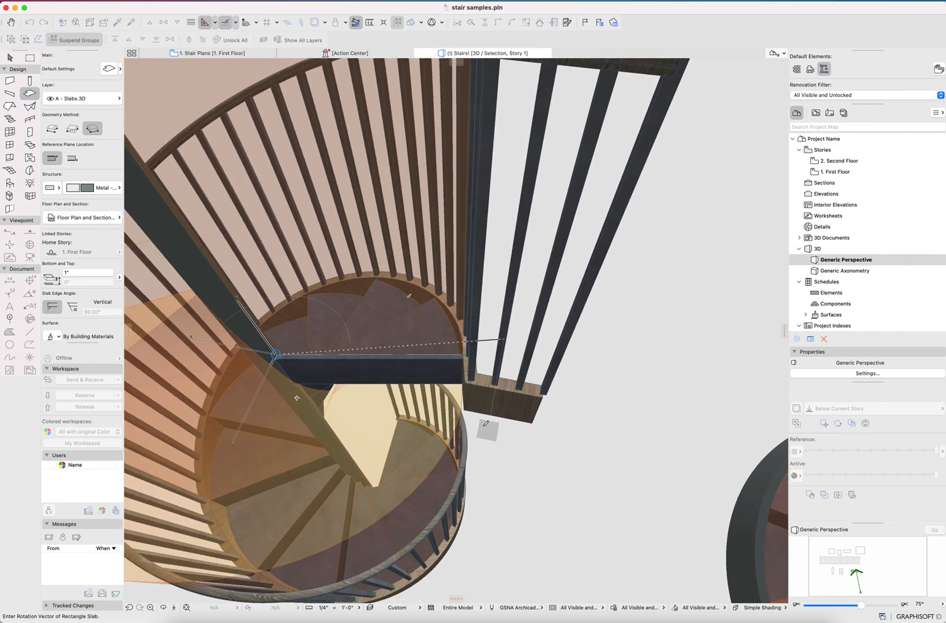
click(462, 357)
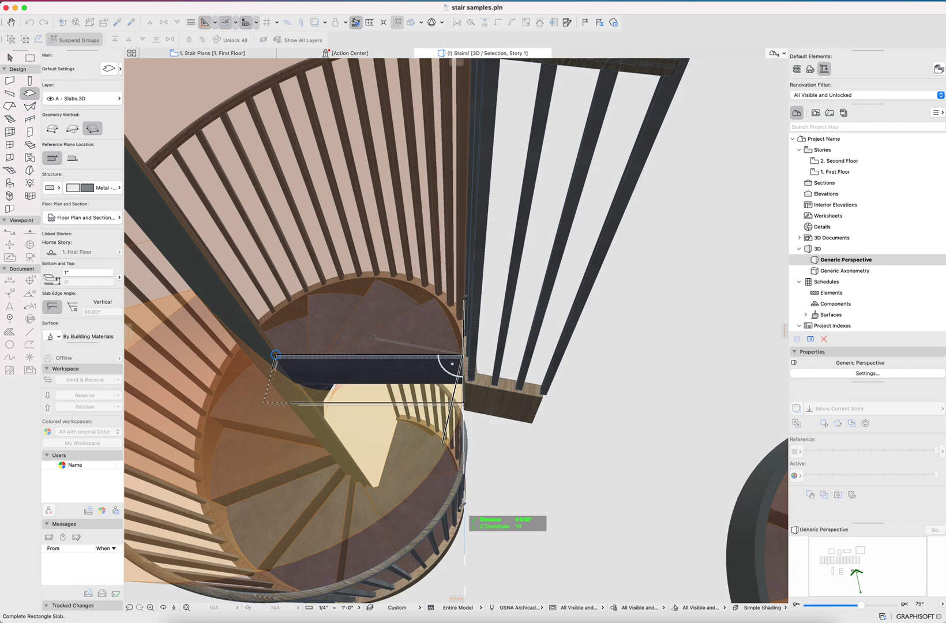
click(461, 551)
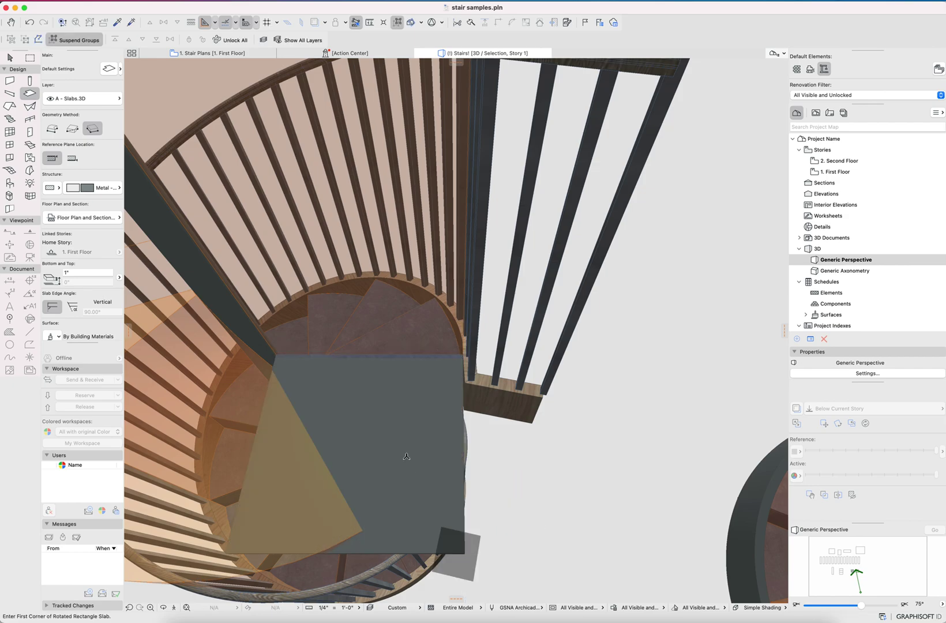
shift+middle_drag(407, 454, 461, 425)
Move the landing slab's corners so it becomes a triangle, repositioning its lower-right corner
key(Escape)
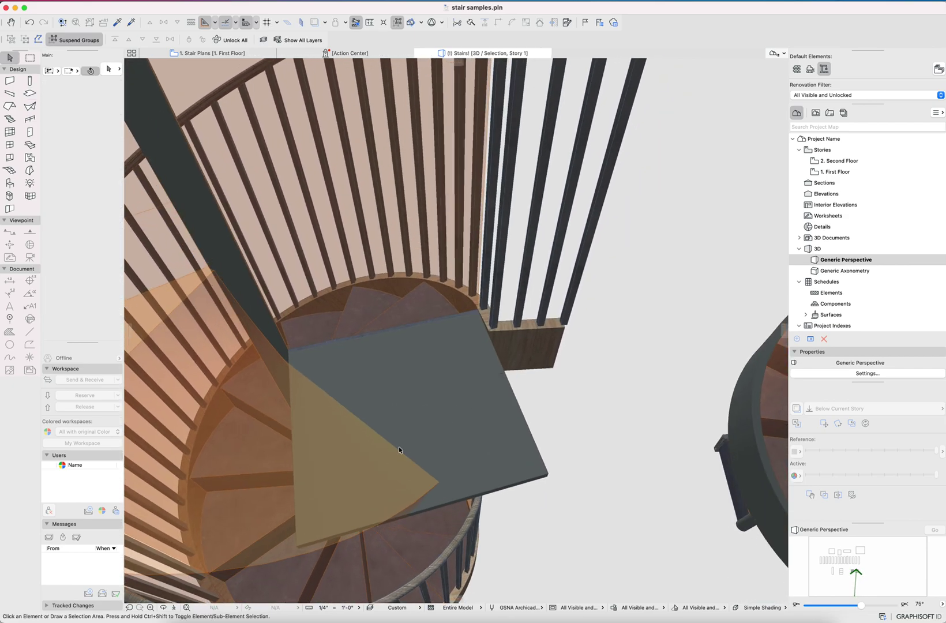
click(399, 449)
click(297, 545)
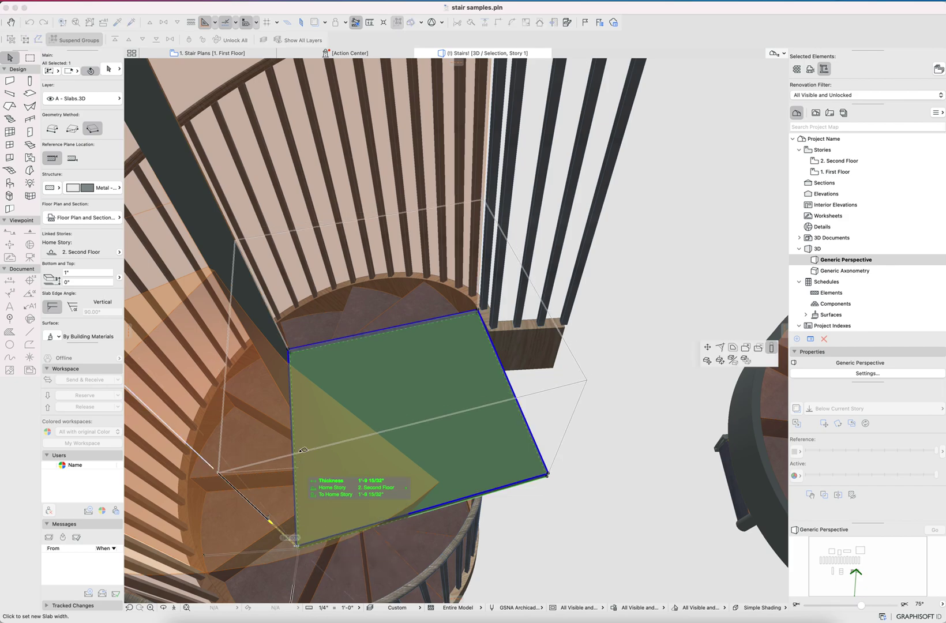
click(707, 347)
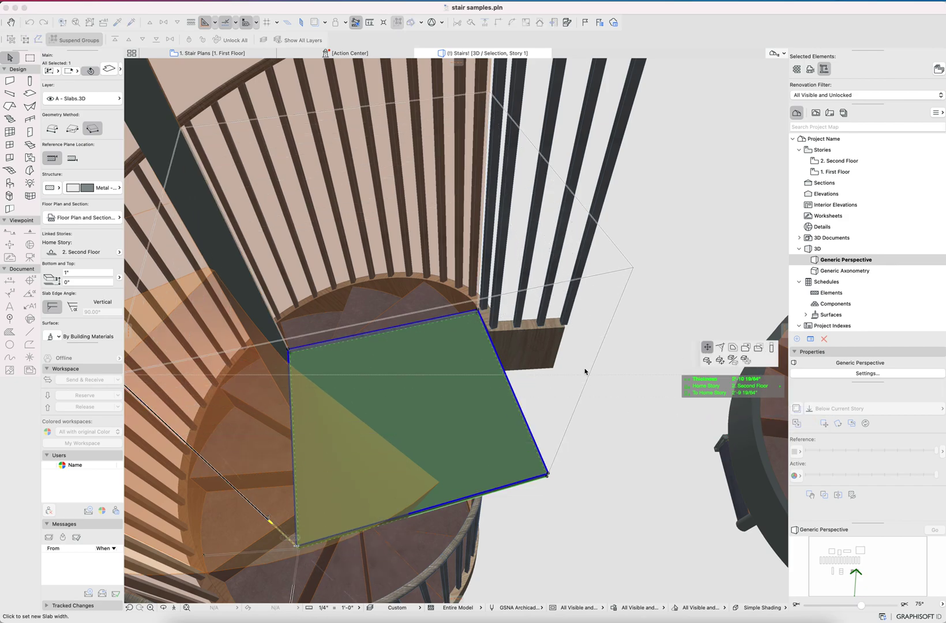
click(289, 358)
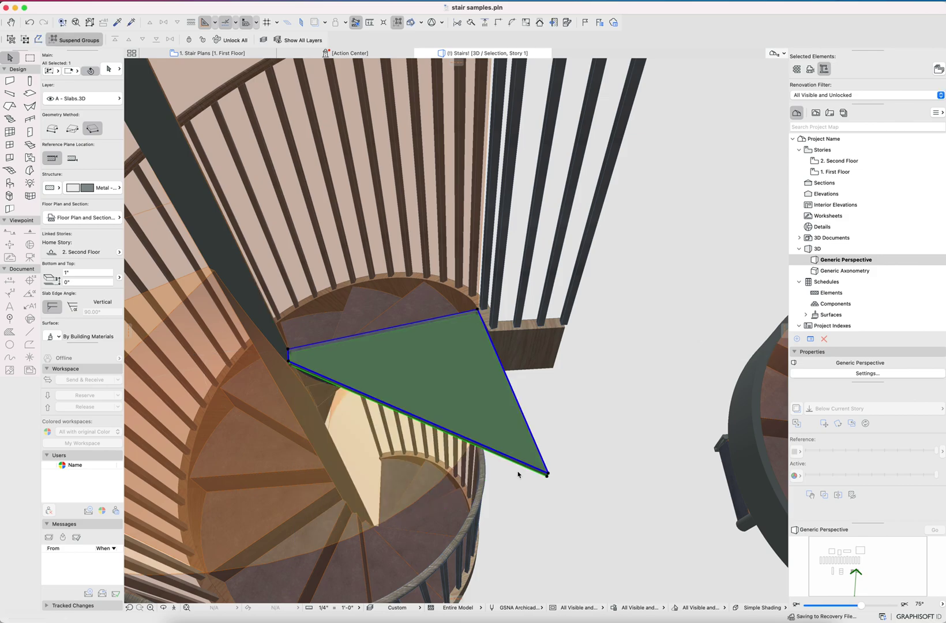
click(548, 475)
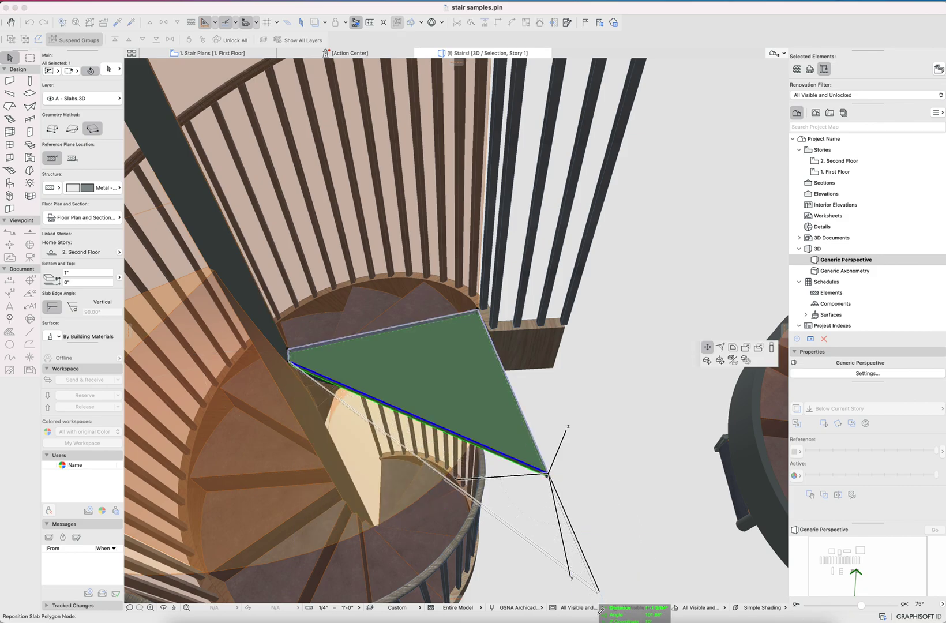
click(605, 588)
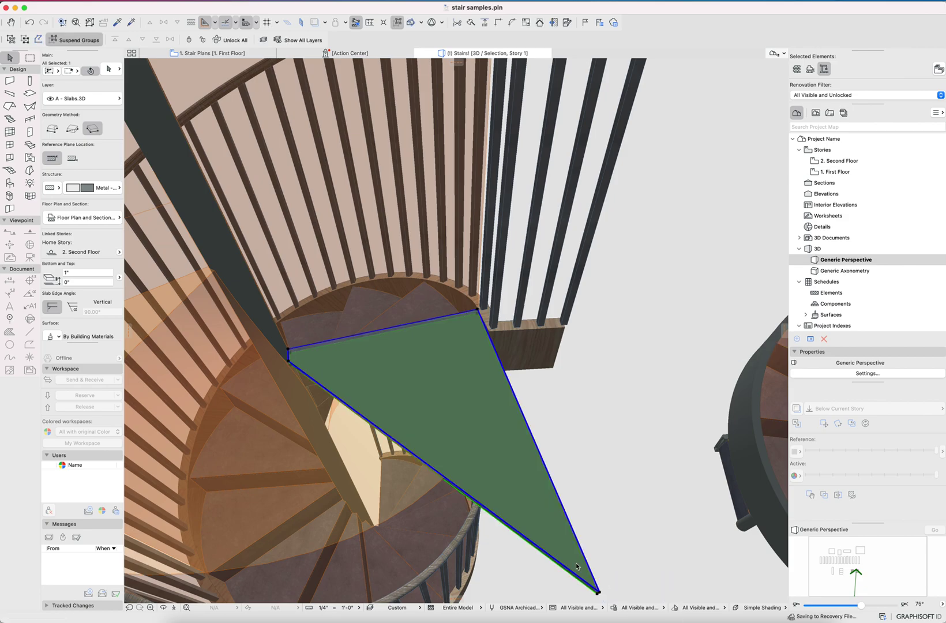
Pull the triangular slab's outer corner slightly inward toward the stair railing
scroll(560, 404, up, 3)
click(560, 403)
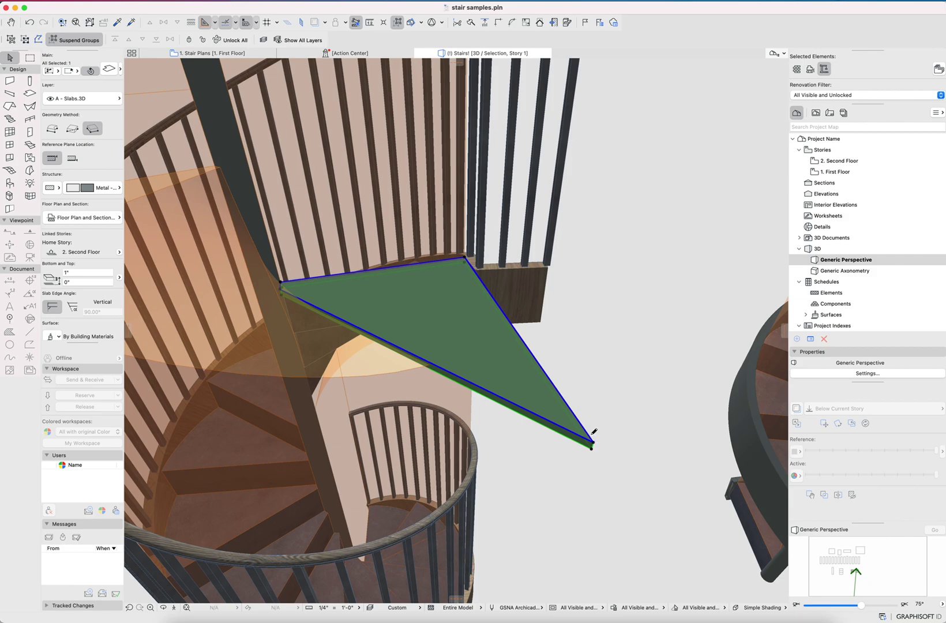
click(593, 434)
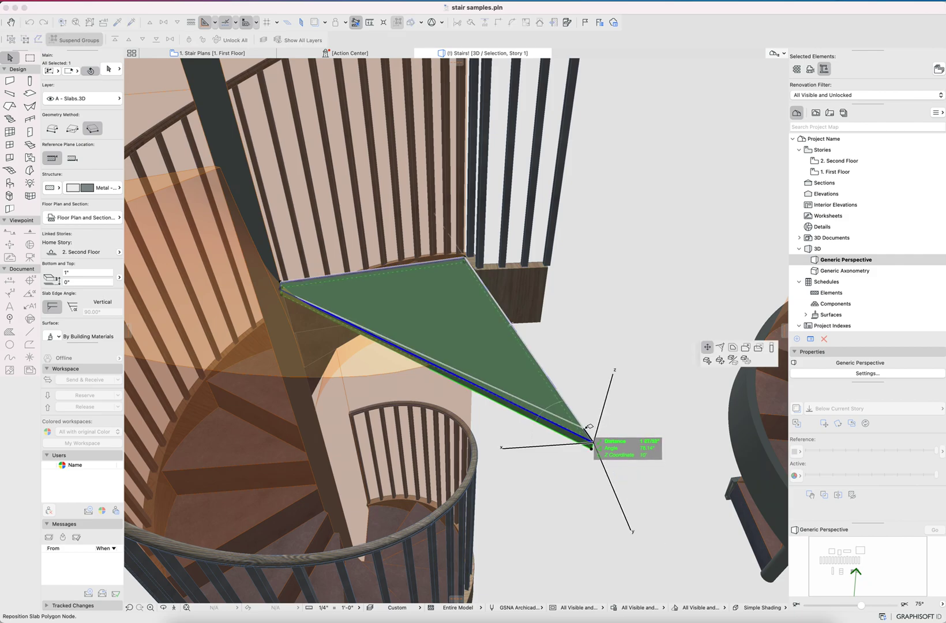
click(585, 427)
click(583, 423)
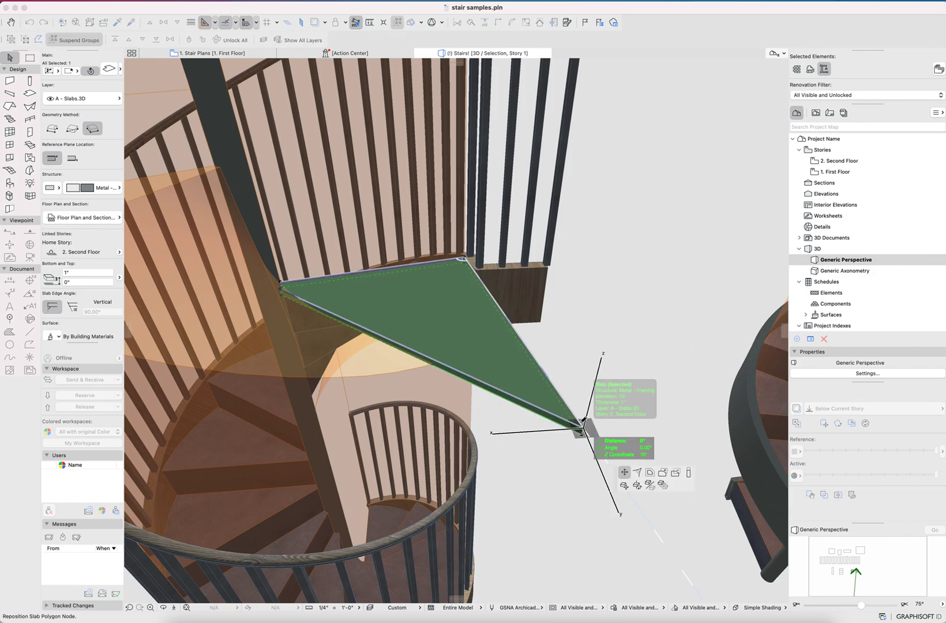
click(583, 422)
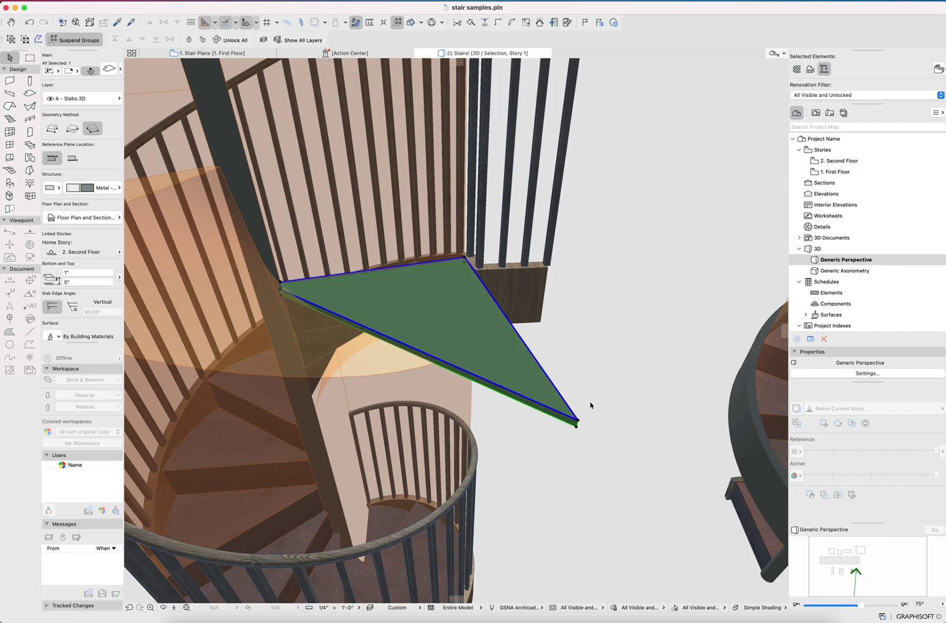
shift+middle_drag(589, 403, 555, 447)
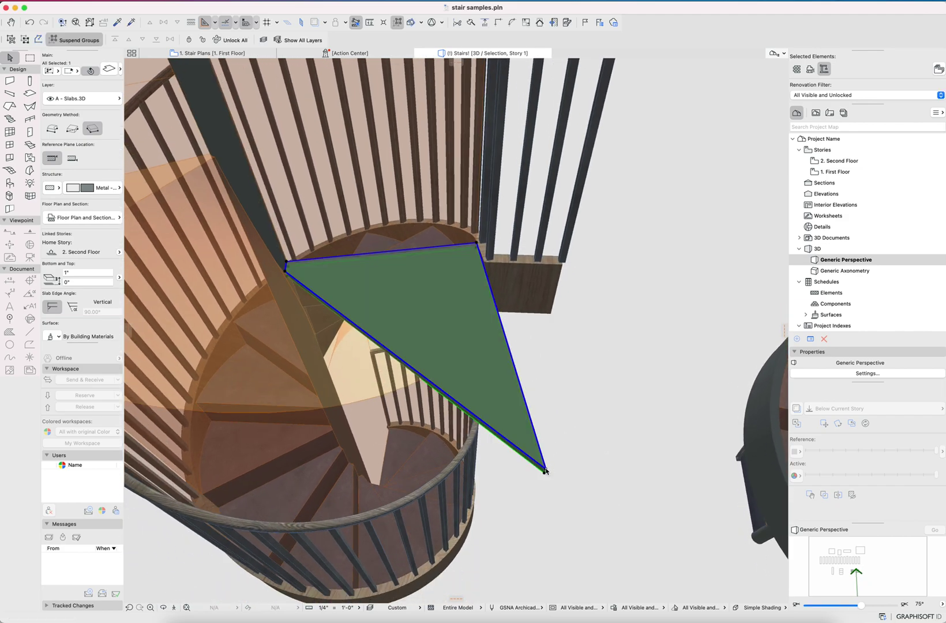
click(546, 471)
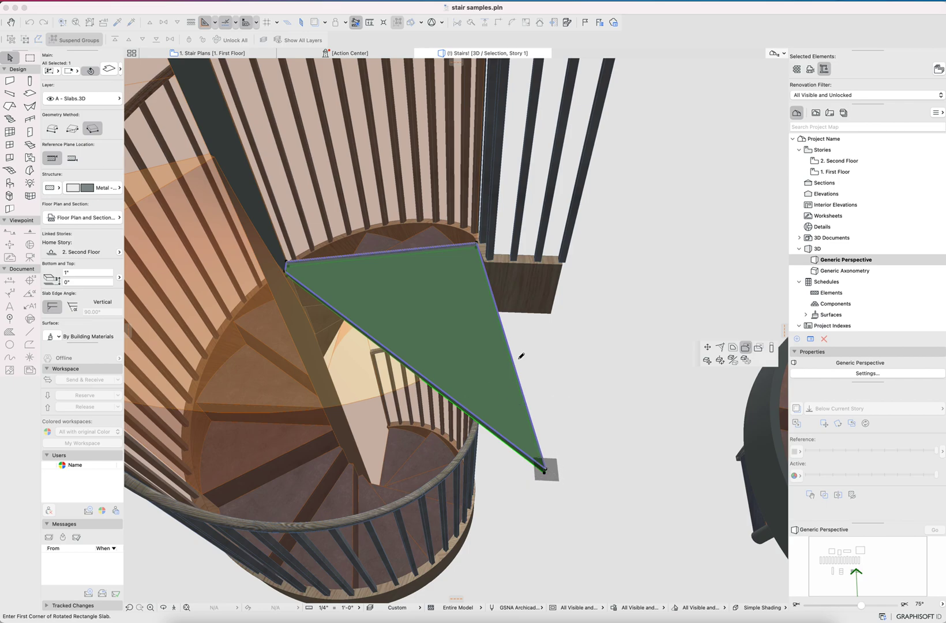
Add a rotated rectangle from the slab corner, enlarging the landing into a five-sided platform
click(544, 470)
click(485, 262)
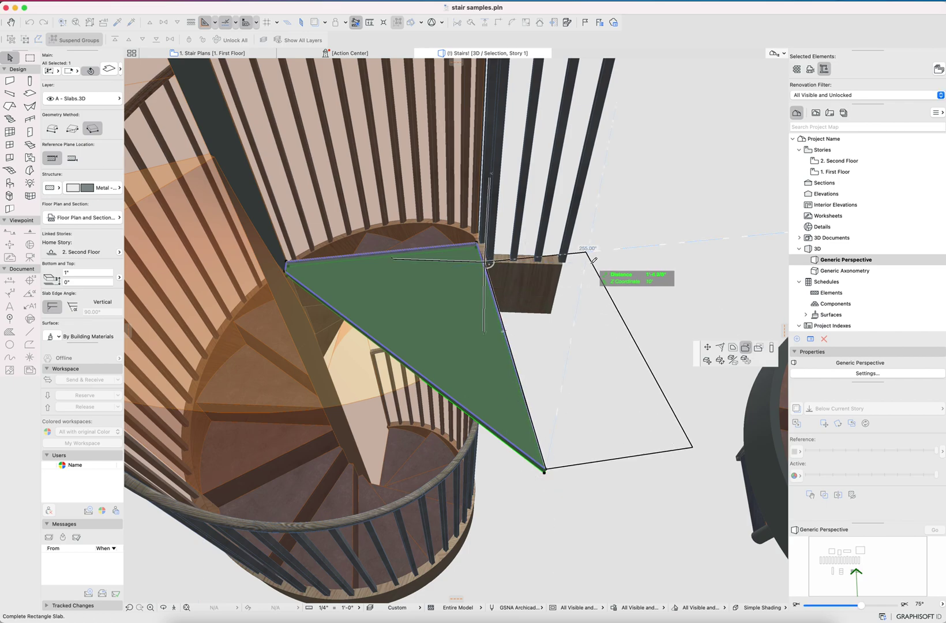
key(Escape)
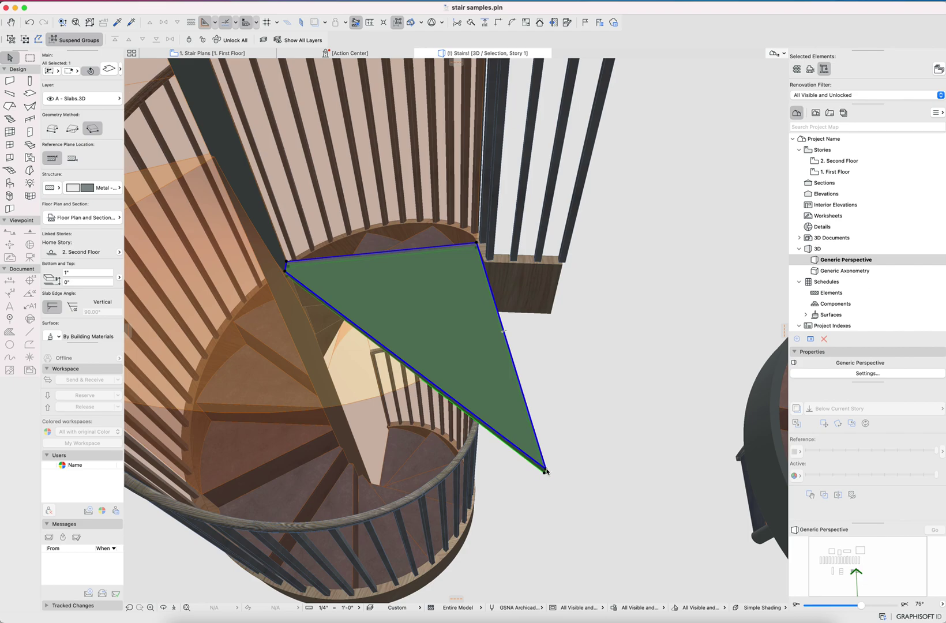
click(546, 471)
click(545, 470)
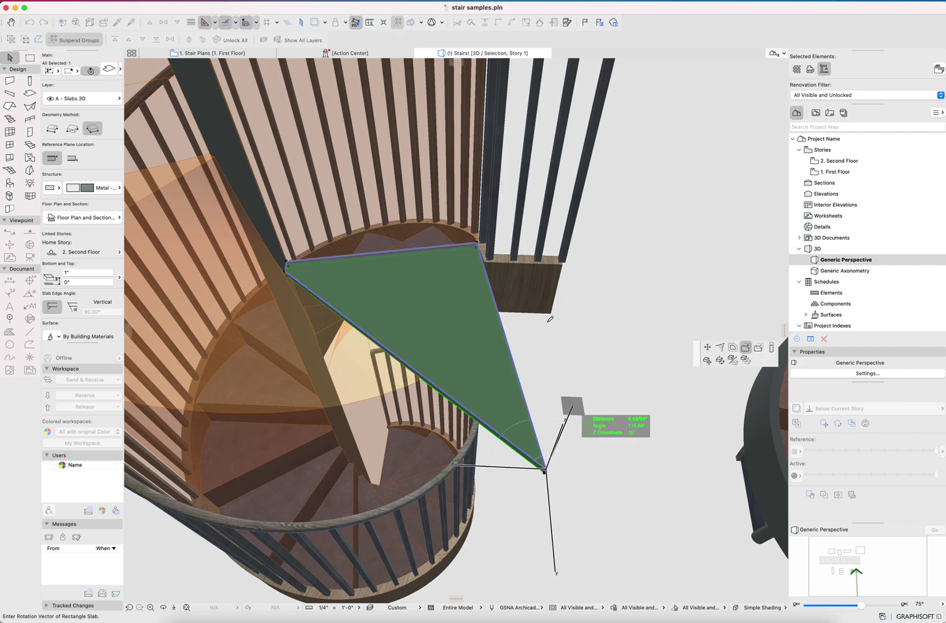
click(486, 261)
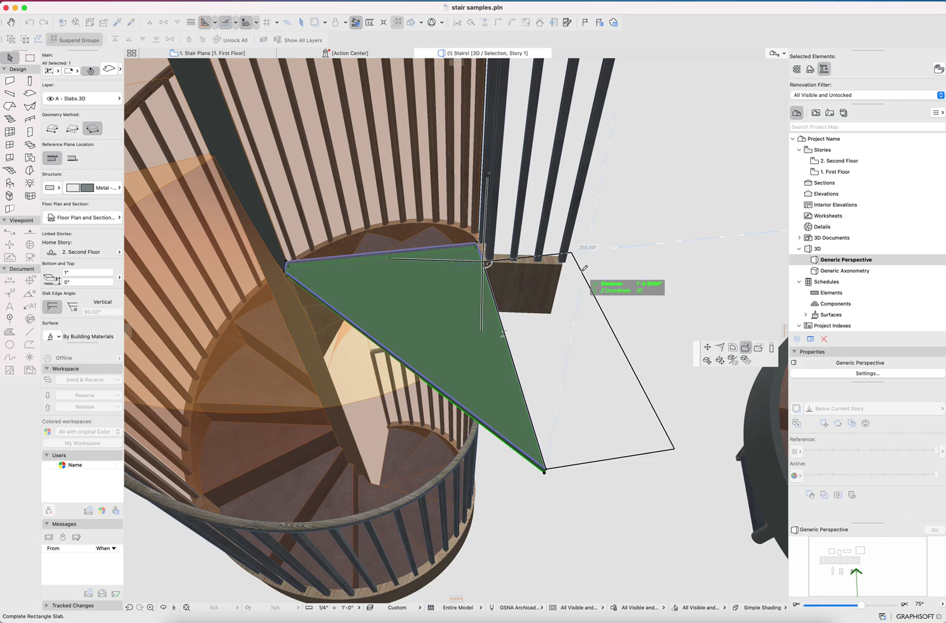
click(701, 265)
shift+middle_drag(550, 331, 481, 307)
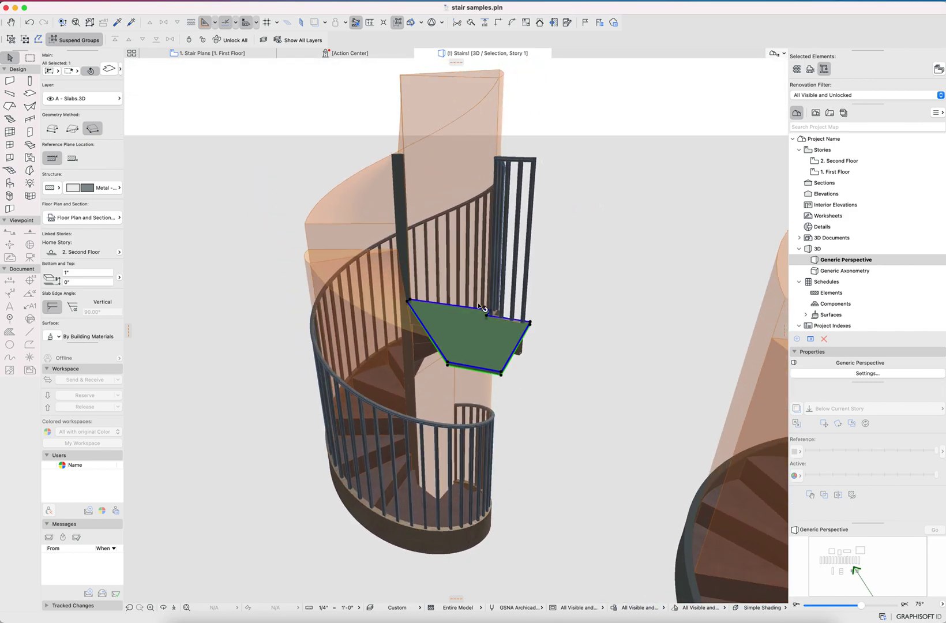
click(538, 332)
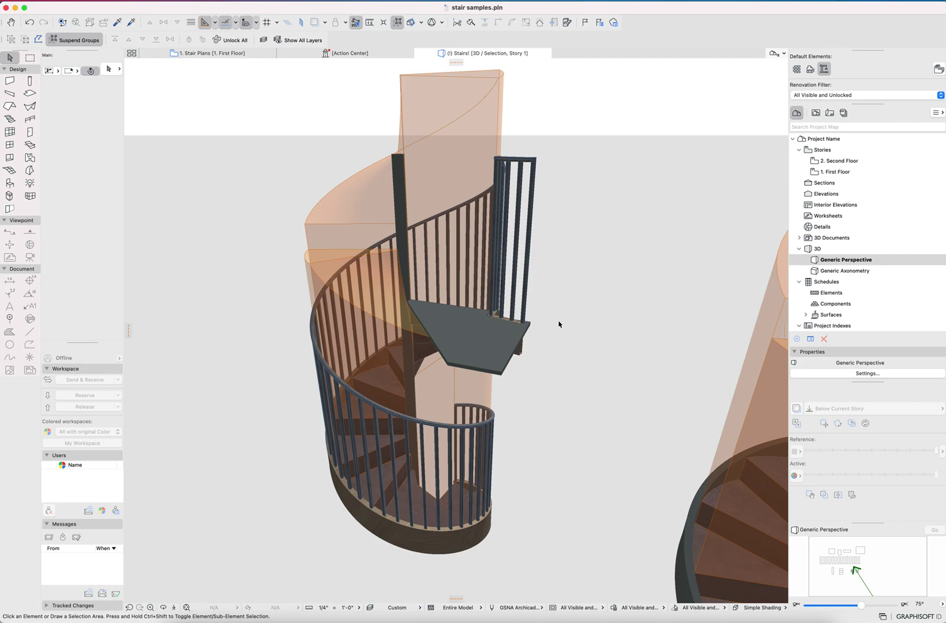
shift+middle_drag(484, 316, 469, 416)
scroll(465, 404, up, 10)
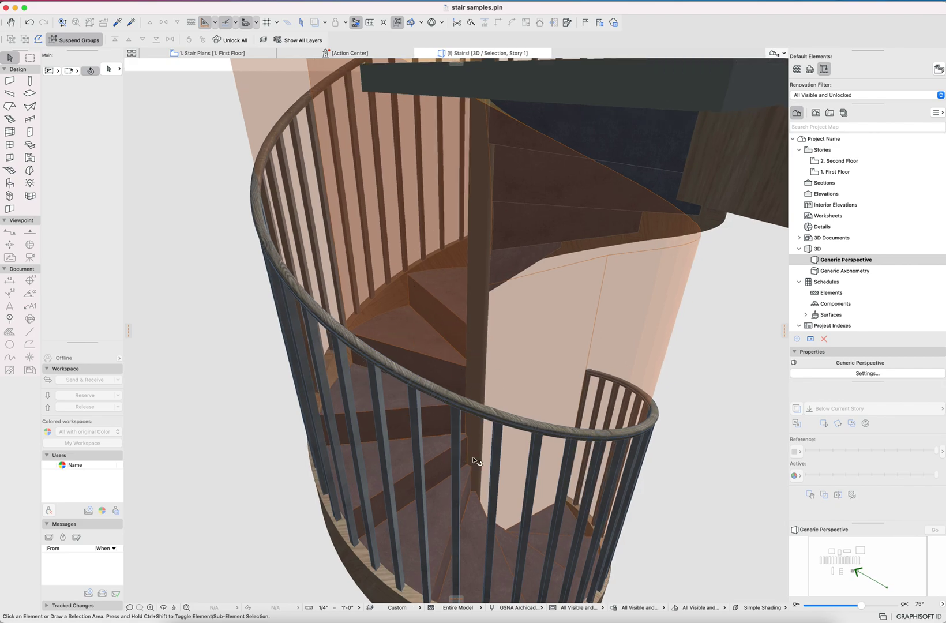
click(381, 548)
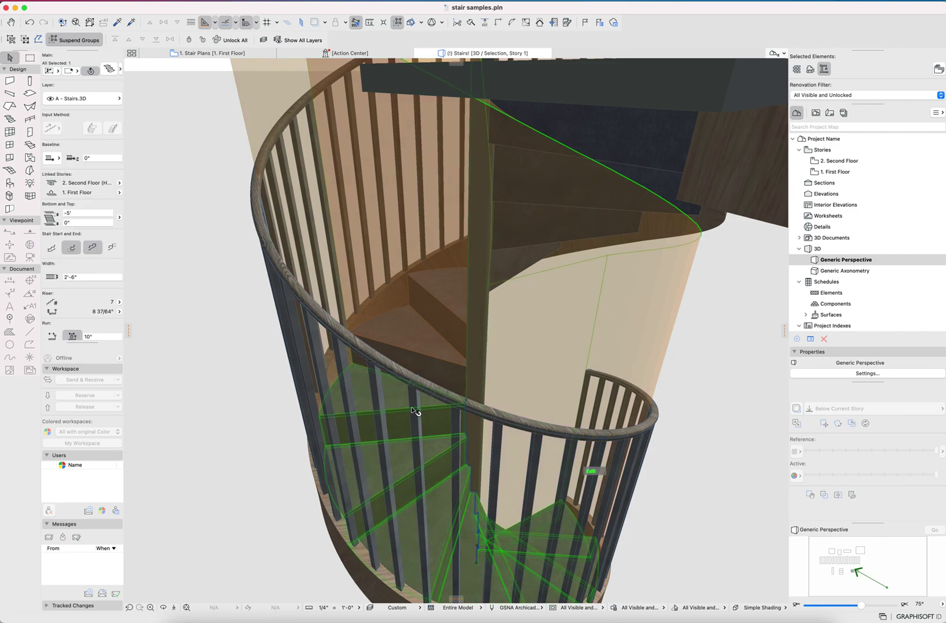
double_click(455, 399)
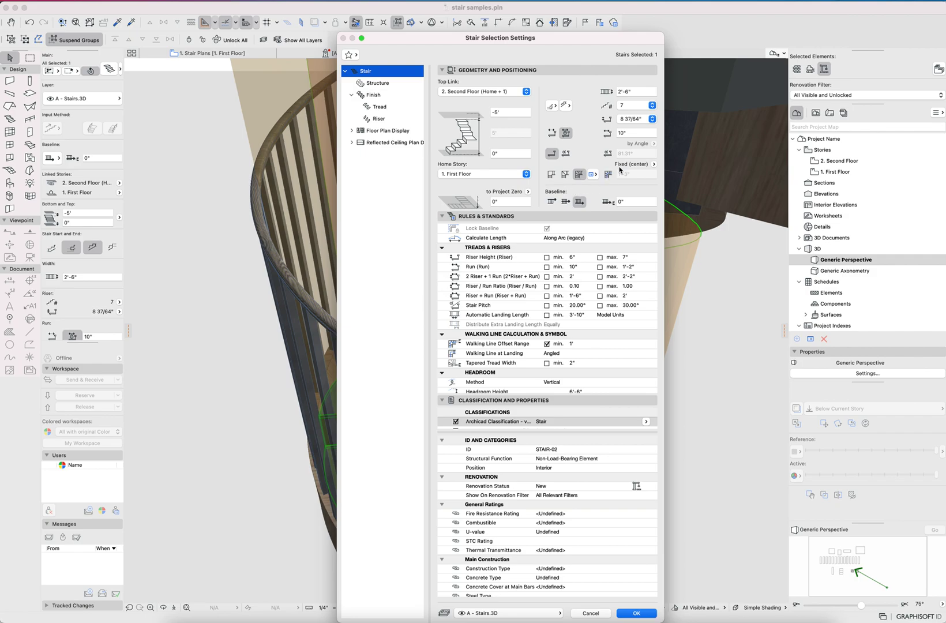
key(Escape)
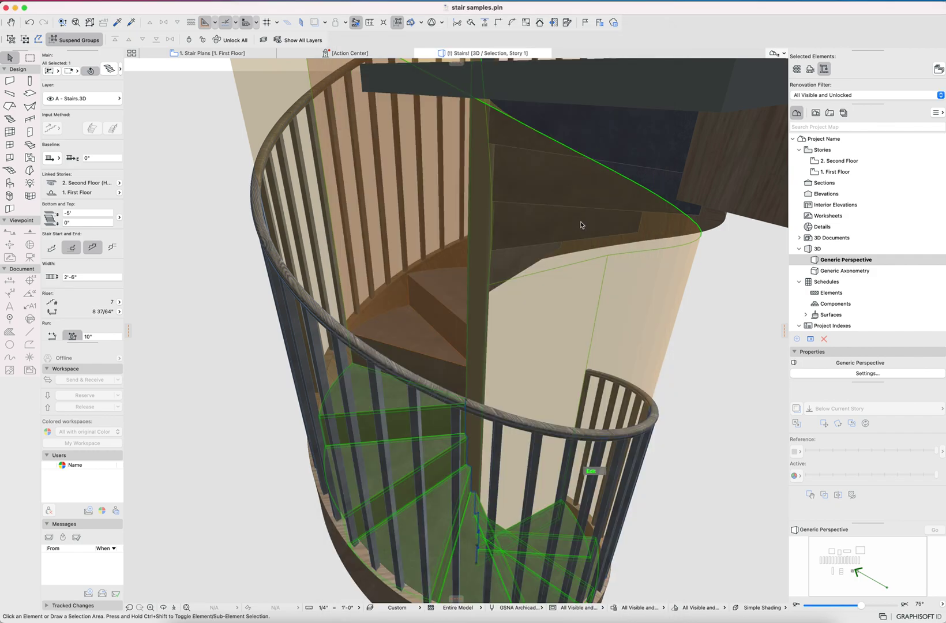
key(Escape)
scroll(511, 501, down, 2)
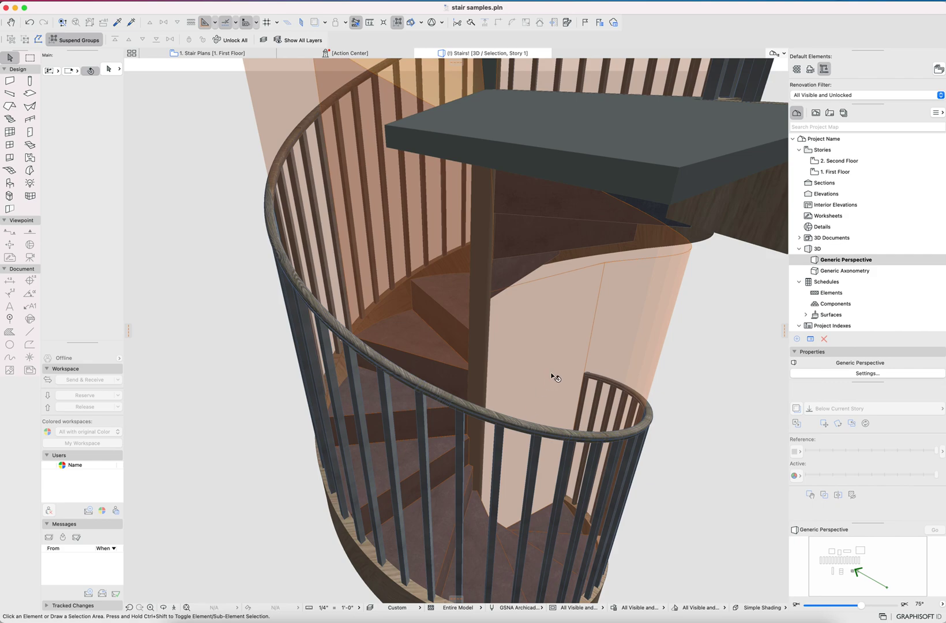
scroll(552, 373, down, 5)
shift+middle_drag(594, 203, 533, 227)
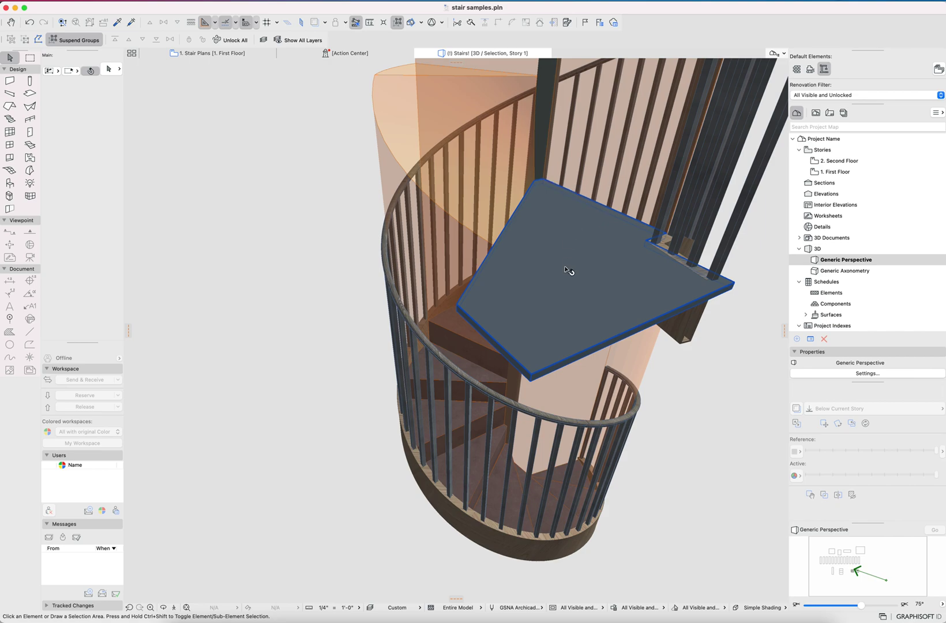
shift+middle_drag(502, 277, 633, 264)
scroll(490, 277, down, 8)
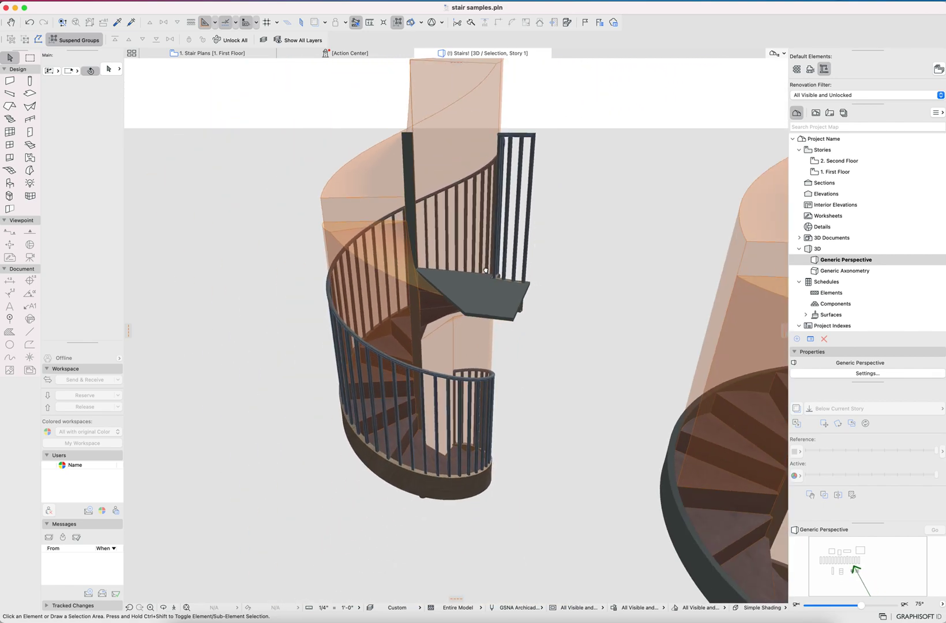
shift+middle_drag(527, 308, 534, 299)
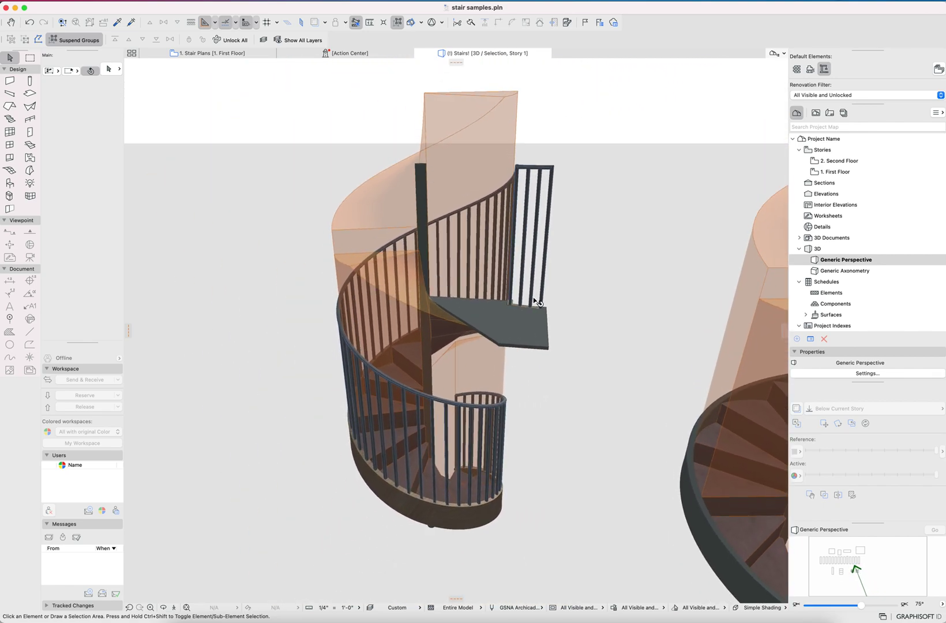
click(477, 282)
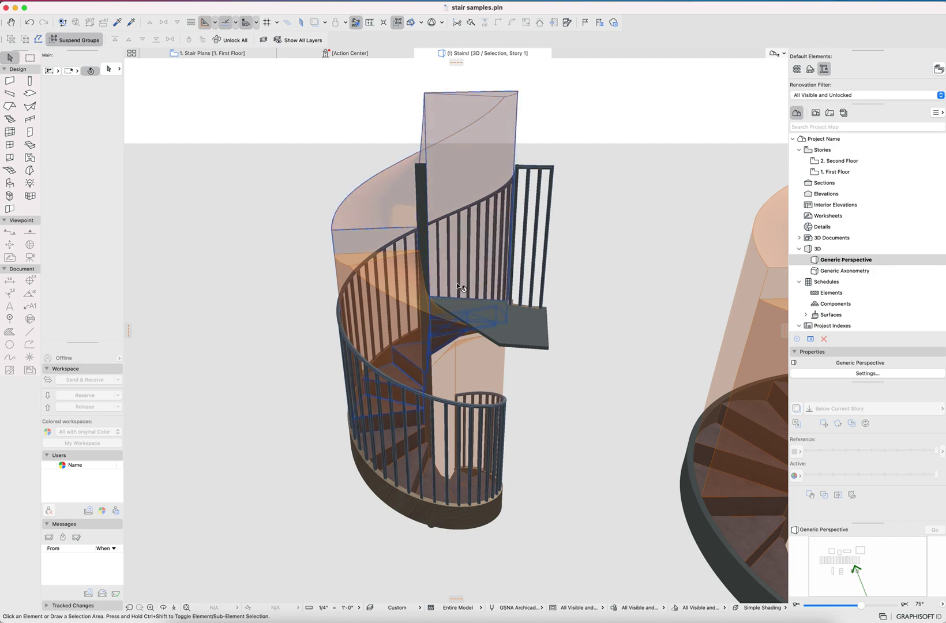
click(519, 288)
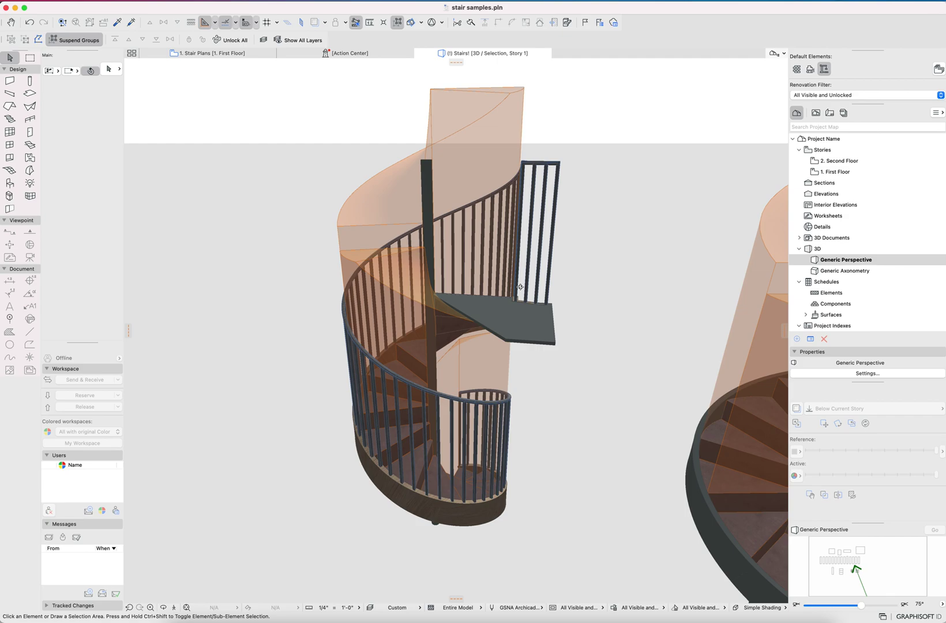
shift+middle_drag(520, 287, 579, 269)
shift+middle_drag(451, 285, 409, 277)
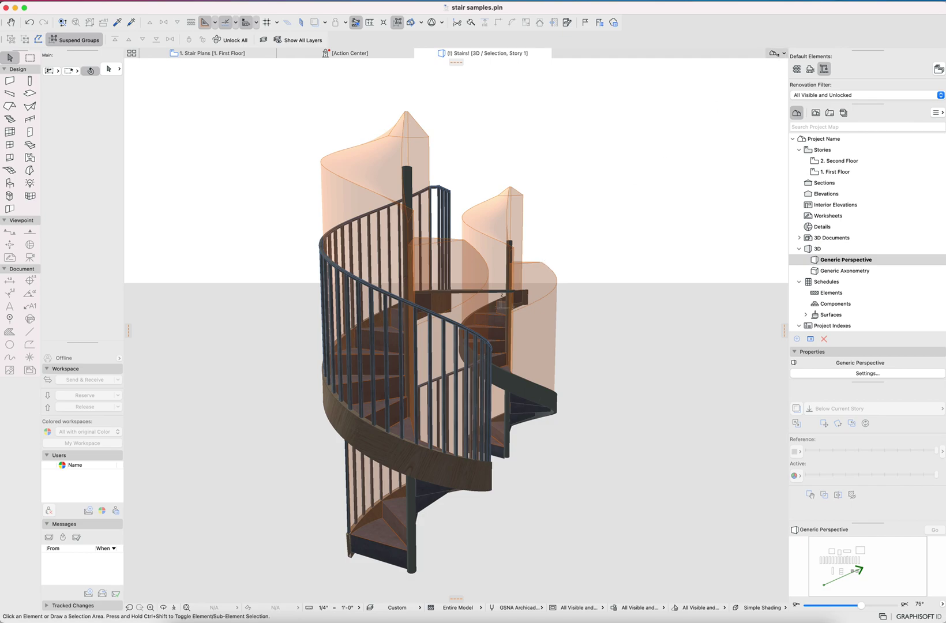